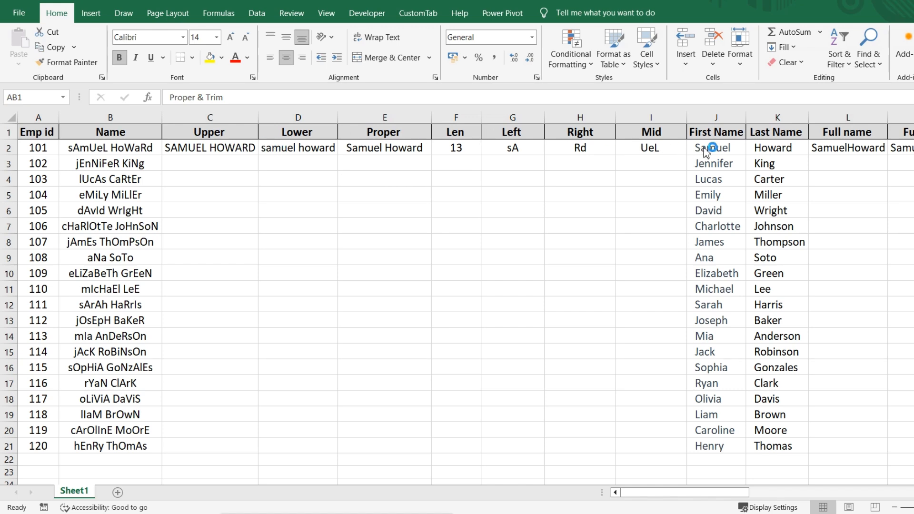
Look over the worksheet's text-function columns, from Emp id through Proper & Trim
{"action": "scroll", "coordinate": [748, 139], "scroll_direction": "right", "scroll_amount": 3}
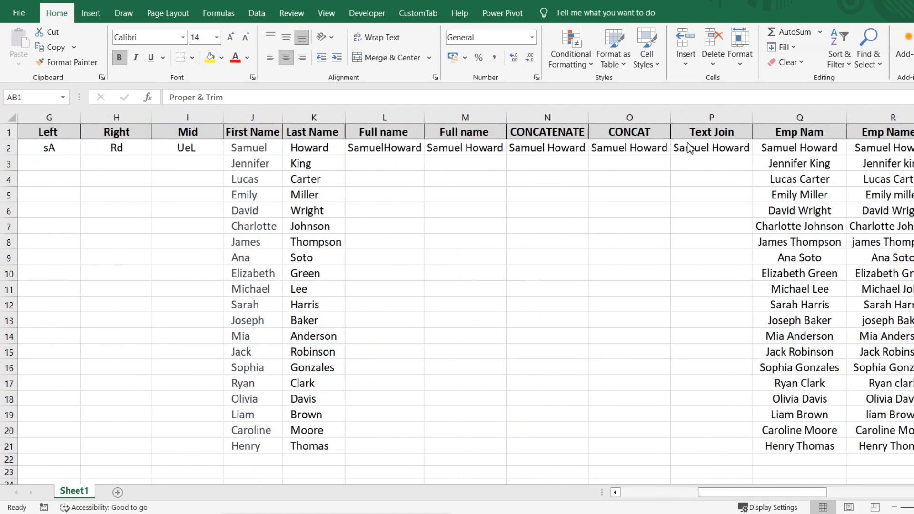
{"action": "scroll", "coordinate": [695, 143], "scroll_direction": "right", "scroll_amount": 3}
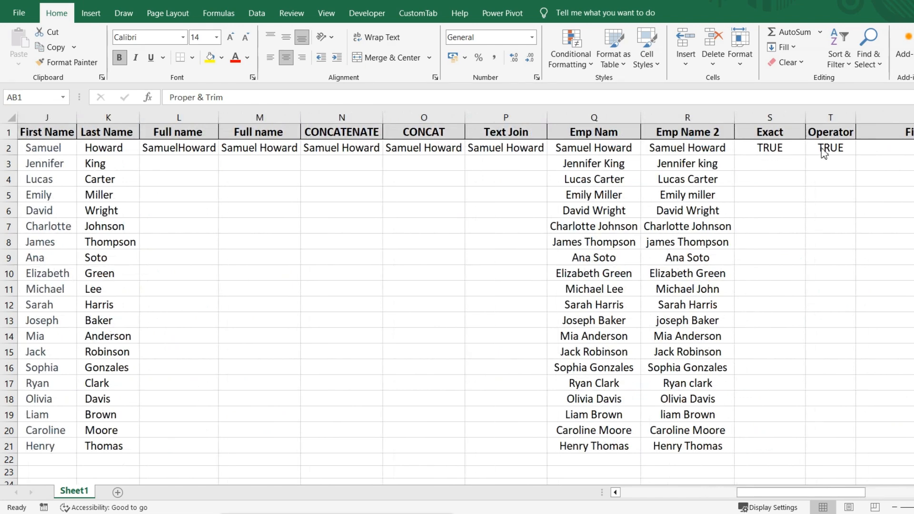
{"action": "scroll", "coordinate": [860, 161], "scroll_direction": "right", "scroll_amount": 5}
{"action": "scroll", "coordinate": [859, 161], "scroll_direction": "left", "scroll_amount": 8}
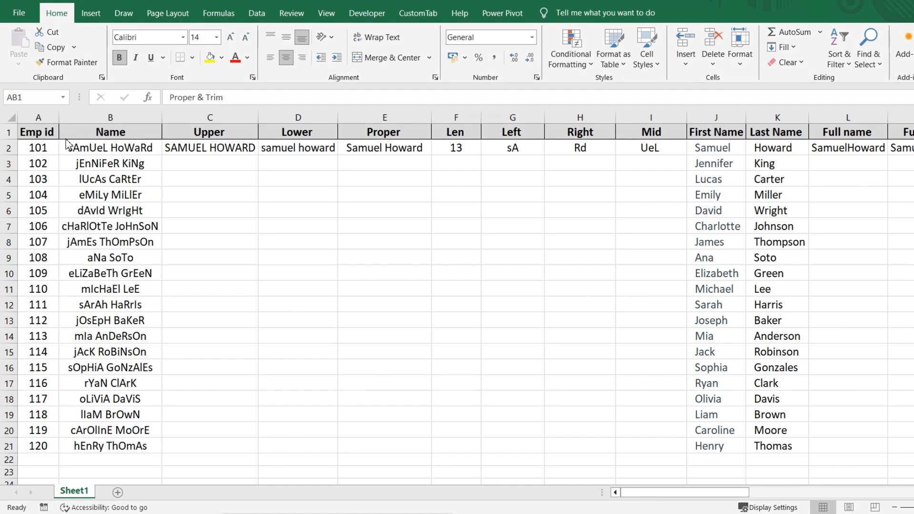
{"action": "mouse_move", "coordinate": [61, 138]}
{"action": "left_mouse_down"}
{"action": "mouse_move", "coordinate": [94, 261]}
{"action": "mouse_move", "coordinate": [136, 329]}
{"action": "mouse_move", "coordinate": [161, 414]}
{"action": "mouse_move", "coordinate": [160, 460]}
{"action": "left_mouse_up"}
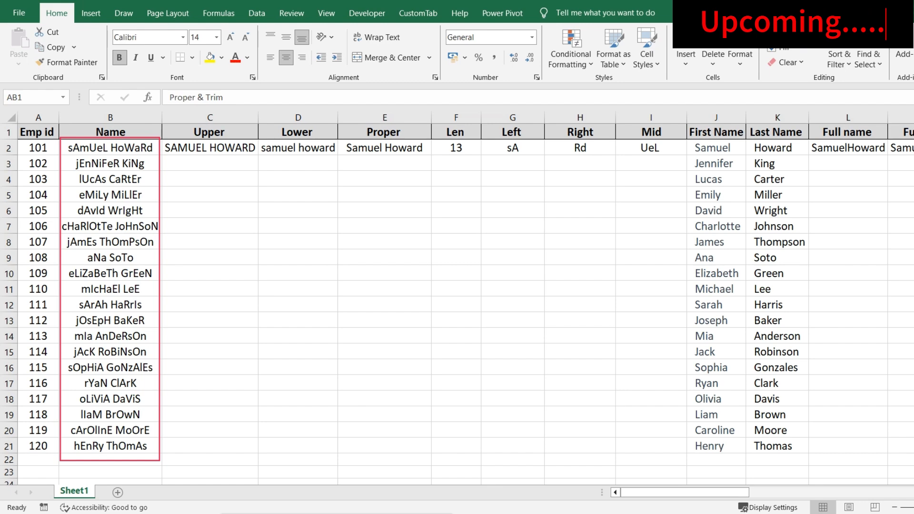
{"action": "scroll", "coordinate": [702, 316], "scroll_direction": "right", "scroll_amount": 5}
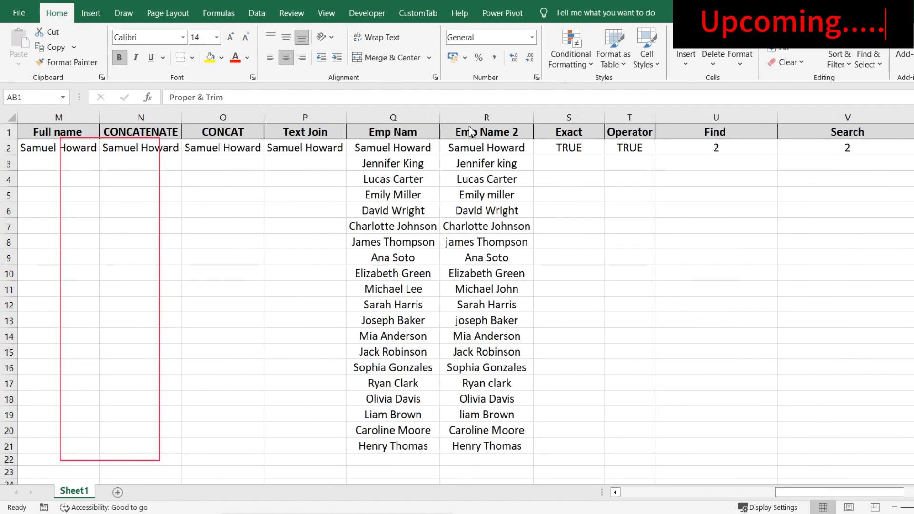
{"action": "scroll", "coordinate": [606, 208], "scroll_direction": "right", "scroll_amount": 3}
{"action": "mouse_move", "coordinate": [447, 113]}
{"action": "left_mouse_down"}
{"action": "mouse_move", "coordinate": [490, 398]}
{"action": "mouse_move", "coordinate": [537, 496]}
{"action": "mouse_move", "coordinate": [583, 468]}
{"action": "left_mouse_up"}
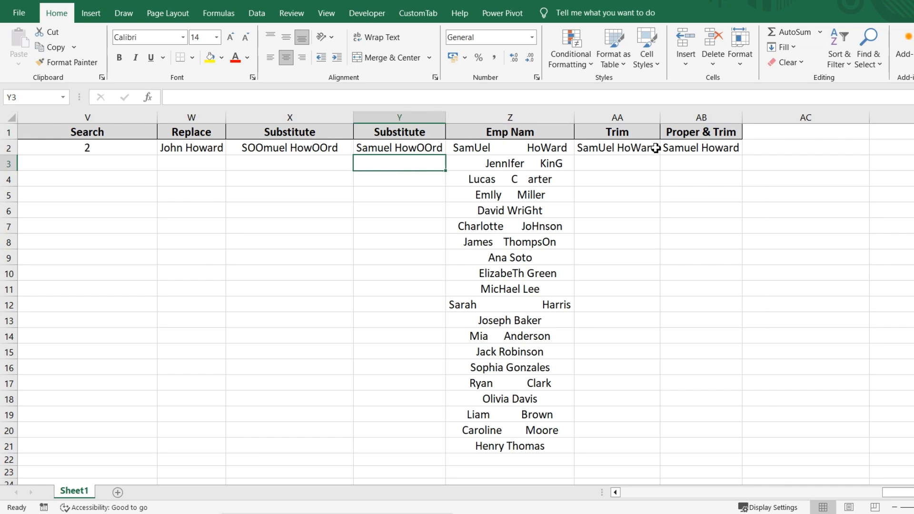
Clear the sample results in C2:I2, from the Upper column through the Mid column
{"action": "left_click", "coordinate": [668, 147]}
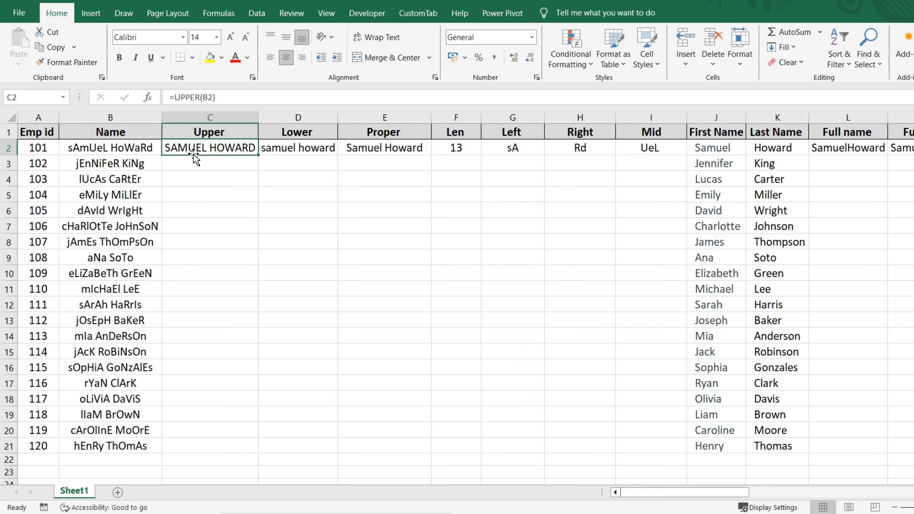
{"action": "key", "text": "shift+Right"}
{"action": "key", "text": "shift+Right"}
{"action": "key", "text": "shift+Right"}
{"action": "key", "text": "shift+Right"}
{"action": "key", "text": "shift+Right"}
{"action": "key", "text": "shift+Right"}
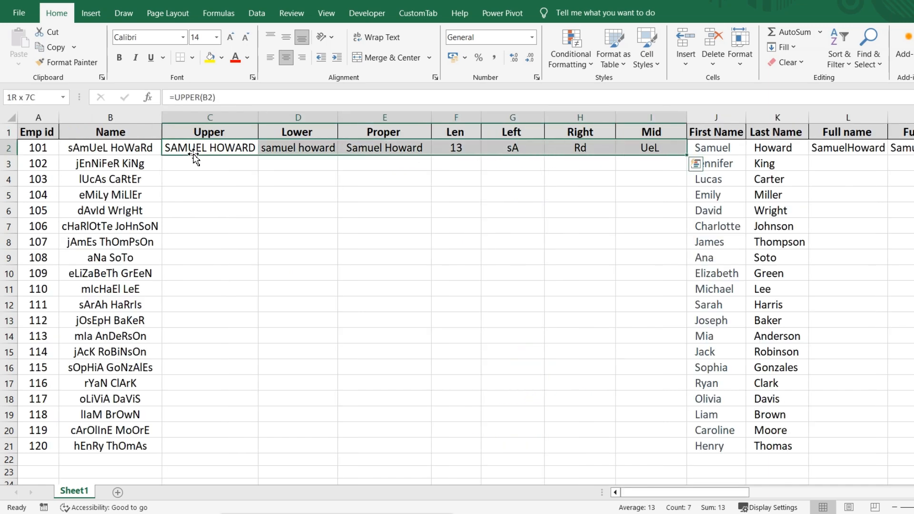
{"action": "key", "text": "Delete"}
Clear the sample results in L2:P2, from the first Full name column through Text Join
{"action": "key", "text": "Right"}
{"action": "key", "text": "Right"}
{"action": "key", "text": "Right"}
{"action": "key", "text": "Right"}
{"action": "key", "text": "Right"}
{"action": "key", "text": "Right"}
{"action": "key", "text": "Right"}
{"action": "key", "text": "Right"}
{"action": "key", "text": "Right"}
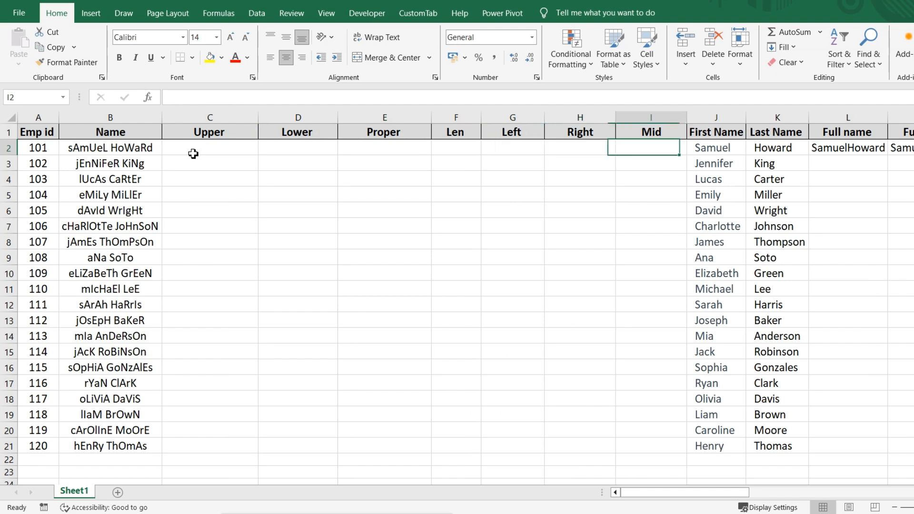
{"action": "key", "text": "shift+Right"}
{"action": "key", "text": "shift+Right"}
{"action": "key", "text": "shift+Right"}
{"action": "key", "text": "shift+Right"}
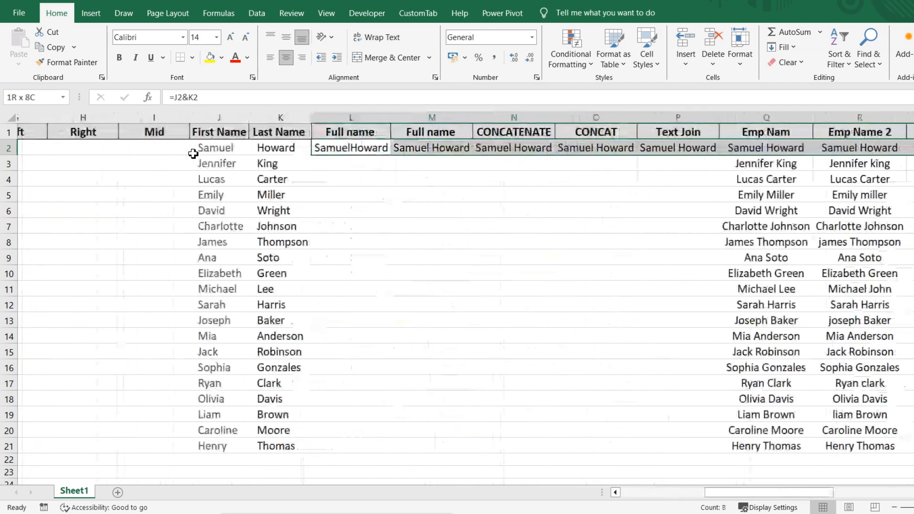
{"action": "key", "text": "Delete"}
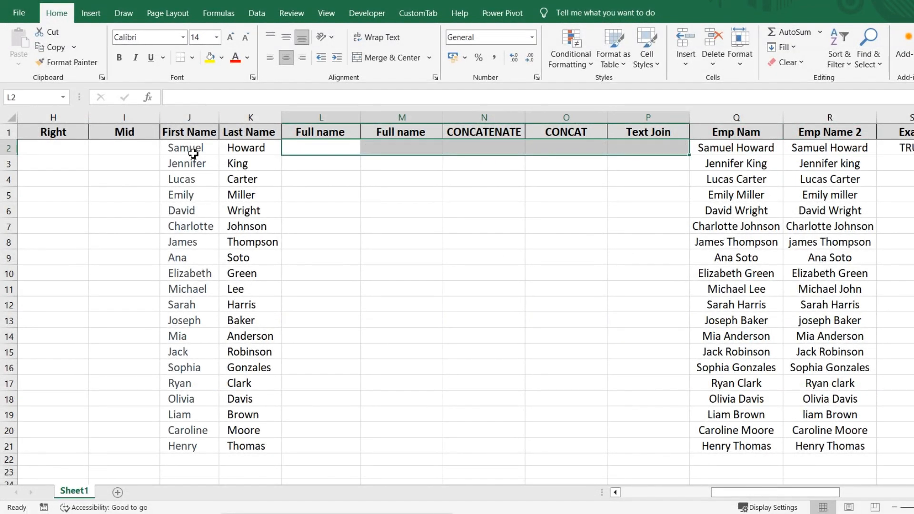
Clear the sample formula results in row 2 starting at the Exact column, and return to the start of the sheet
{"action": "key", "text": "Right"}
{"action": "key", "text": "Right"}
{"action": "key", "text": "Right"}
{"action": "key", "text": "Right"}
{"action": "key", "text": "Right"}
{"action": "key", "text": "Right"}
{"action": "key", "text": "Right"}
{"action": "key", "text": "shift+Right"}
{"action": "key", "text": "shift+Right"}
{"action": "key", "text": "shift+Right"}
{"action": "key", "text": "shift+Right"}
{"action": "key", "text": "shift+Right"}
{"action": "key", "text": "shift+Right"}
{"action": "key", "text": "shift+Right"}
{"action": "key", "text": "shift+Right"}
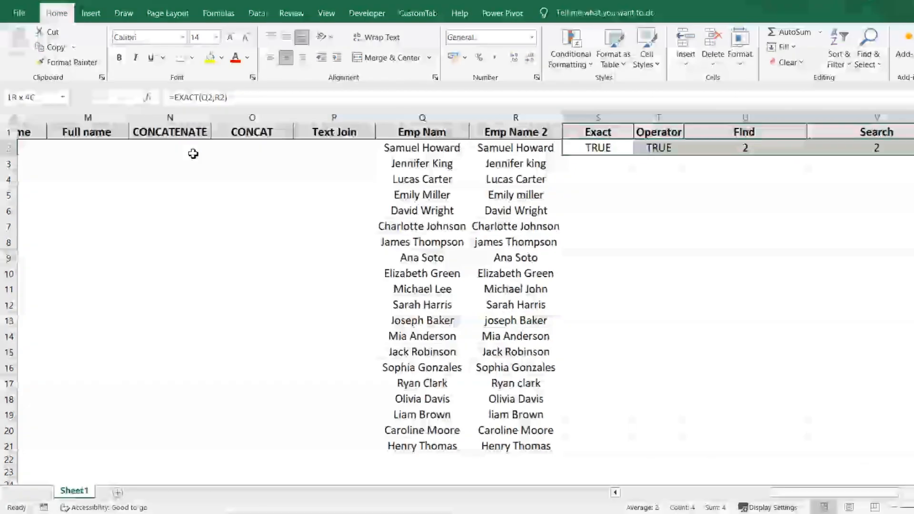
{"action": "key", "text": "shift+Left"}
{"action": "key", "text": "shift+Left"}
{"action": "key", "text": "shift+Left"}
{"action": "key", "text": "shift+Right"}
{"action": "key", "text": "Delete"}
{"action": "key", "text": "Right"}
{"action": "key", "text": "Right"}
{"action": "key", "text": "Right"}
{"action": "key", "text": "Right"}
{"action": "key", "text": "Right"}
{"action": "key", "text": "Right"}
{"action": "key", "text": "Right"}
{"action": "key", "text": "Right"}
{"action": "key", "text": "Home"}
Enter the formula =UPPER(B2) in cell C2 to convert the first name entry to uppercase
{"action": "left_click", "coordinate": [193, 153]}
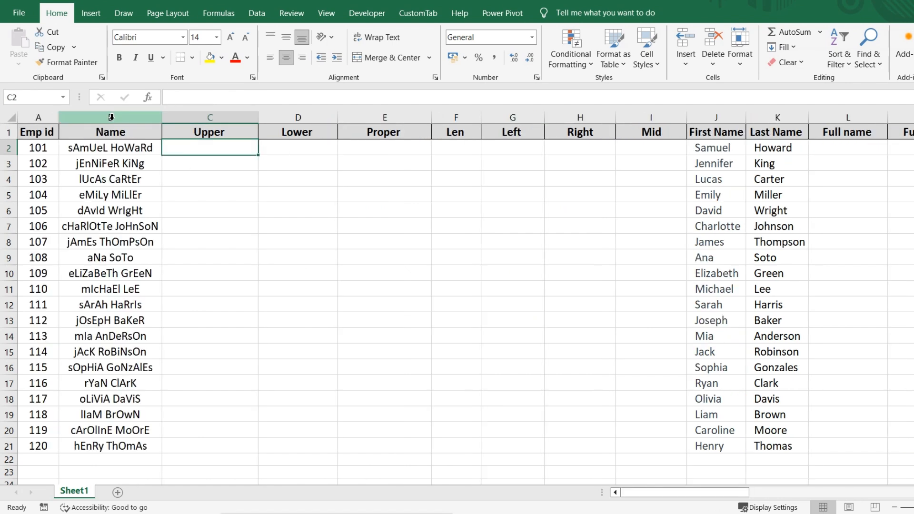
{"action": "left_click", "coordinate": [111, 117]}
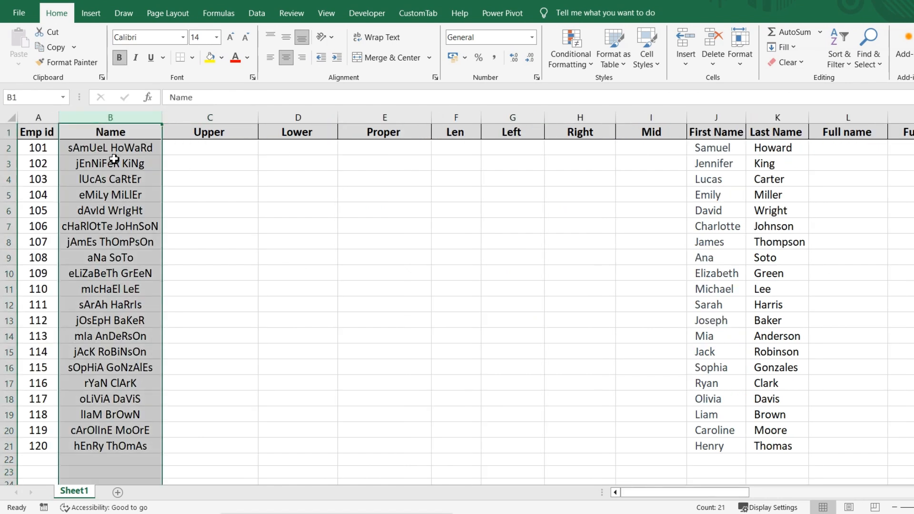
{"action": "left_click", "coordinate": [215, 153]}
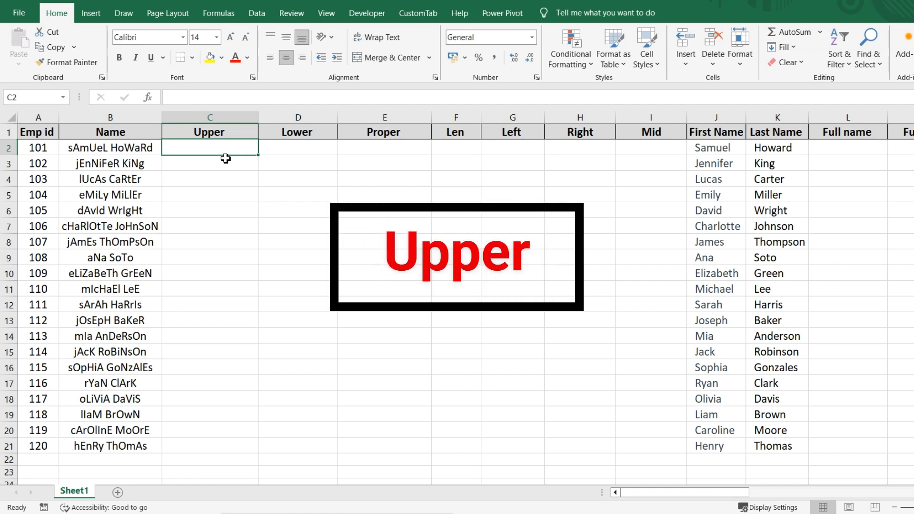
{"action": "type", "text": "=up"}
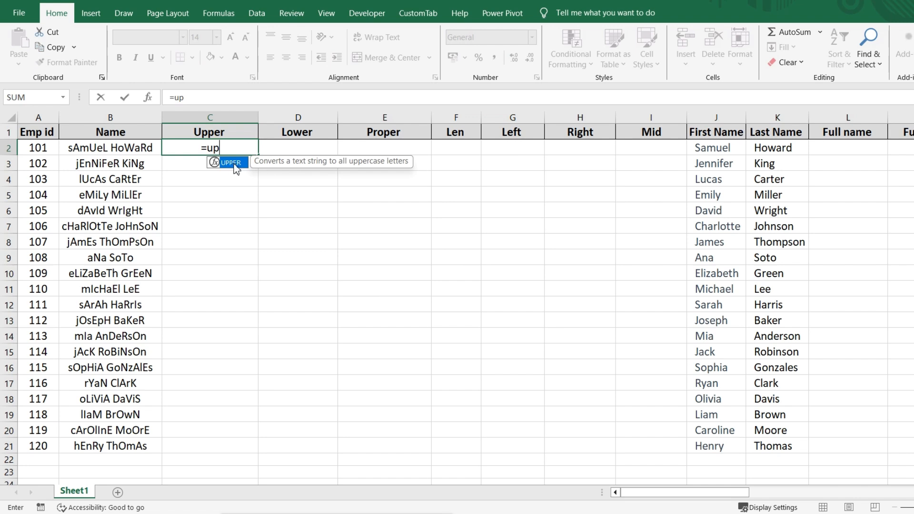
{"action": "key", "text": "Tab"}
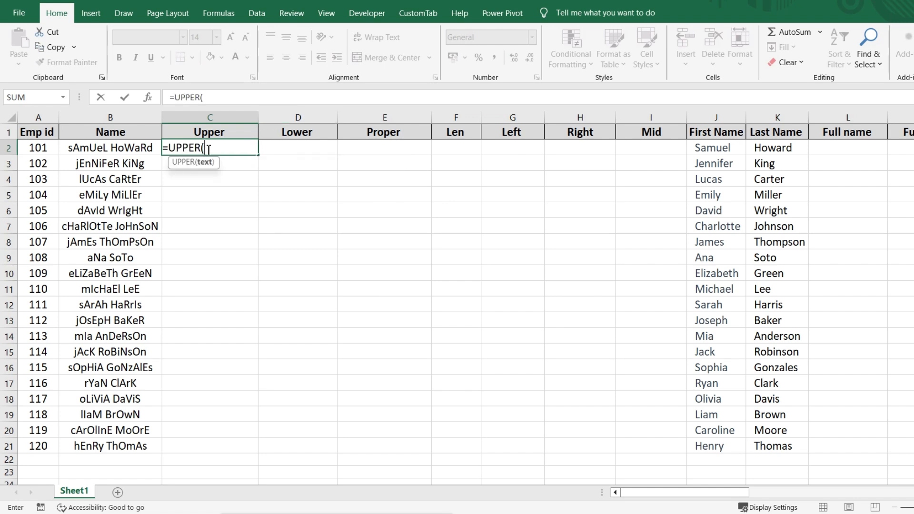
{"action": "left_click", "coordinate": [124, 151]}
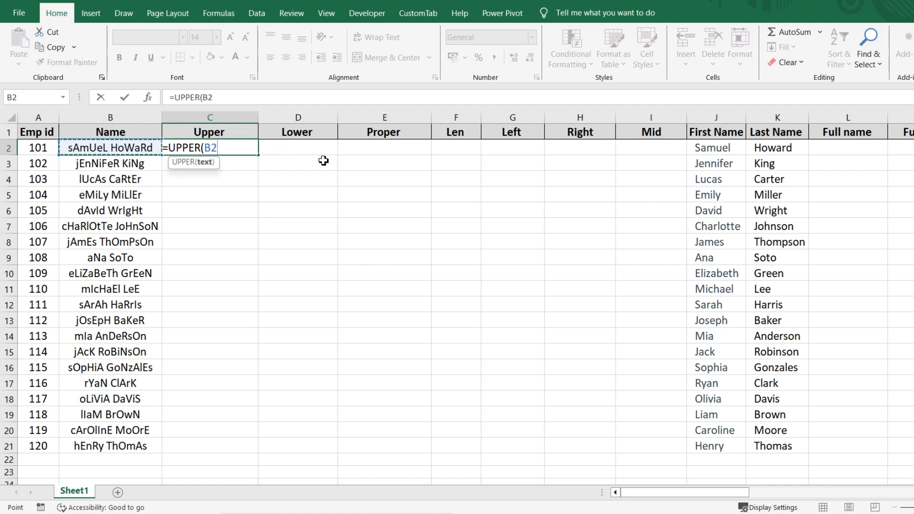
{"action": "key", "text": "Return"}
Fill the UPPER formula down to C21 and autofit the width of column C
{"action": "left_click", "coordinate": [247, 151]}
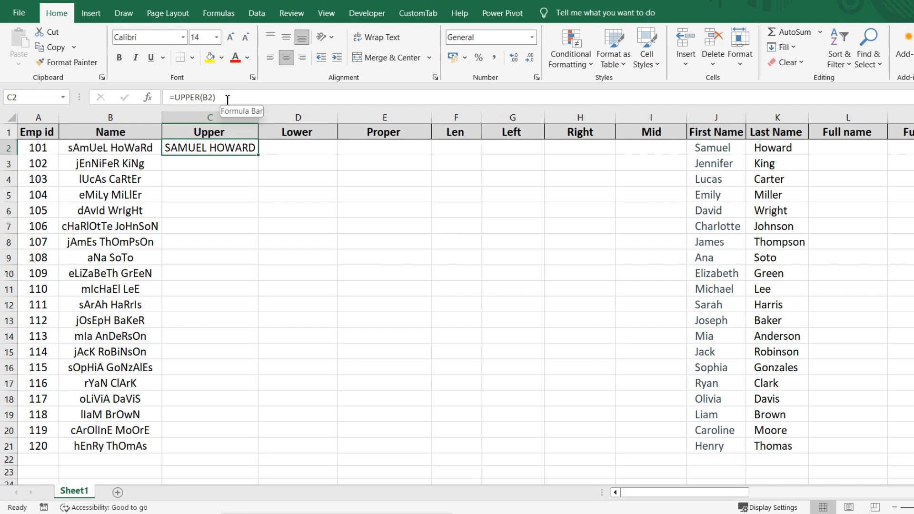
{"action": "double_click", "coordinate": [259, 157]}
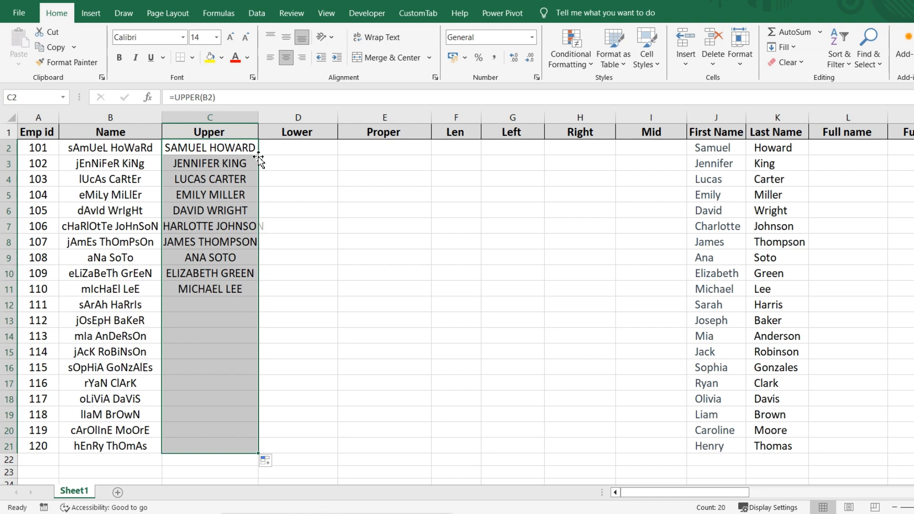
{"action": "double_click", "coordinate": [259, 117]}
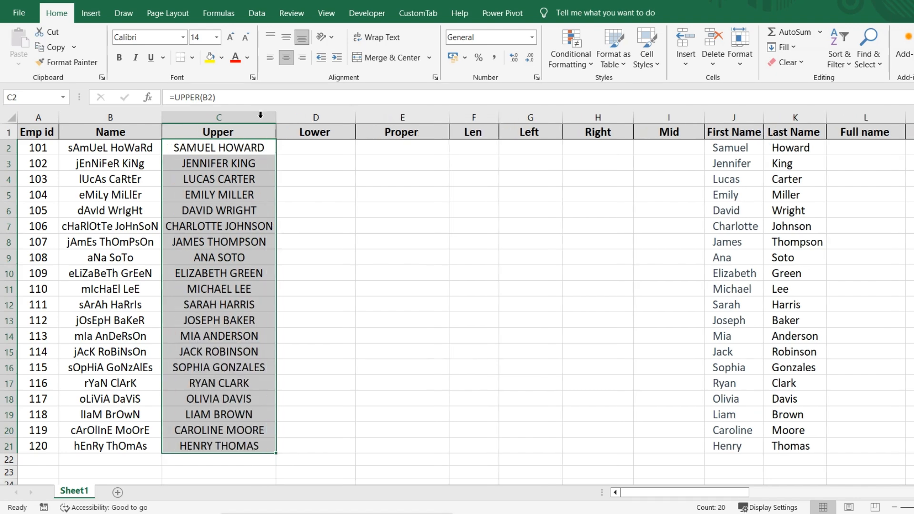
{"action": "left_click", "coordinate": [237, 151]}
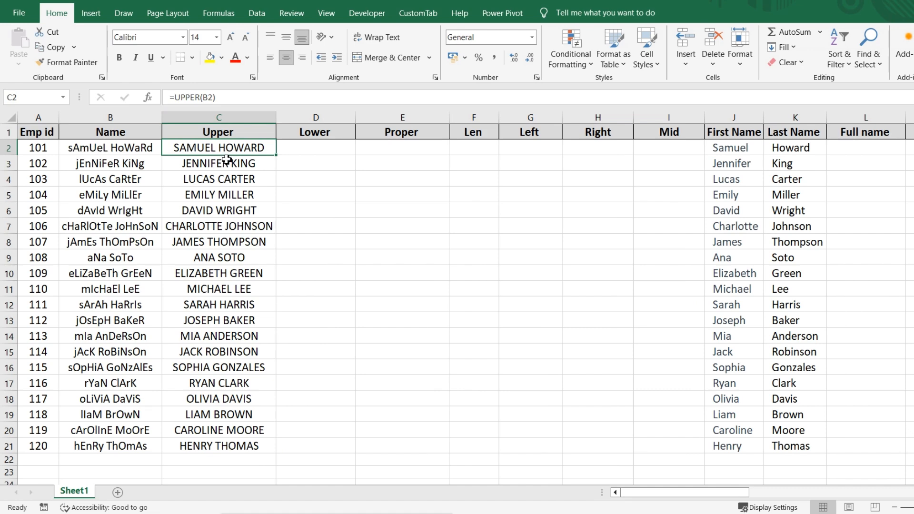
Enter the formula =LOWER(B2) in cell D2 to convert the first name entry to lowercase
{"action": "left_click", "coordinate": [319, 151]}
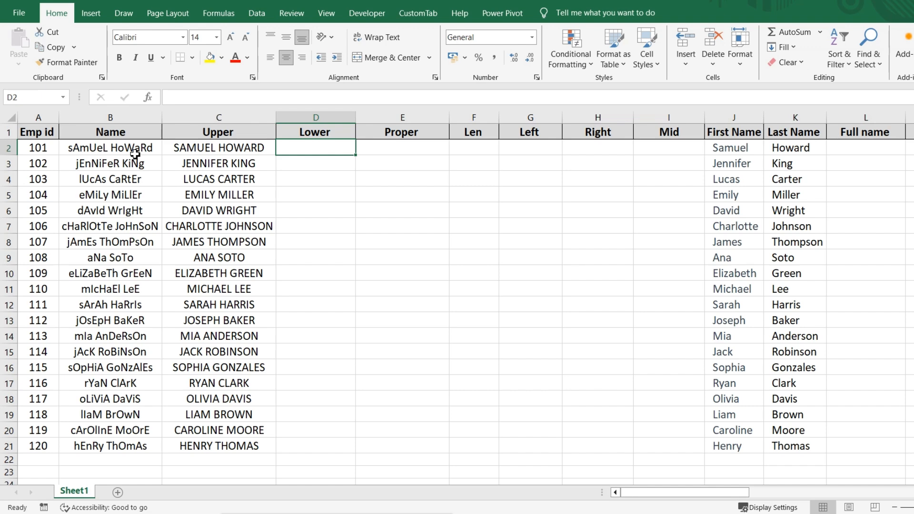
{"action": "type", "text": "="}
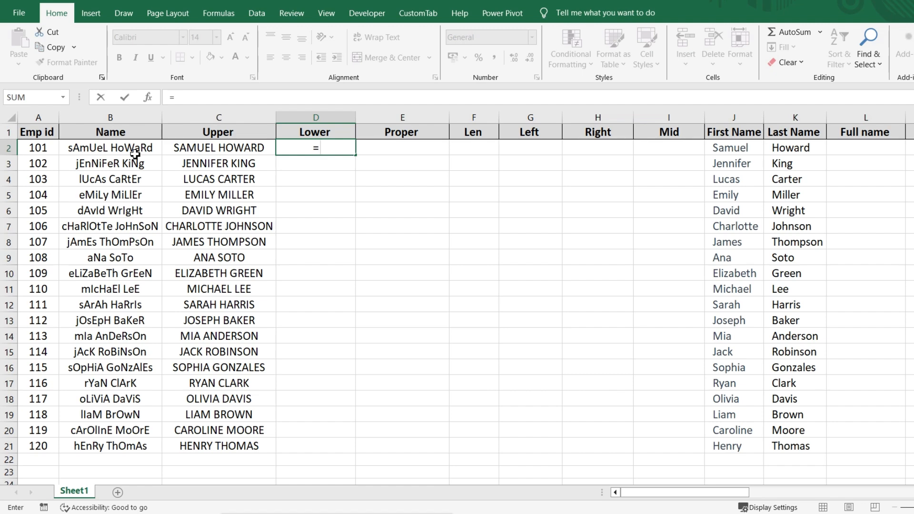
{"action": "type", "text": "lower"}
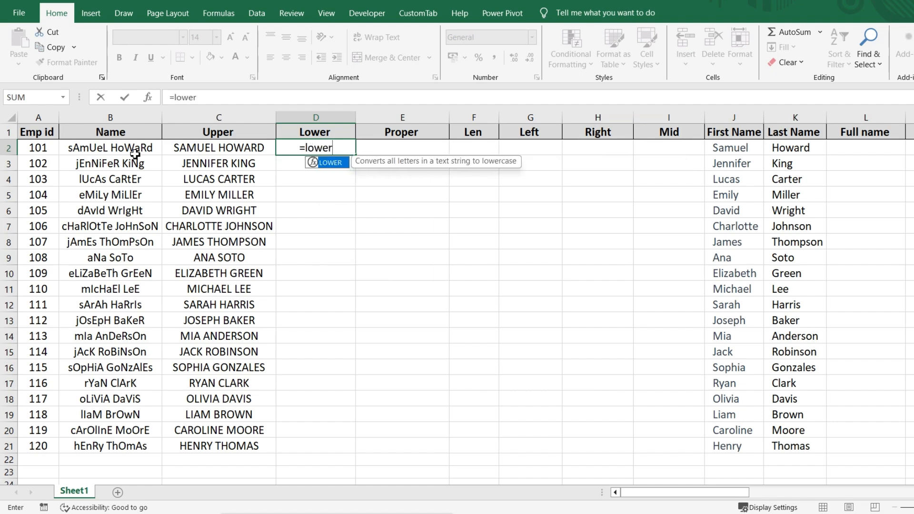
{"action": "key", "text": "Tab"}
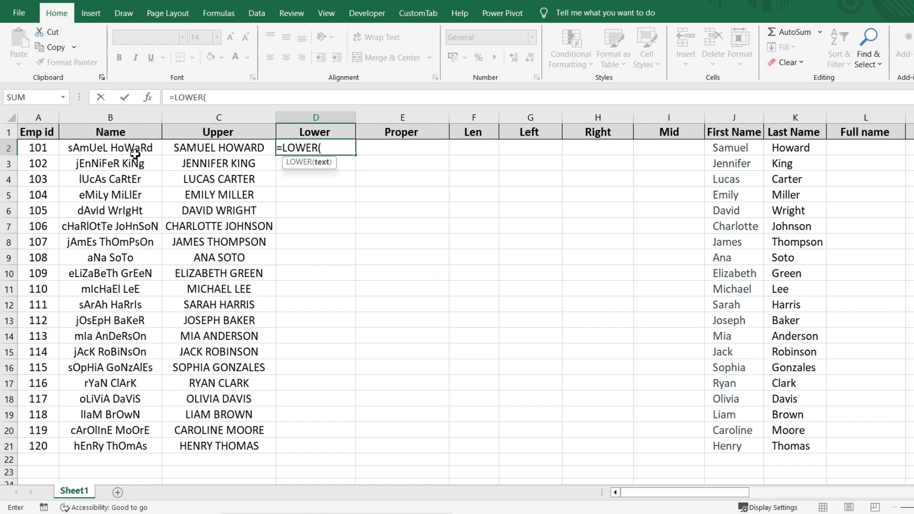
{"action": "left_click", "coordinate": [88, 148]}
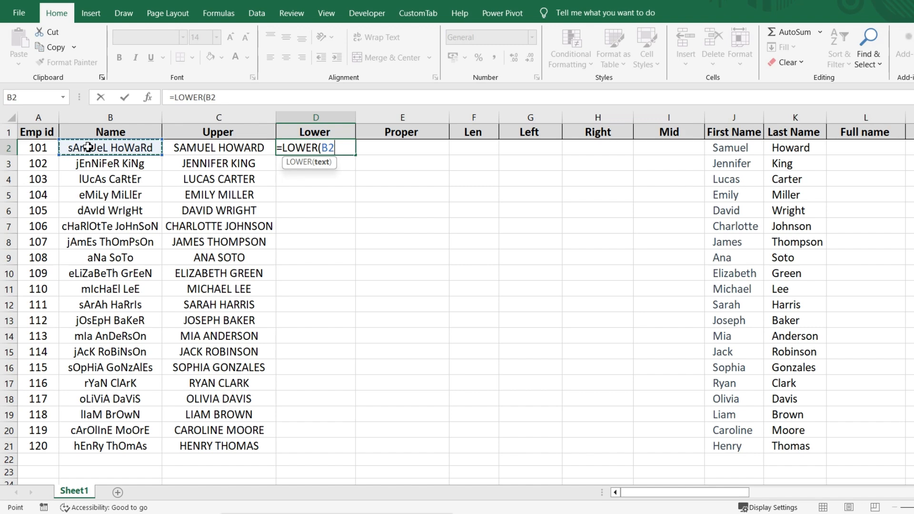
{"action": "type", "text": ")"}
{"action": "key", "text": "Return"}
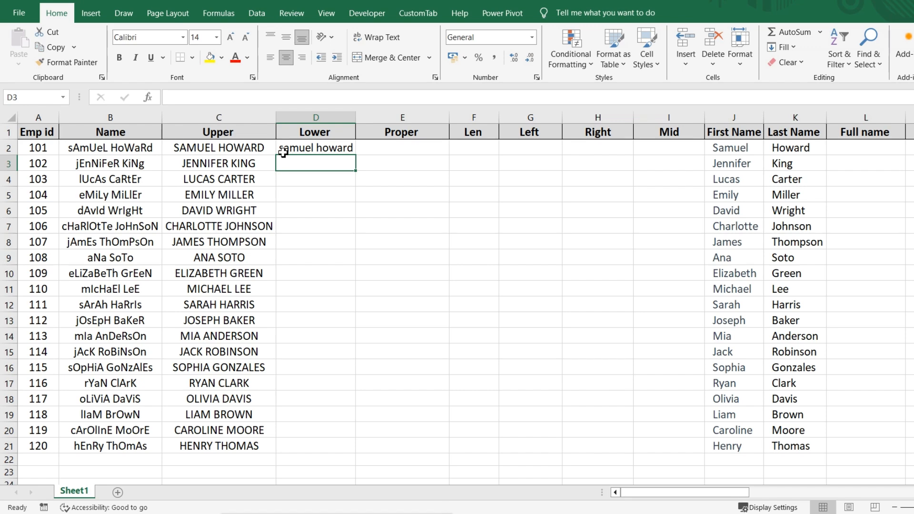
Fill the LOWER formula down to D21 and autofit the width of column D
{"action": "left_click", "coordinate": [307, 149]}
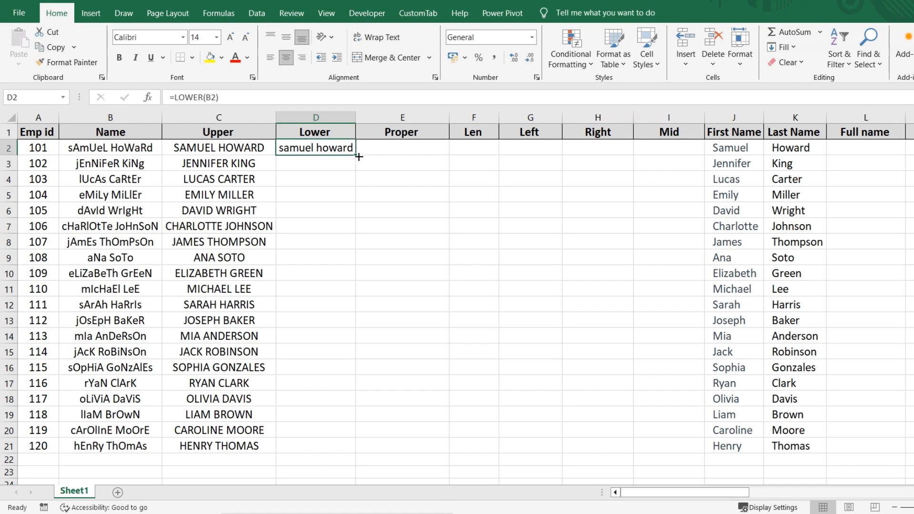
{"action": "double_click", "coordinate": [359, 157]}
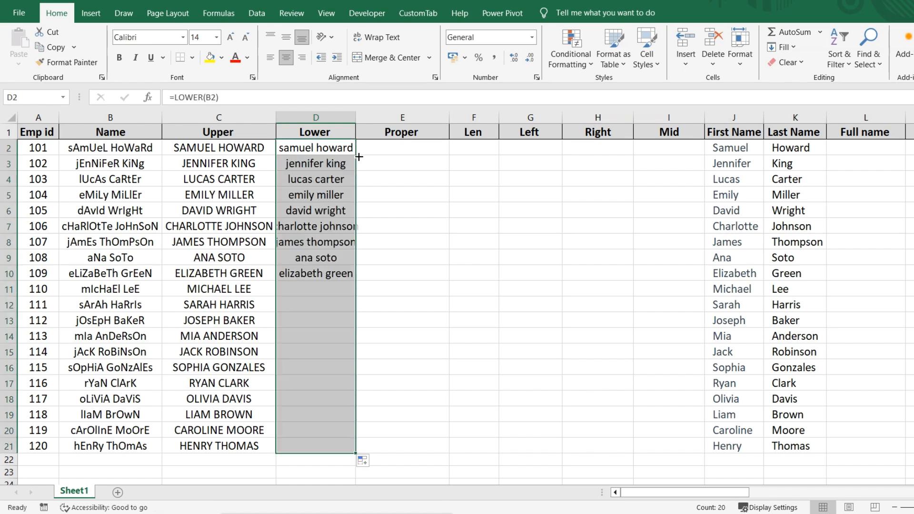
{"action": "double_click", "coordinate": [357, 118]}
{"action": "left_click", "coordinate": [324, 162]}
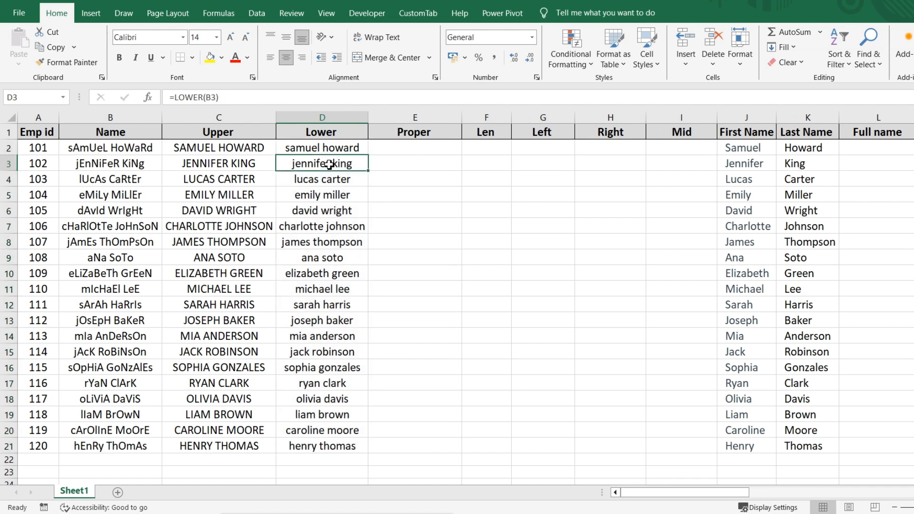
{"action": "left_click", "coordinate": [339, 149]}
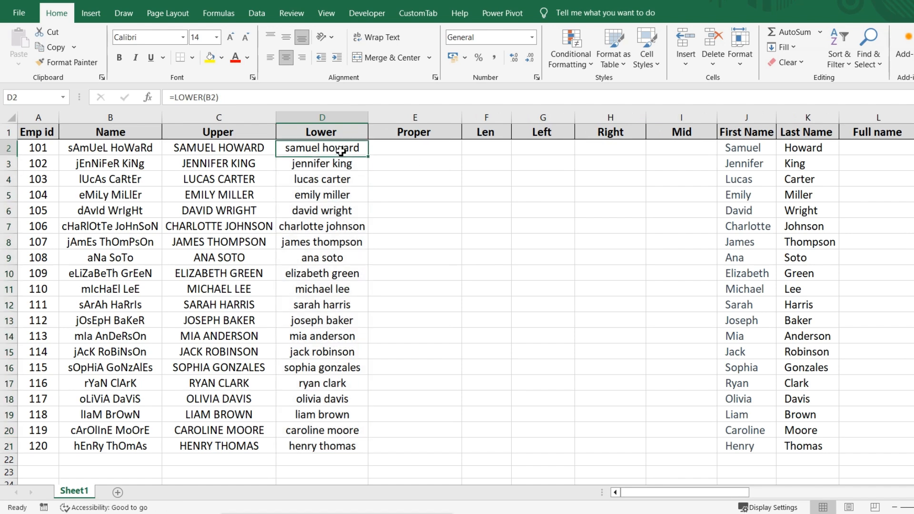
Enter the formula =PROPER(B2) in cell E2 and fill it down to E21
{"action": "left_click", "coordinate": [423, 148]}
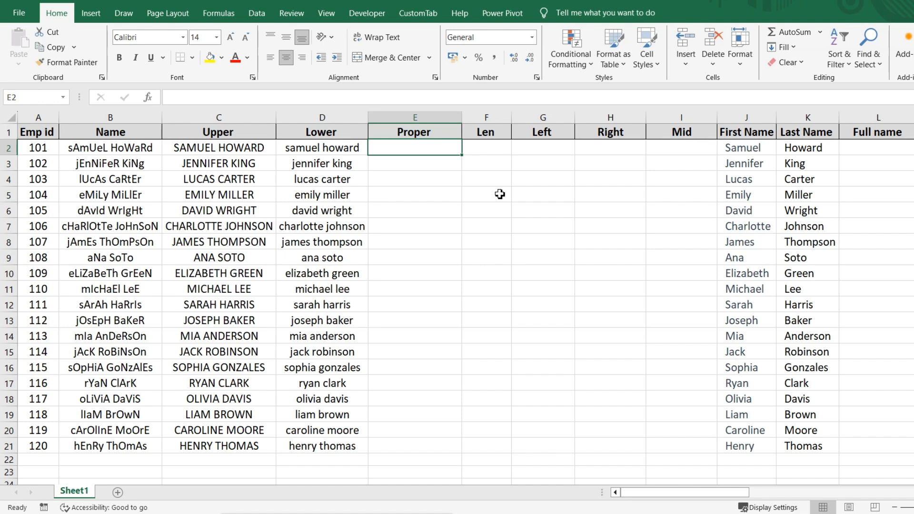
{"action": "type", "text": "=pr"}
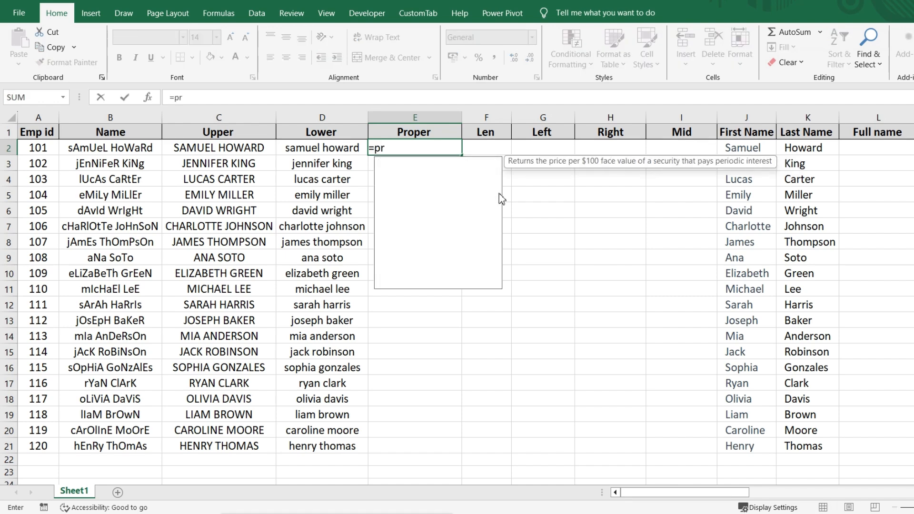
{"action": "type", "text": "ope"}
{"action": "key", "text": "Tab"}
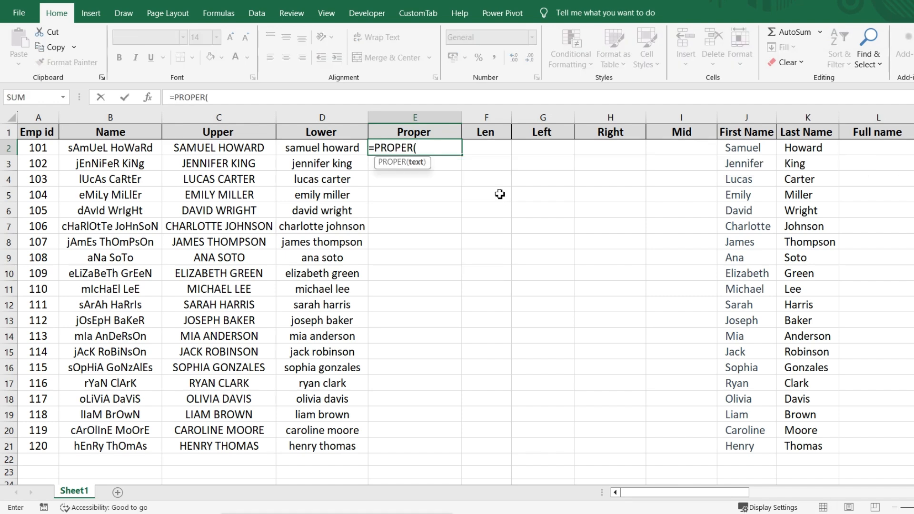
{"action": "left_click", "coordinate": [137, 148]}
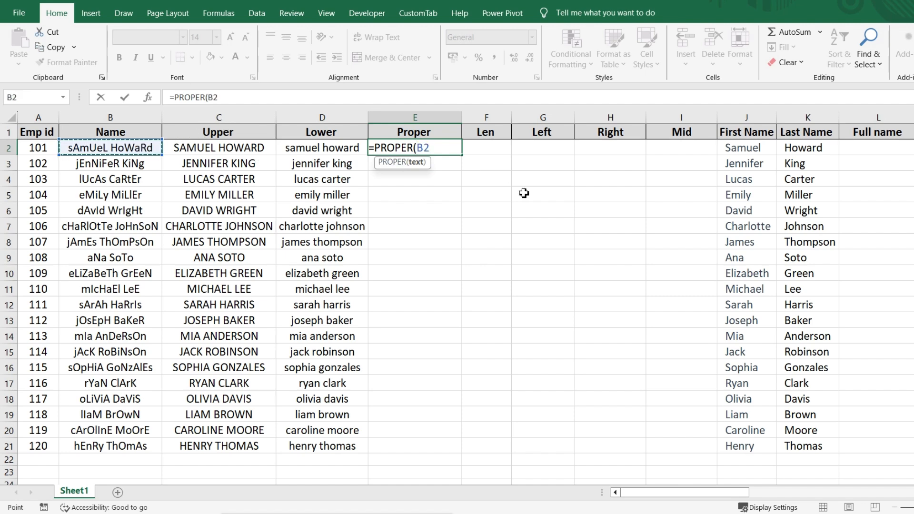
{"action": "key", "text": "ctrl+Return"}
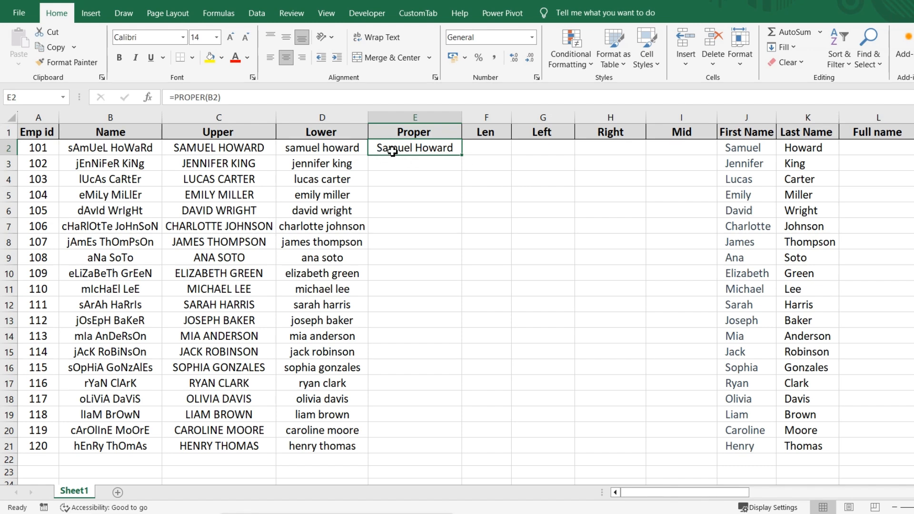
{"action": "double_click", "coordinate": [463, 156]}
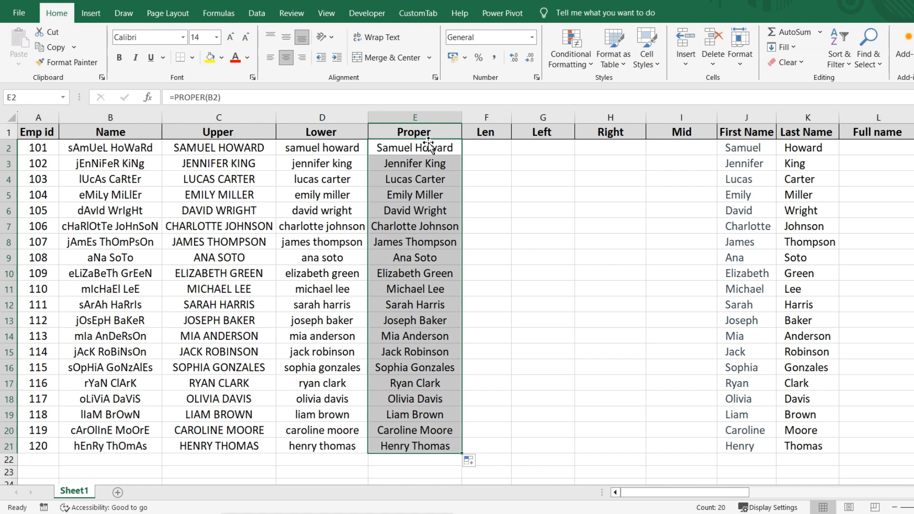
{"action": "left_click", "coordinate": [482, 152]}
{"action": "left_click", "coordinate": [164, 128]}
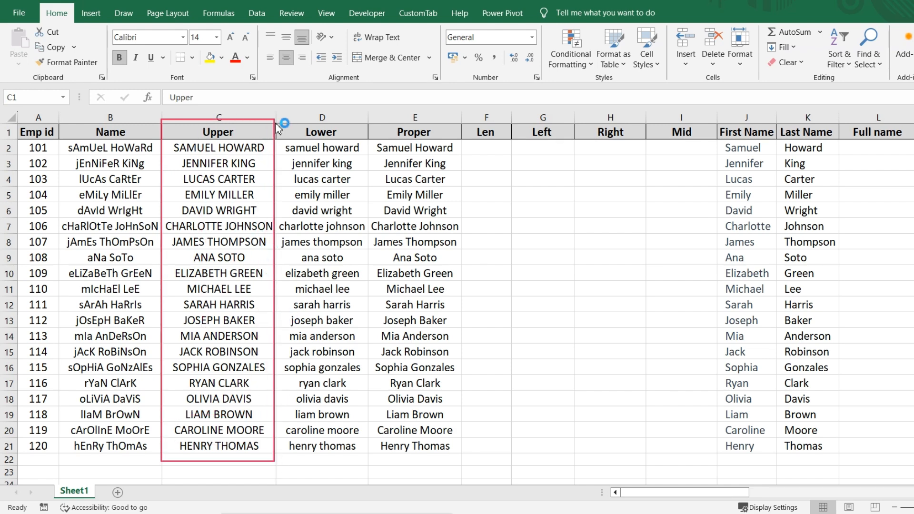
{"action": "left_click_drag", "start_coordinate": [278, 120], "coordinate": [367, 461]}
{"action": "left_click_drag", "start_coordinate": [376, 113], "coordinate": [460, 465]}
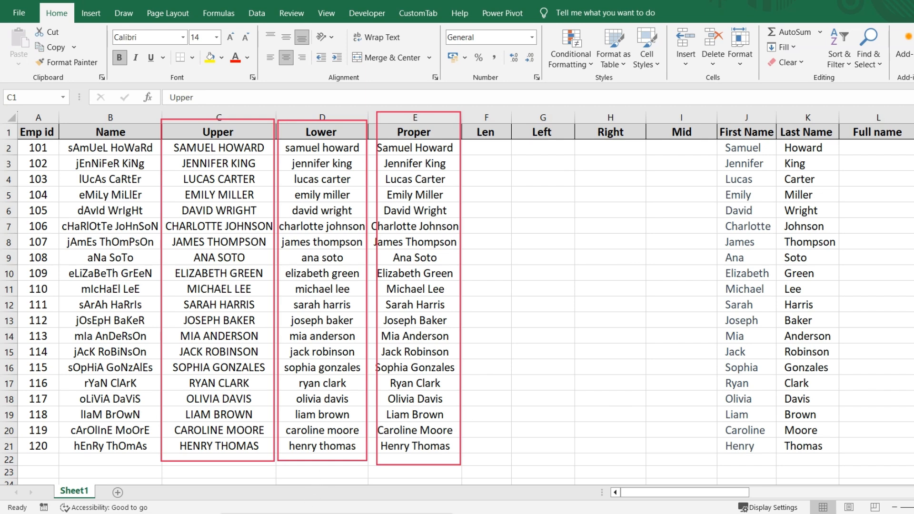
{"action": "key", "text": "Escape"}
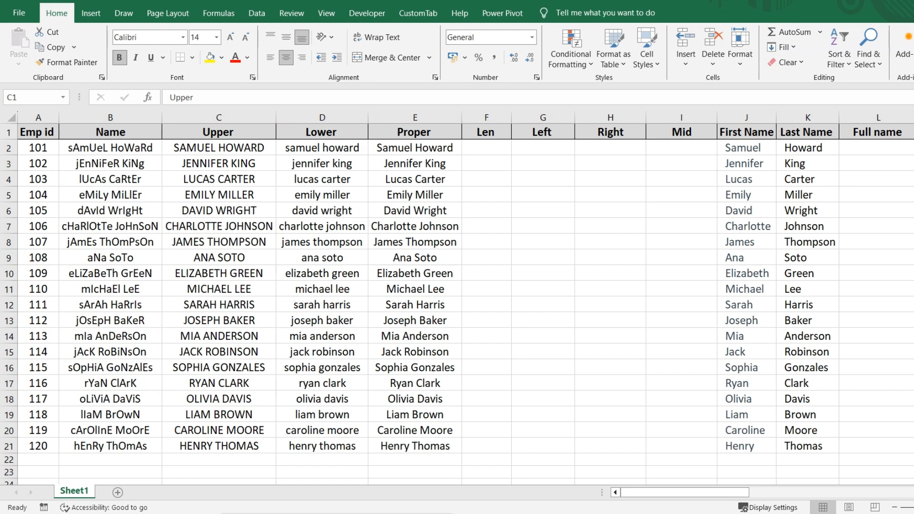
{"action": "left_click", "coordinate": [489, 145]}
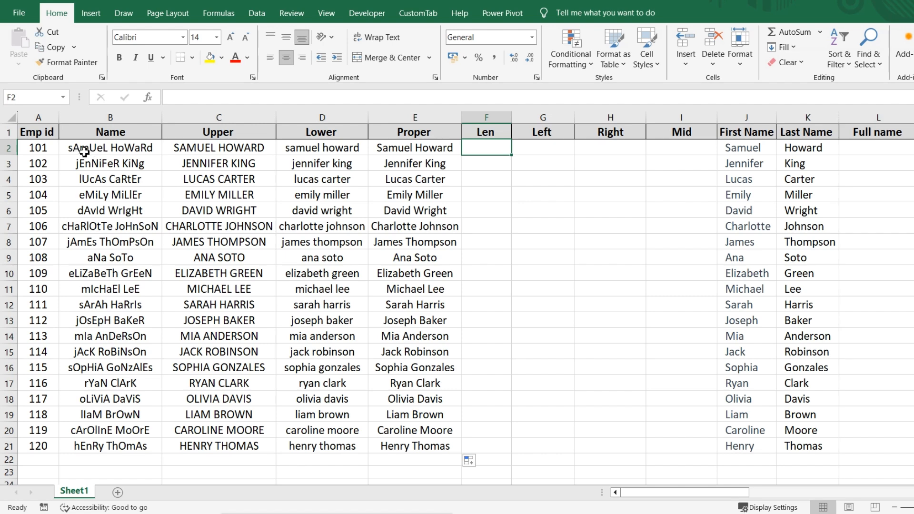
{"action": "key", "text": "ctrl+2"}
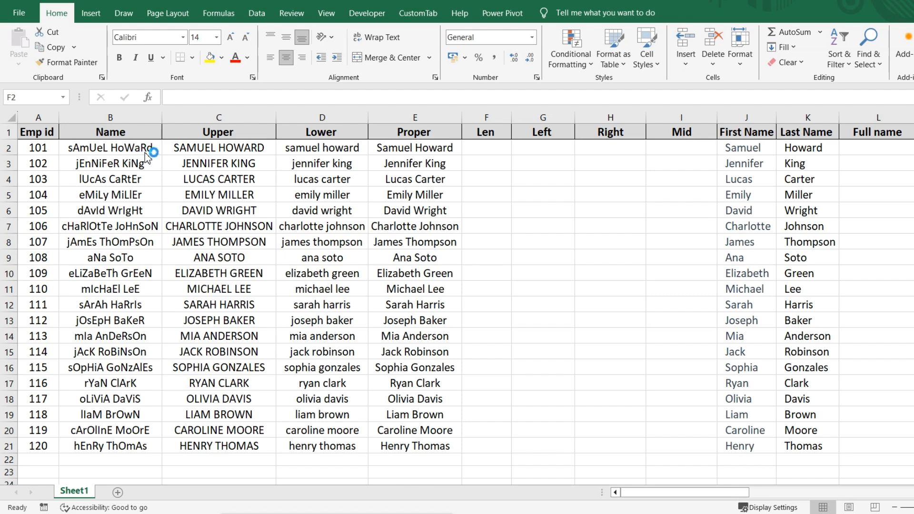
Enter the formula =LEN(B2) in cell F2 to count the characters of the first name entry
{"action": "left_click", "coordinate": [497, 146]}
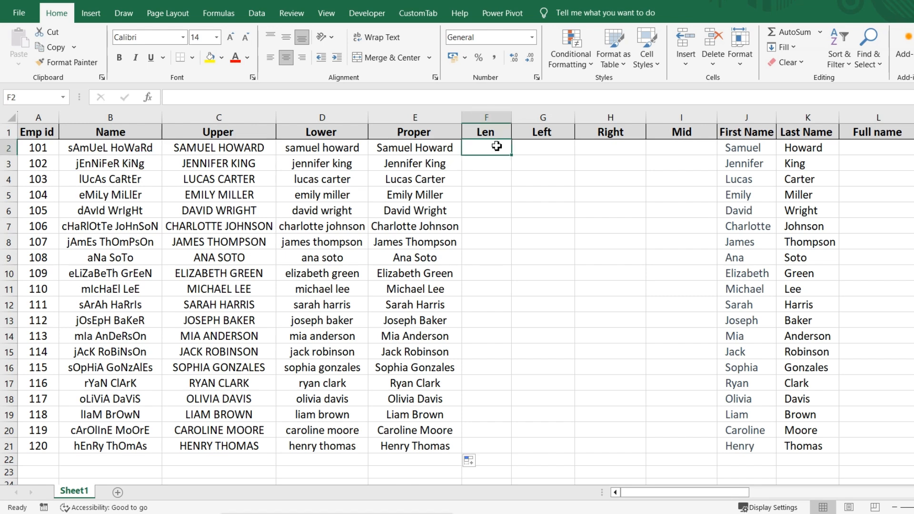
{"action": "type", "text": "=len"}
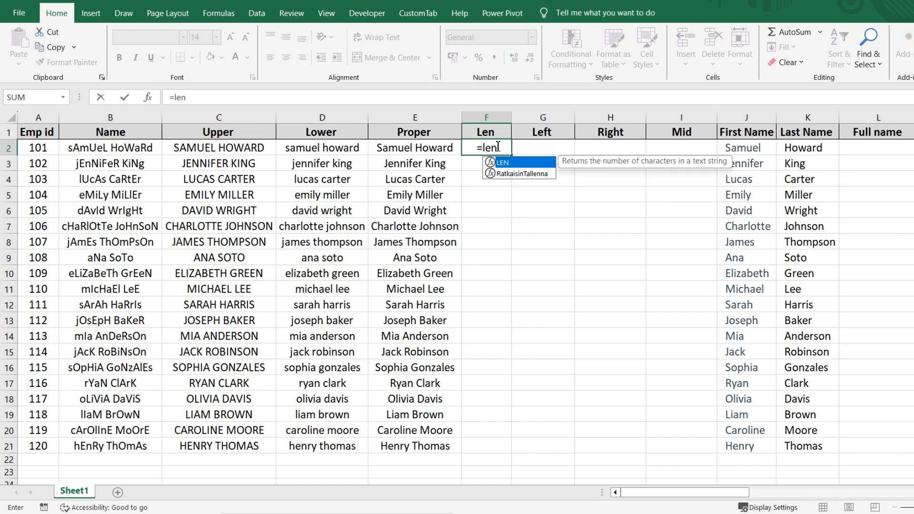
{"action": "key", "text": "Tab"}
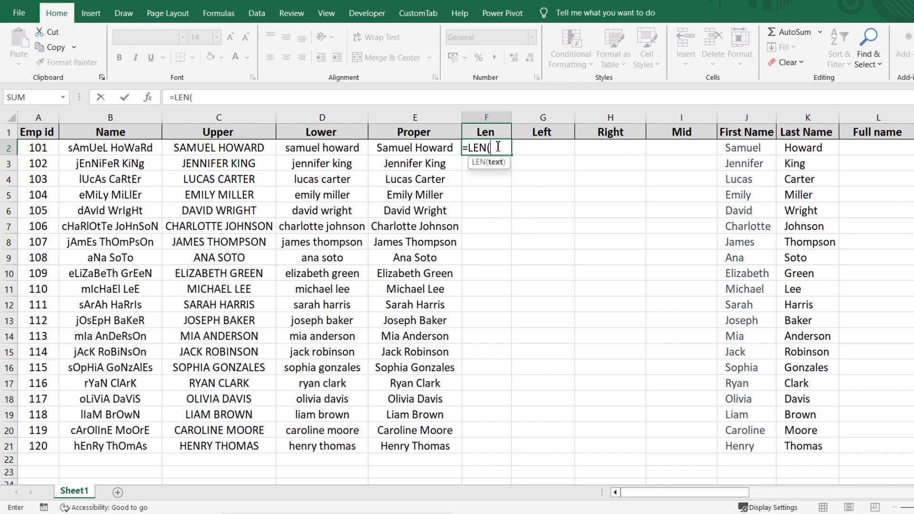
{"action": "key", "text": "Left"}
{"action": "key", "text": "Left"}
{"action": "key", "text": "Left"}
{"action": "key", "text": "Left"}
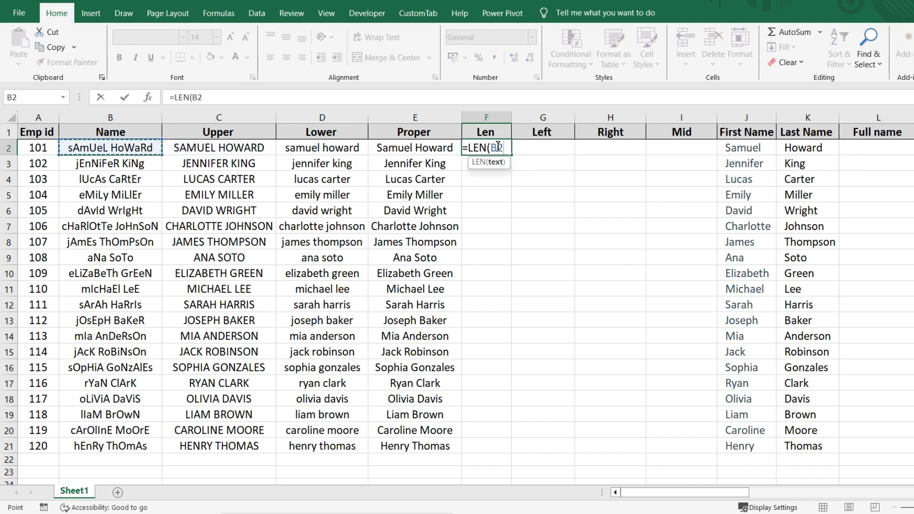
{"action": "key", "text": "Return"}
{"action": "left_click", "coordinate": [496, 149]}
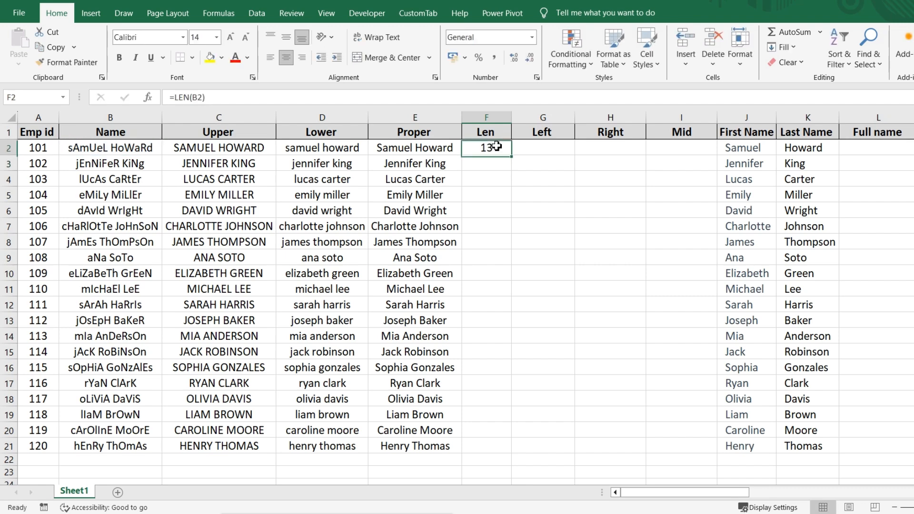
Delete the space between the first and last name in cell B2 to test how LEN counts spaces
{"action": "left_click", "coordinate": [128, 151]}
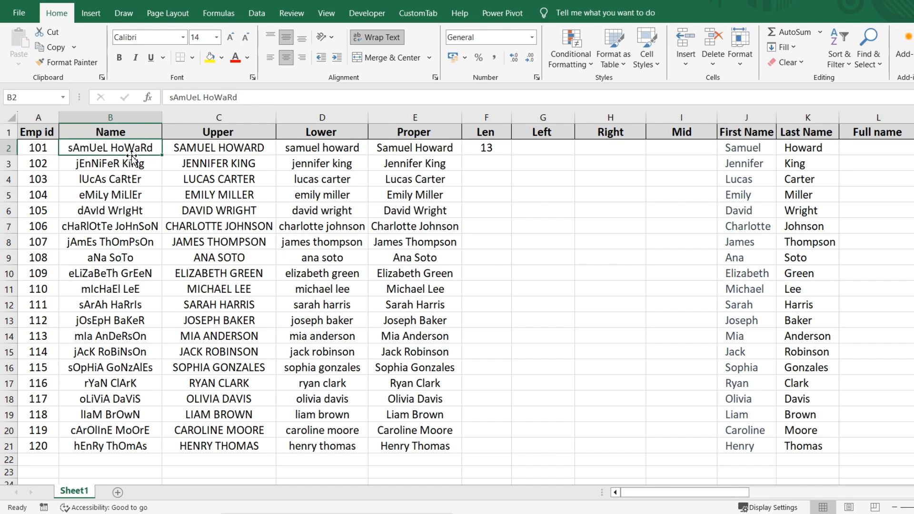
{"action": "left_click", "coordinate": [491, 149]}
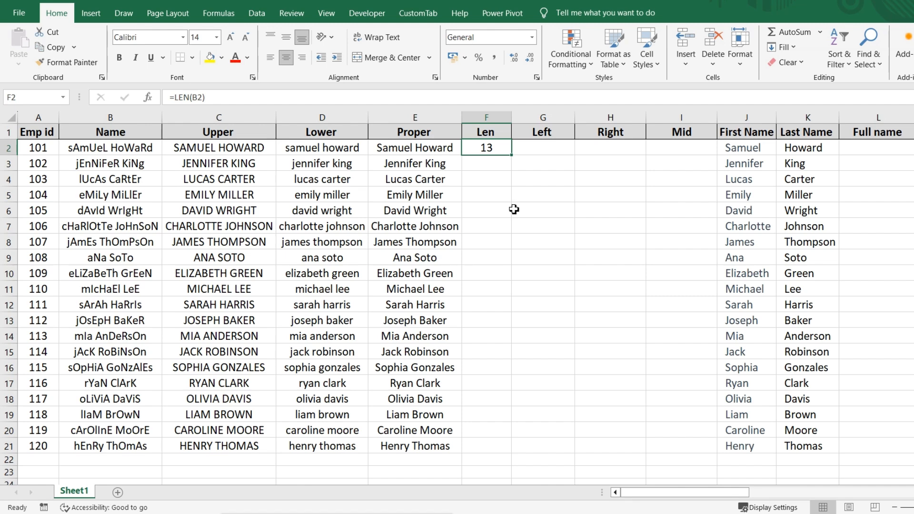
{"action": "left_click", "coordinate": [111, 148]}
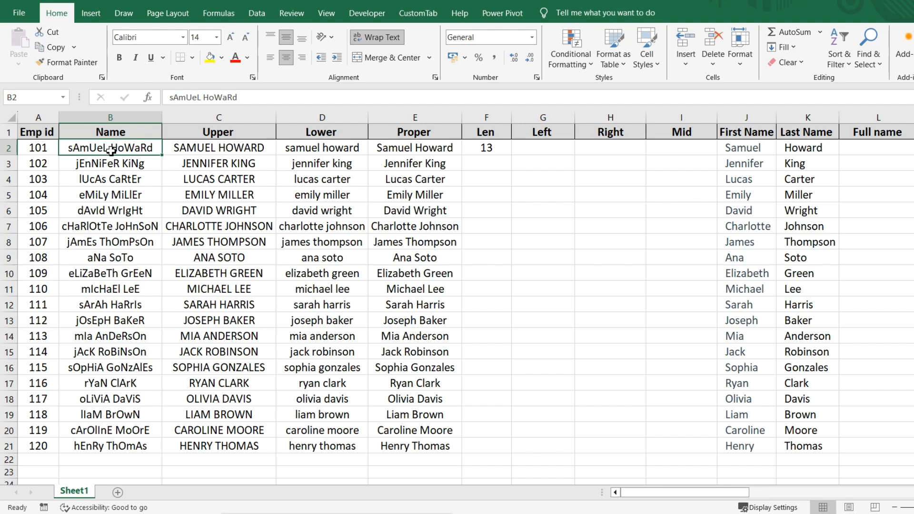
{"action": "double_click", "coordinate": [110, 151]}
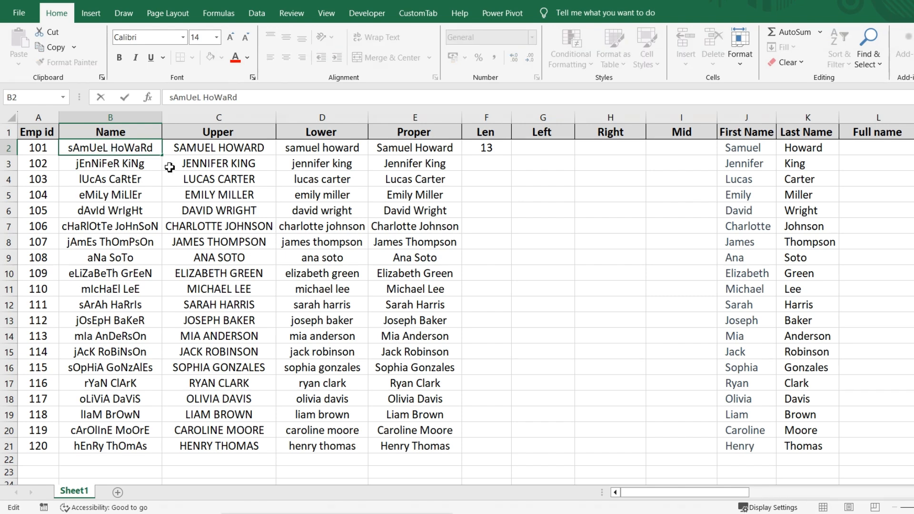
{"action": "key", "text": "BackSpace"}
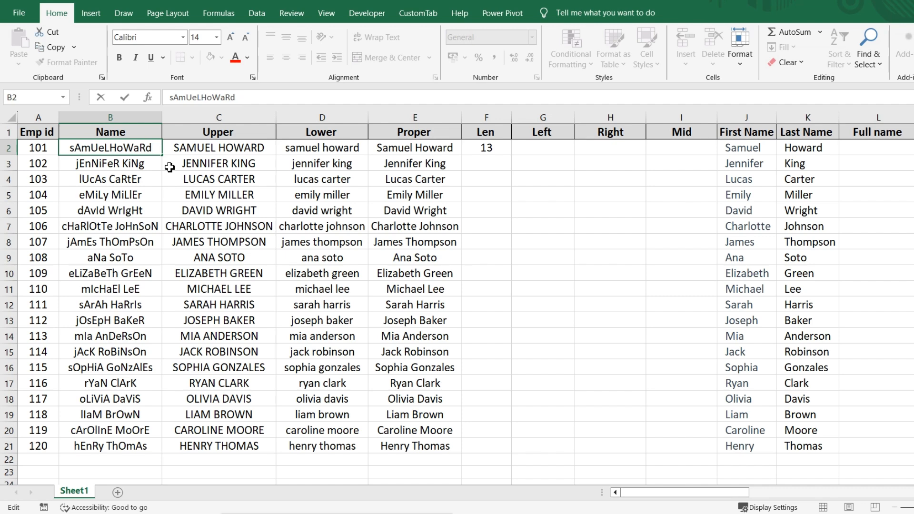
{"action": "key", "text": "Tab"}
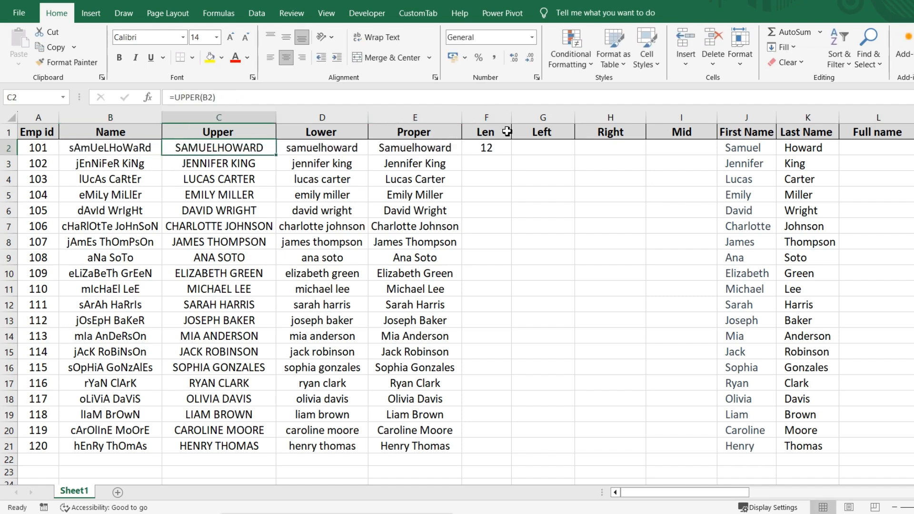
Insert three spaces between the first and last name in cell B2, and remove two of them to leave a single space
{"action": "double_click", "coordinate": [110, 148]}
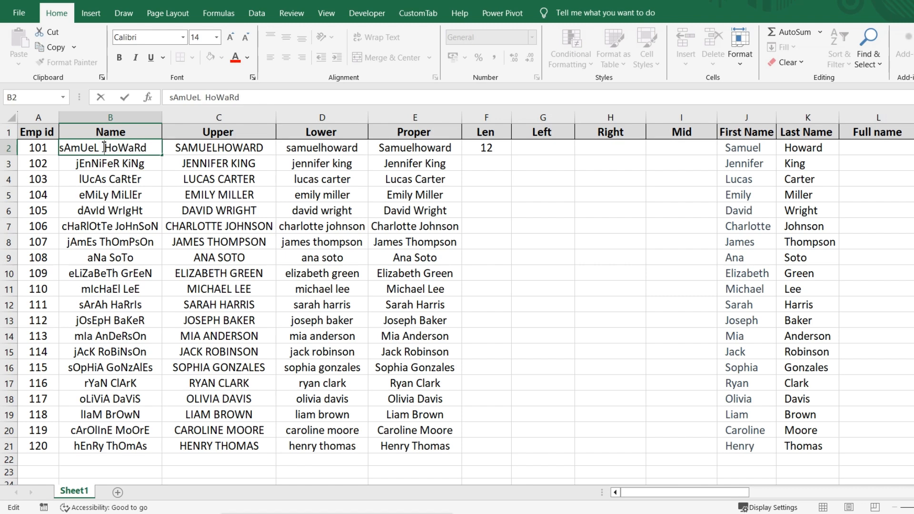
{"action": "key", "text": "Return"}
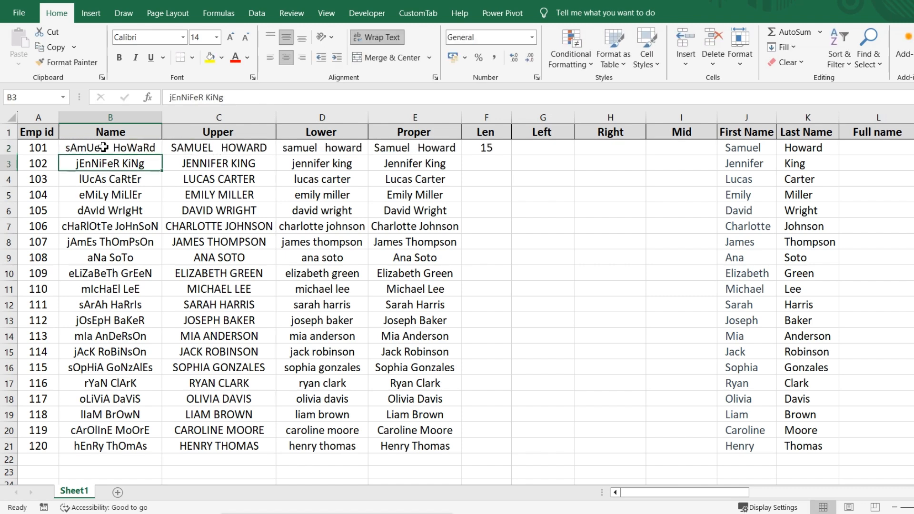
{"action": "left_click", "coordinate": [103, 148]}
{"action": "double_click", "coordinate": [104, 148]}
{"action": "key", "text": "BackSpace"}
{"action": "key", "text": "BackSpace"}
Review the LEN formula of cell F2 in the Function Arguments dialog, moving the dialog aside, and close it
{"action": "left_click", "coordinate": [481, 149]}
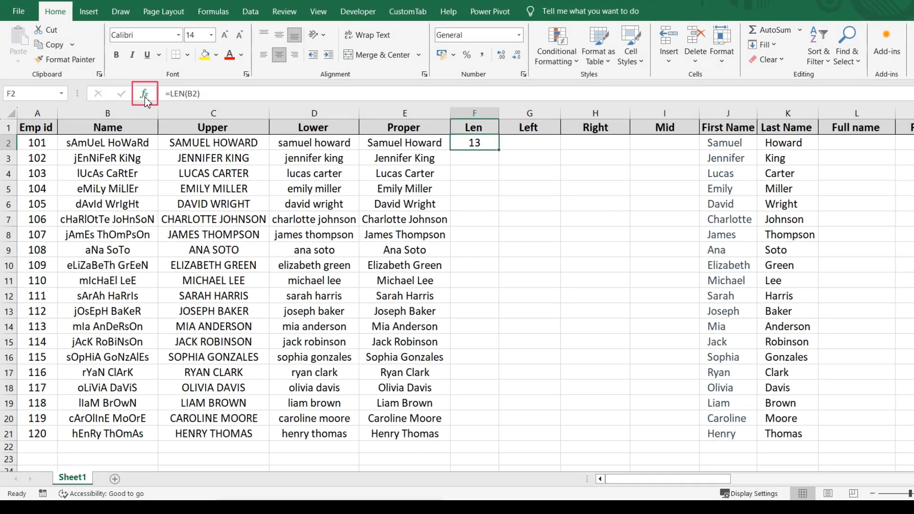
{"action": "left_click", "coordinate": [148, 97]}
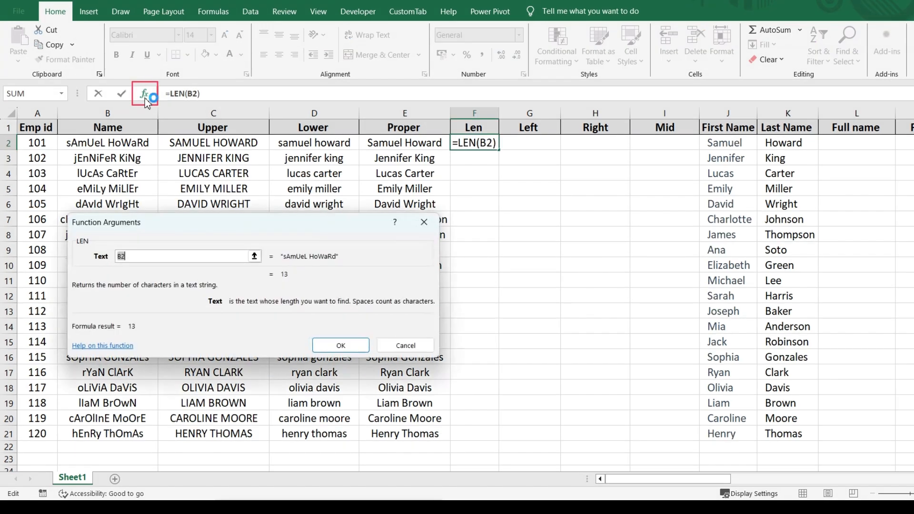
{"action": "left_click_drag", "start_coordinate": [253, 223], "coordinate": [476, 136]}
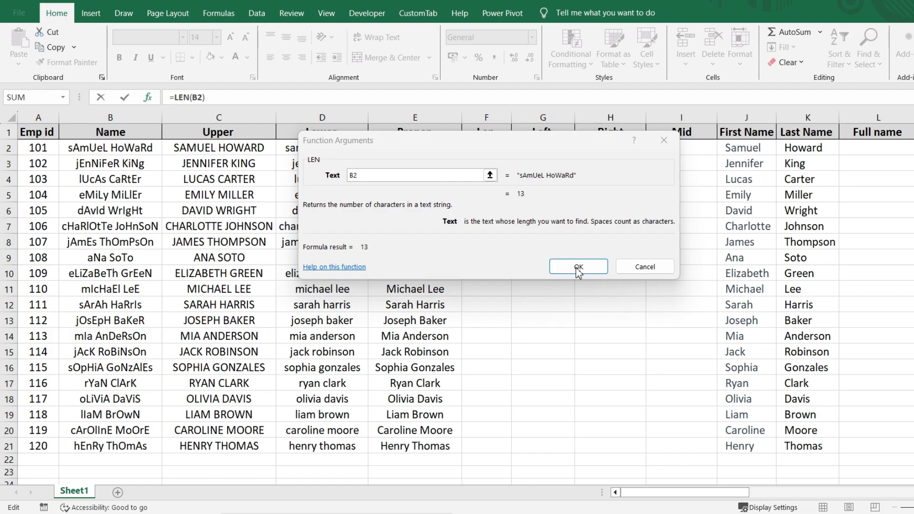
{"action": "left_click", "coordinate": [650, 338]}
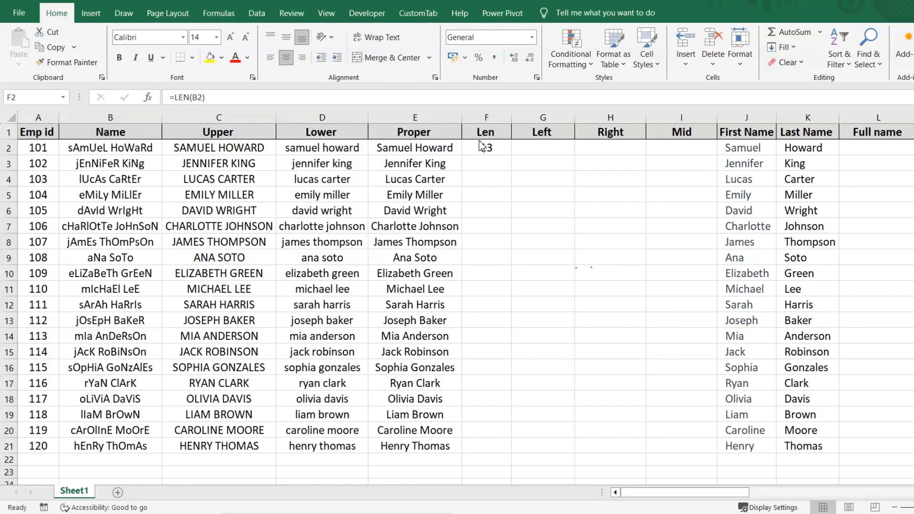
Build the formula =LEFT(B2,2) in cell G2 with the Function Arguments dialog to extract the name's first two characters
{"action": "left_click", "coordinate": [551, 149]}
{"action": "left_click", "coordinate": [548, 151]}
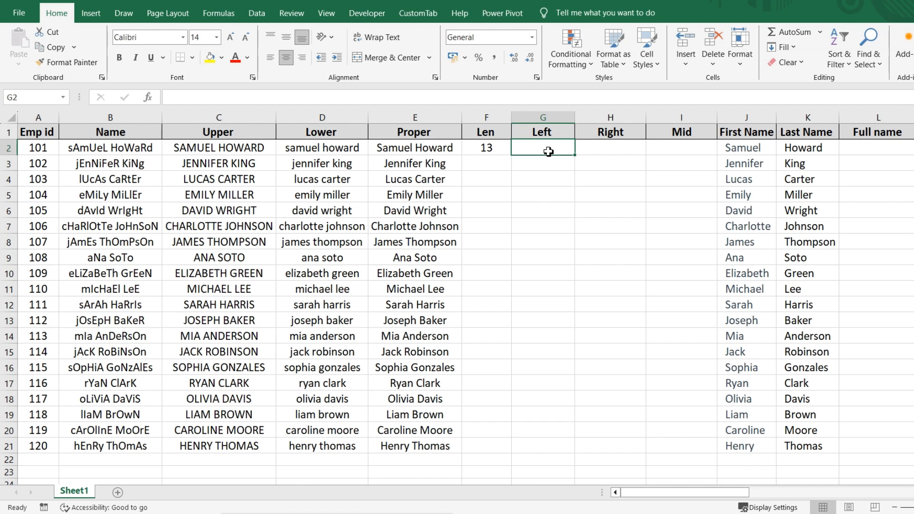
{"action": "type", "text": "=lef"}
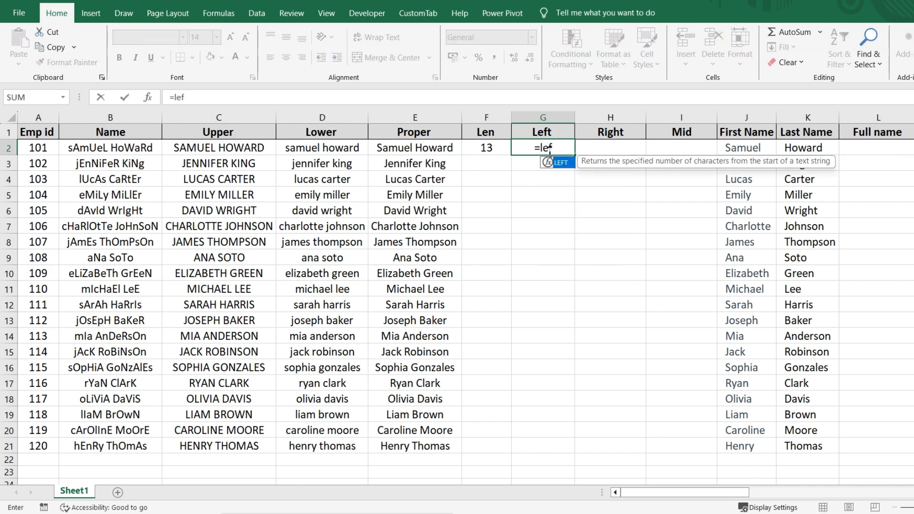
{"action": "key", "text": "Tab"}
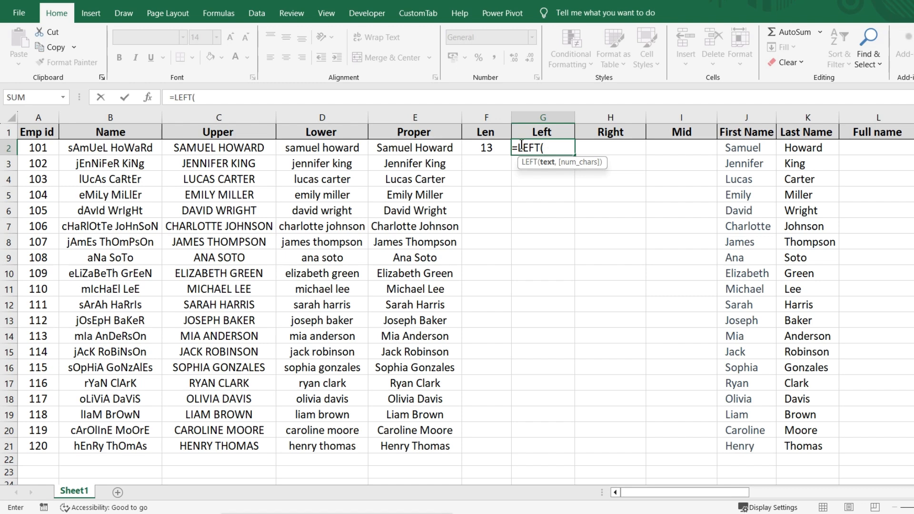
{"action": "left_click", "coordinate": [127, 149]}
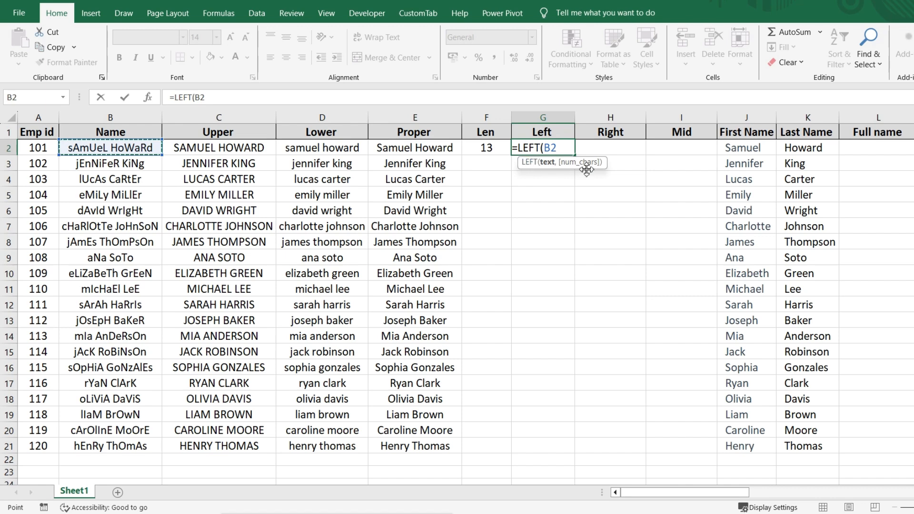
{"action": "left_click", "coordinate": [148, 98]}
{"action": "left_click", "coordinate": [388, 179]}
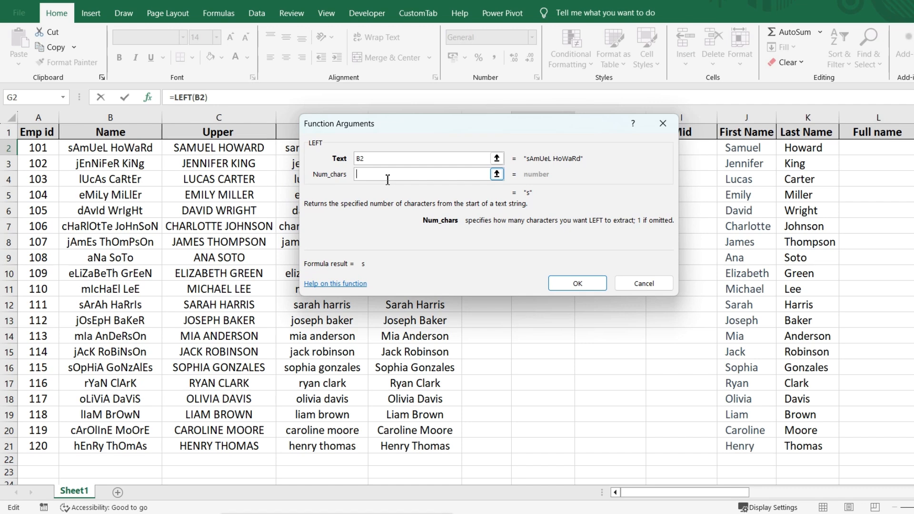
{"action": "type", "text": "2"}
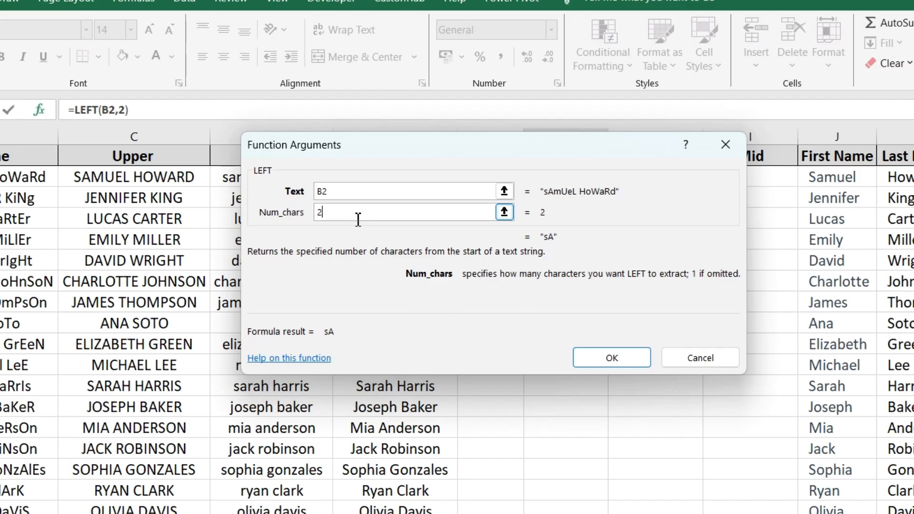
{"action": "key", "text": "Return"}
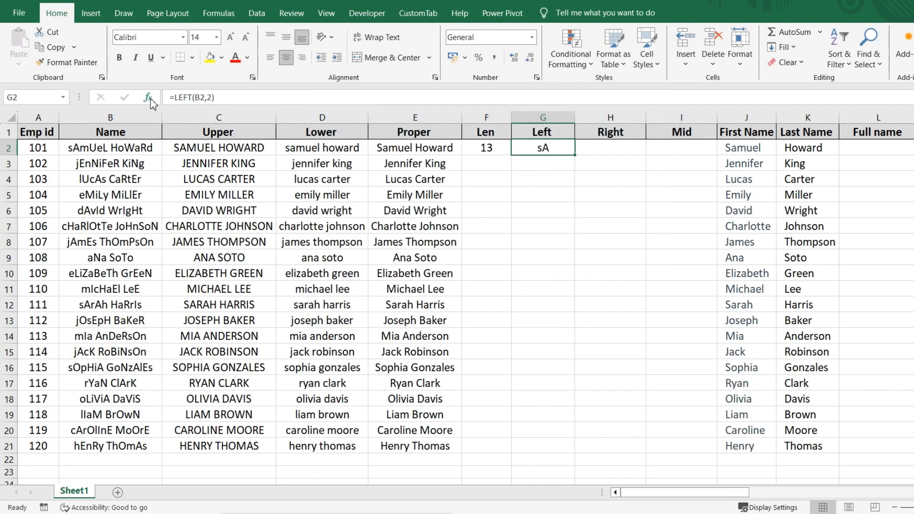
Try 7 characters in the LEFT formula of cell G2, and set its Num_chars argument to 3
{"action": "left_click", "coordinate": [149, 98]}
{"action": "left_click", "coordinate": [388, 177]}
{"action": "key", "text": "BackSpace"}
{"action": "type", "text": "7"}
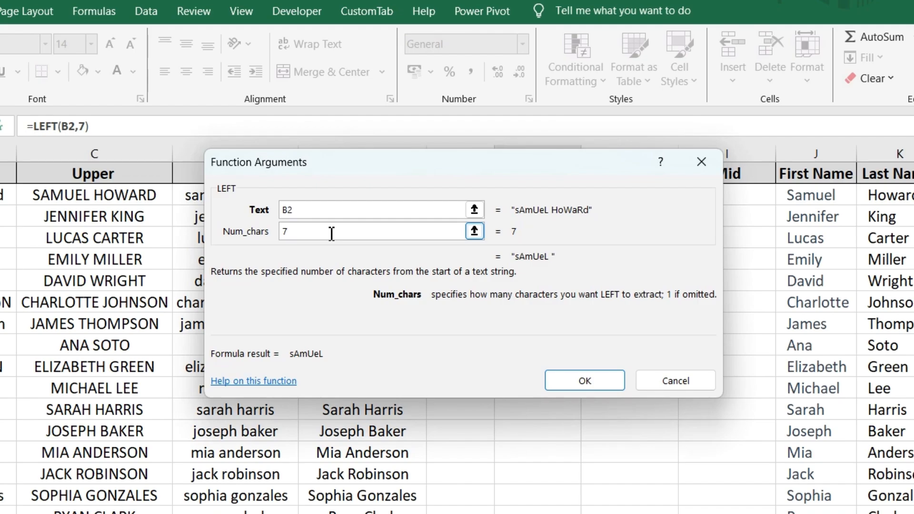
{"action": "key", "text": "BackSpace"}
{"action": "type", "text": "3"}
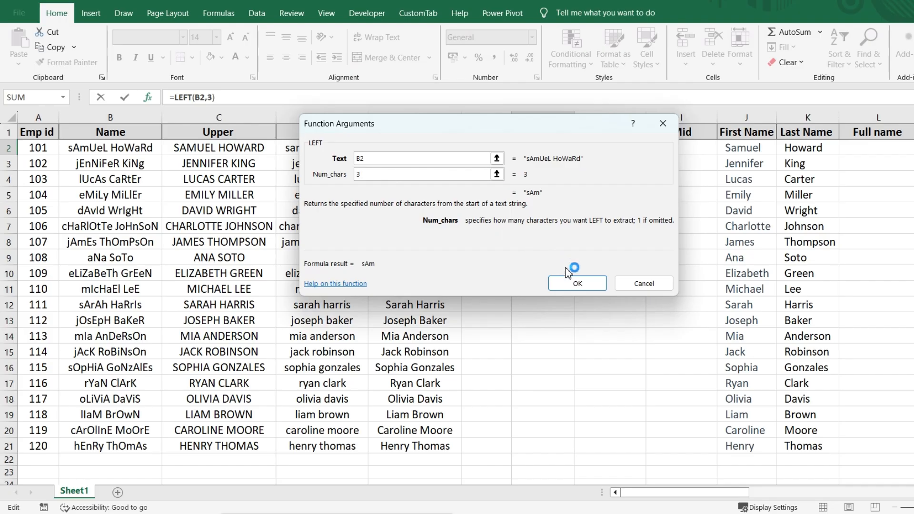
{"action": "left_click", "coordinate": [586, 382]}
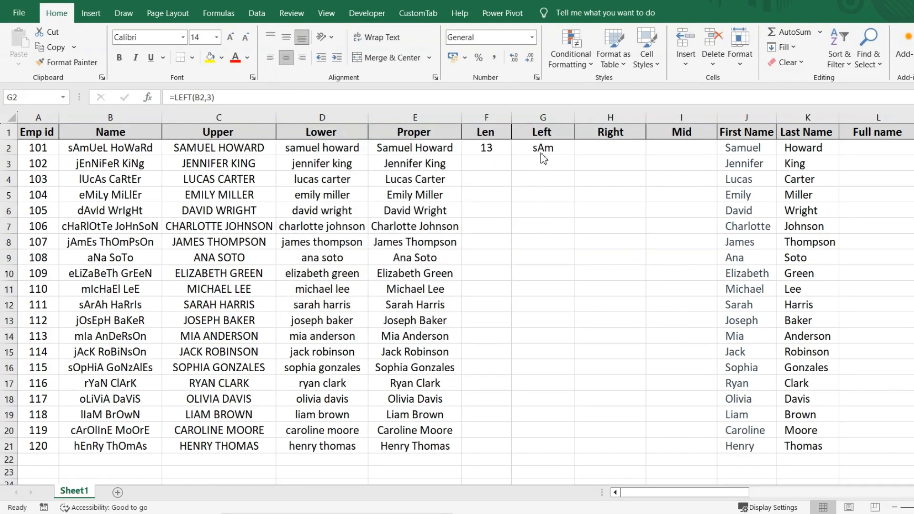
Fill the LEFT formula from cell G2 and the LEN formula from cell F2 down to row 21
{"action": "double_click", "coordinate": [575, 157]}
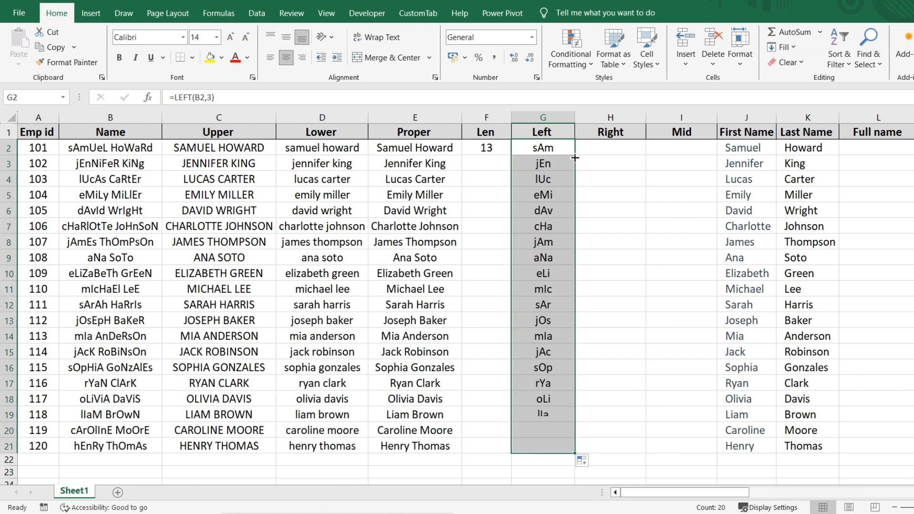
{"action": "left_click", "coordinate": [500, 151]}
{"action": "double_click", "coordinate": [512, 155]}
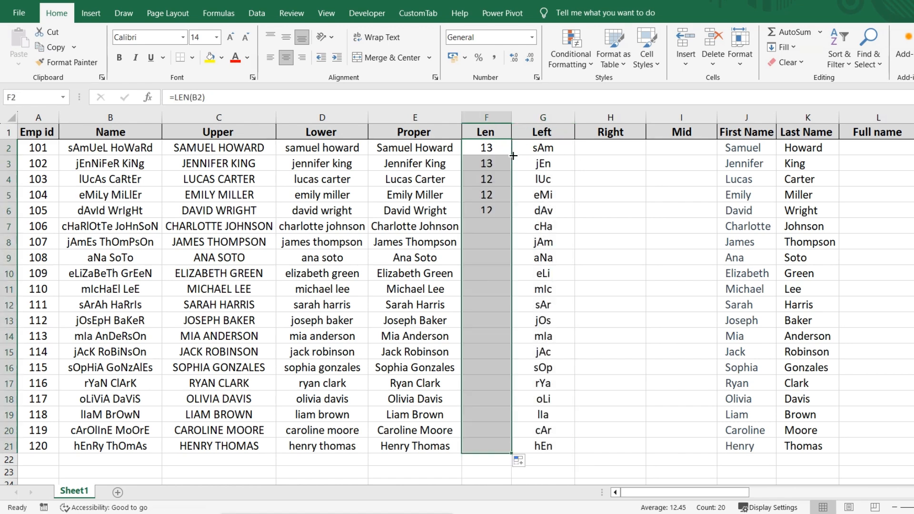
{"action": "left_click_drag", "start_coordinate": [536, 151], "coordinate": [548, 151]}
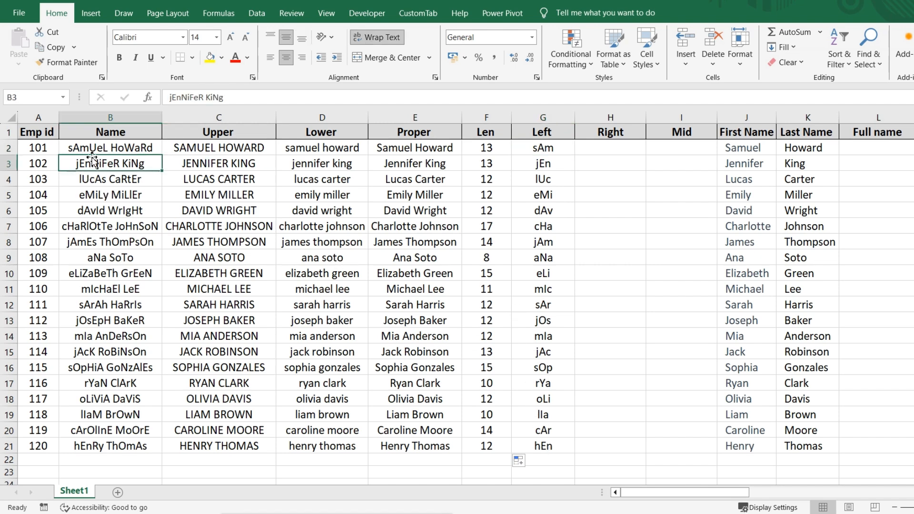
Enter =RIGHT(B2,3) in cell H2 and fill the formula down to row 21
{"action": "left_click", "coordinate": [610, 149]}
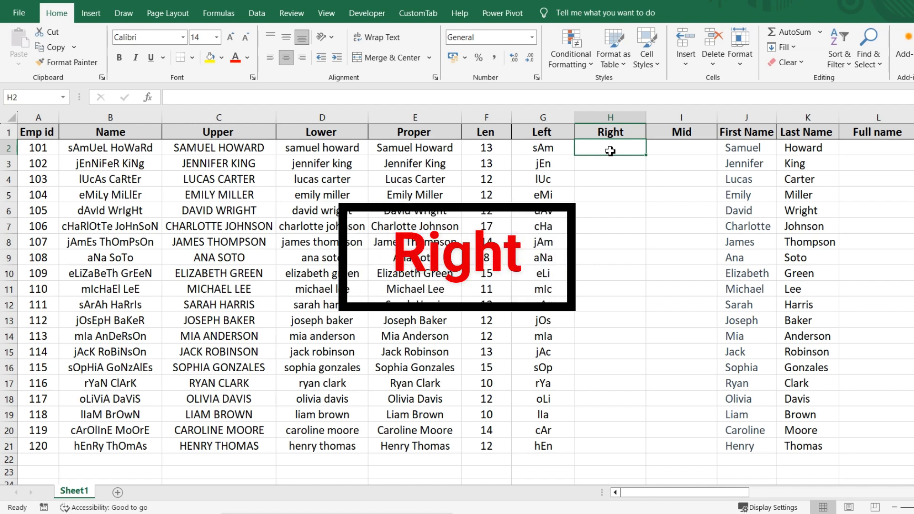
{"action": "type", "text": "=rig"}
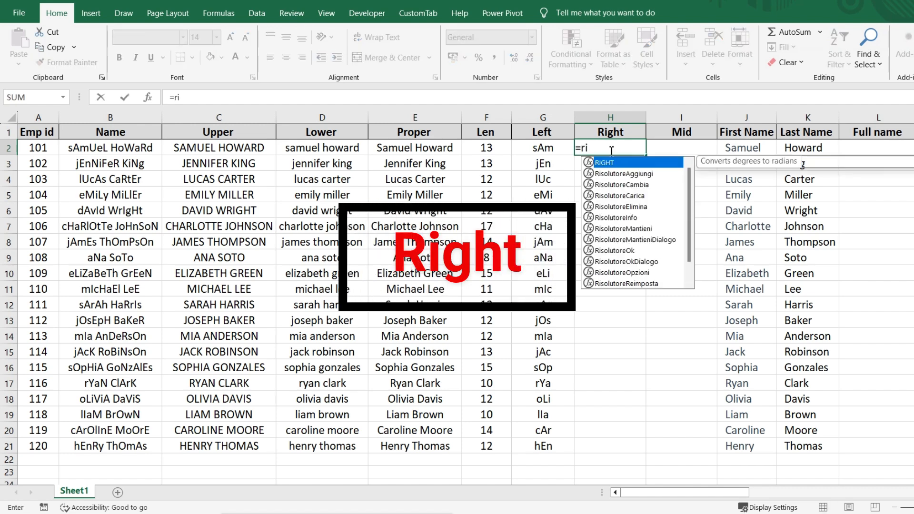
{"action": "key", "text": "Tab"}
{"action": "key", "text": "Left"}
{"action": "key", "text": "Left"}
{"action": "key", "text": "Left"}
{"action": "key", "text": "Left"}
{"action": "key", "text": "Left"}
{"action": "key", "text": "Left"}
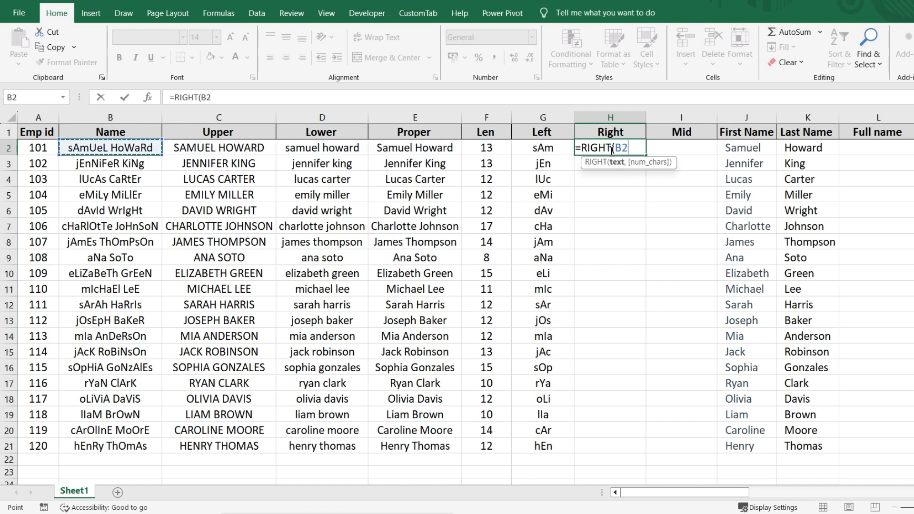
{"action": "type", "text": ","}
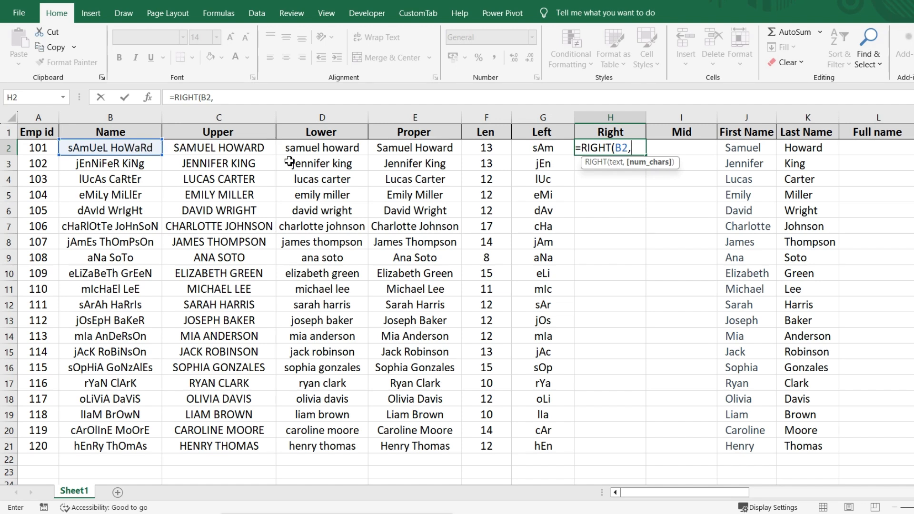
{"action": "type", "text": "3)"}
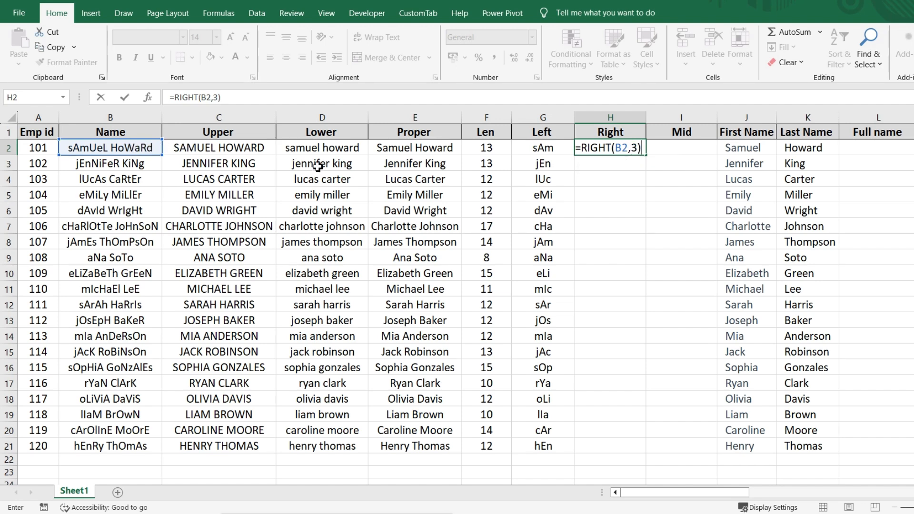
{"action": "key", "text": "Return"}
{"action": "key", "text": "Up"}
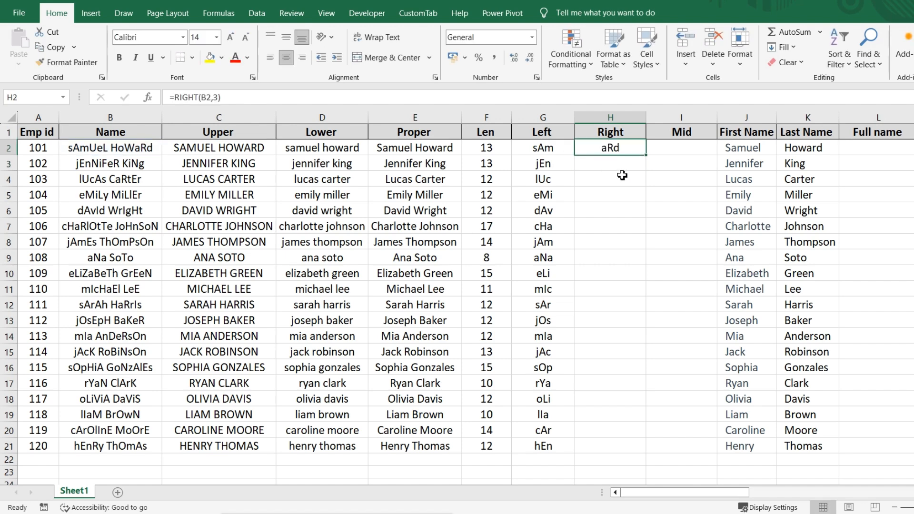
{"action": "double_click", "coordinate": [647, 158]}
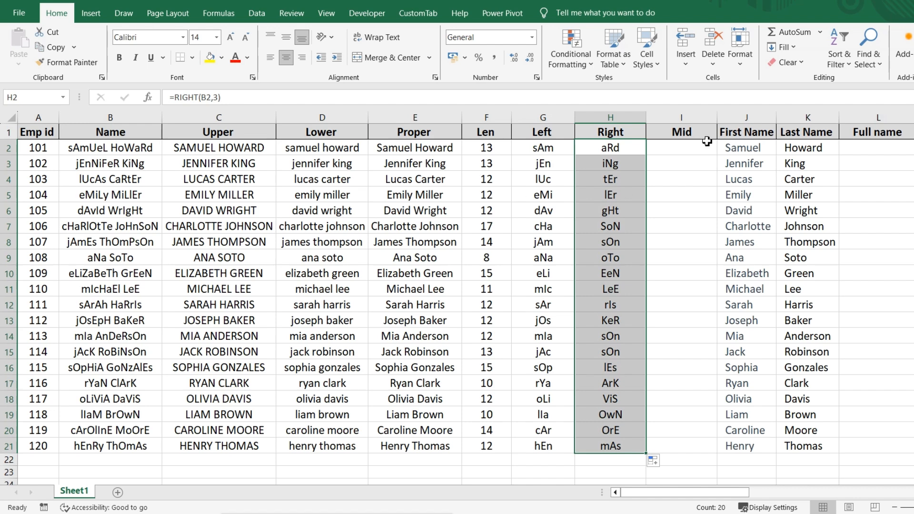
Build the formula =MID(B2,4,3) in cell I2 with the Function Arguments dialog
{"action": "left_click", "coordinate": [694, 148]}
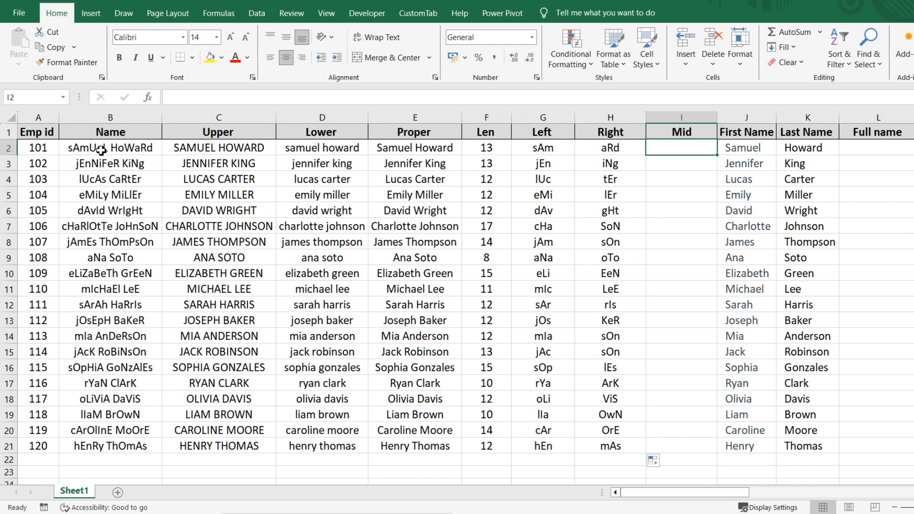
{"action": "type", "text": "=mi"}
{"action": "key", "text": "Tab"}
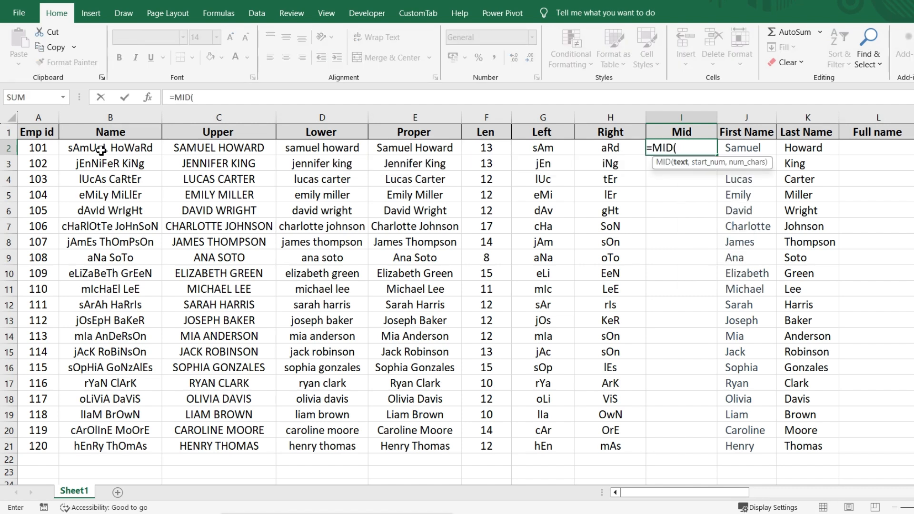
{"action": "left_click", "coordinate": [148, 97]}
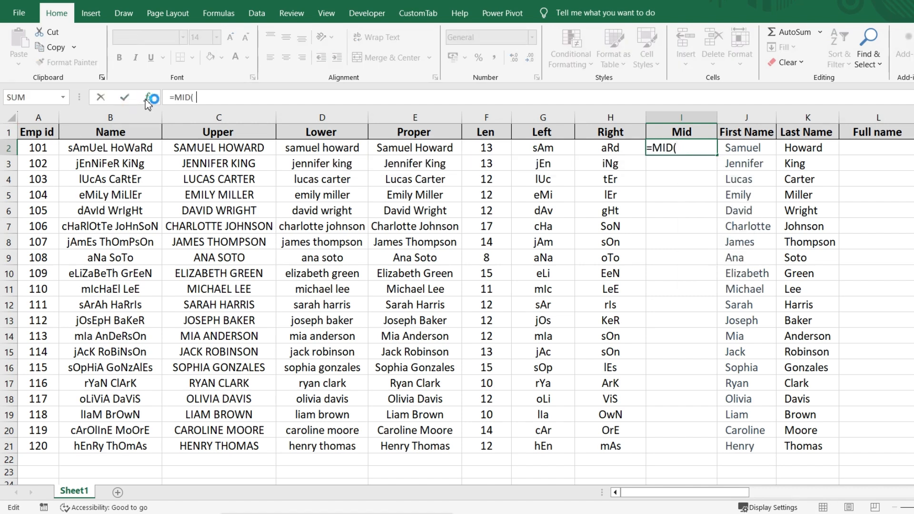
{"action": "left_click_drag", "start_coordinate": [494, 159], "coordinate": [569, 177]}
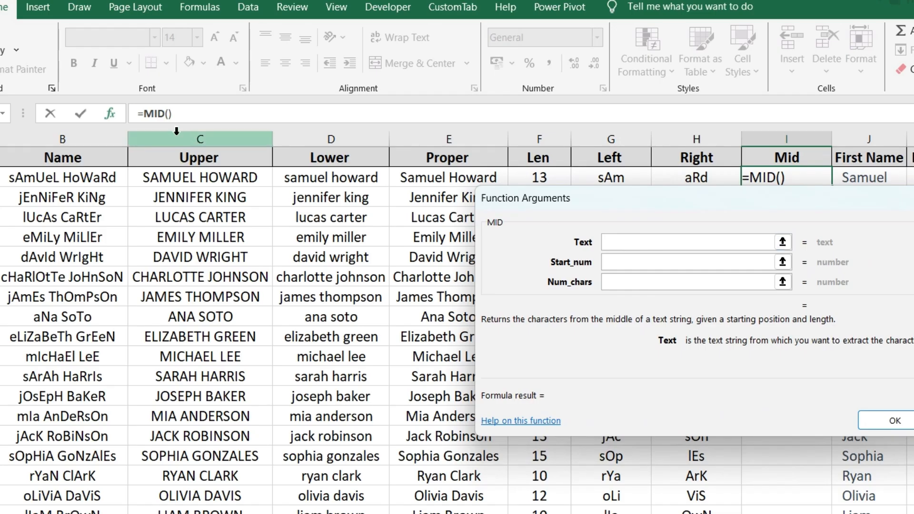
{"action": "left_click", "coordinate": [54, 180]}
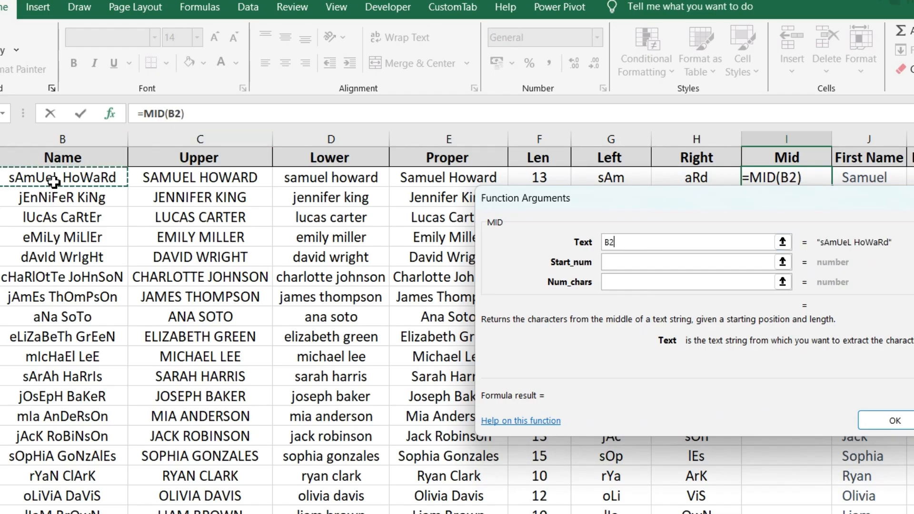
{"action": "left_click", "coordinate": [646, 267]}
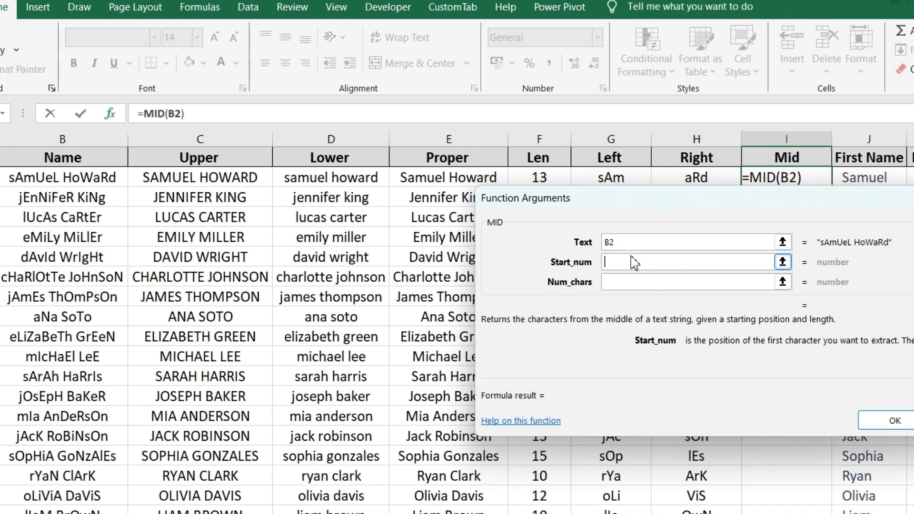
{"action": "type", "text": "4"}
{"action": "left_click", "coordinate": [619, 282]}
{"action": "left_click", "coordinate": [619, 282]}
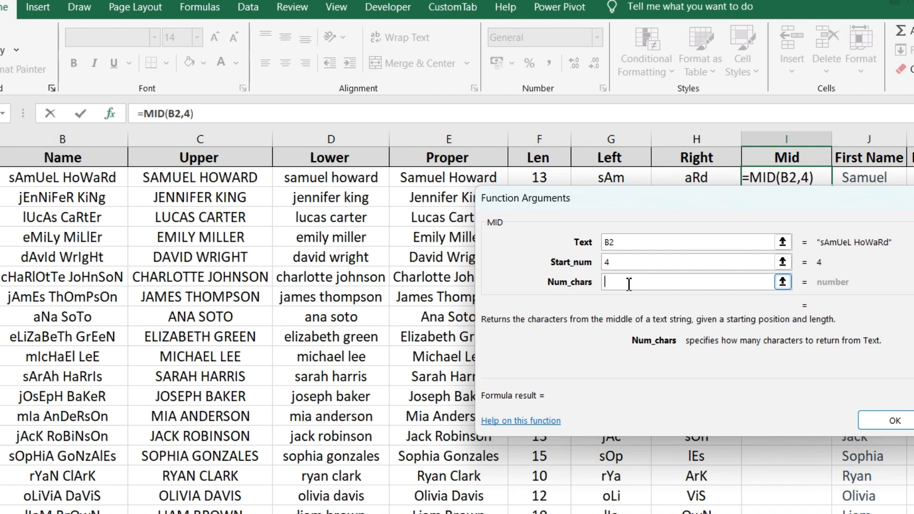
{"action": "type", "text": "3"}
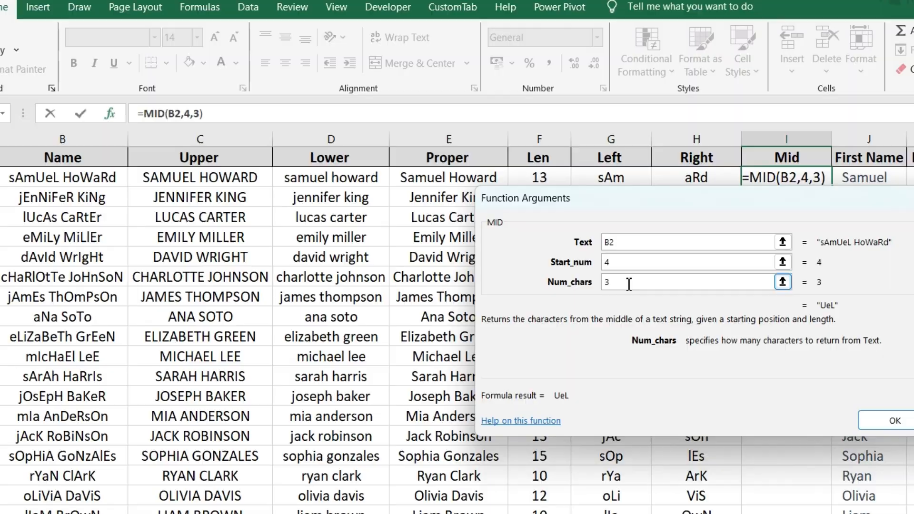
{"action": "key", "text": "Return"}
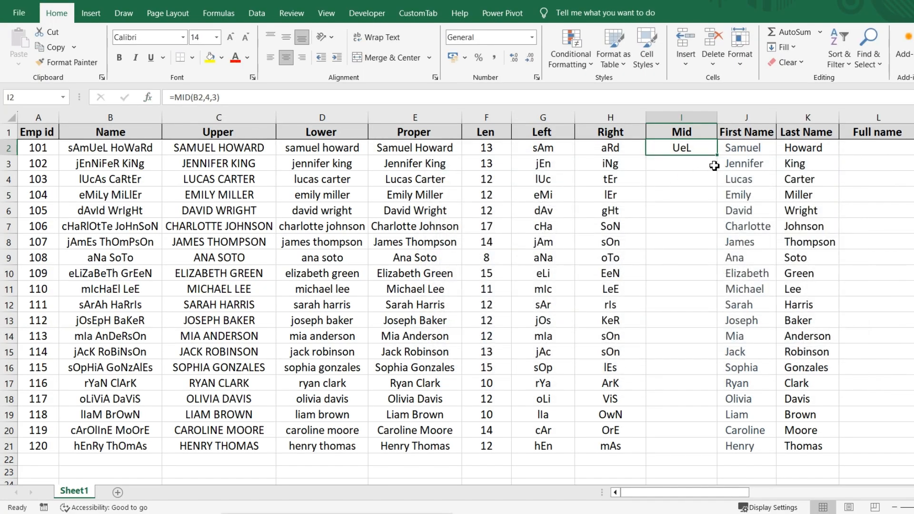
Set the Num_chars argument of the MID formula in cell I2 to 5, testing 4 first, and fill the formula down to row 21
{"action": "left_click", "coordinate": [148, 97]}
{"action": "left_click", "coordinate": [548, 231]}
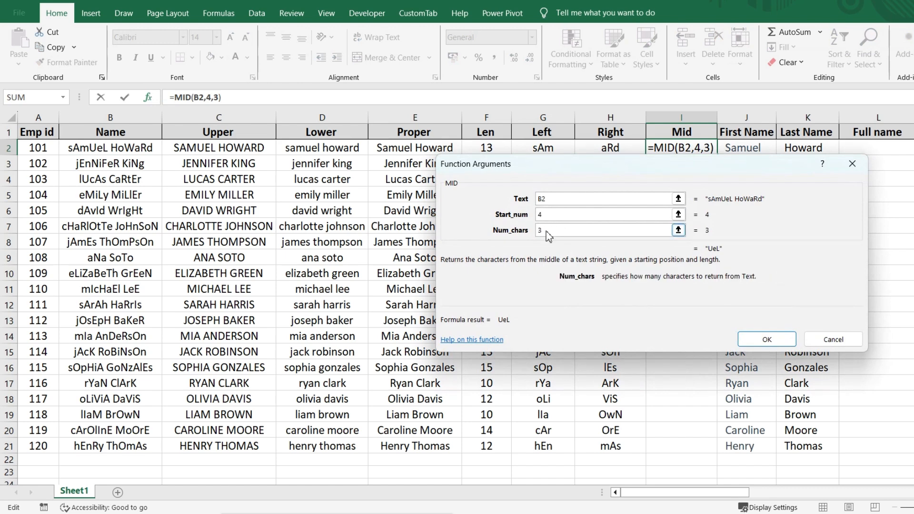
{"action": "key", "text": "BackSpace"}
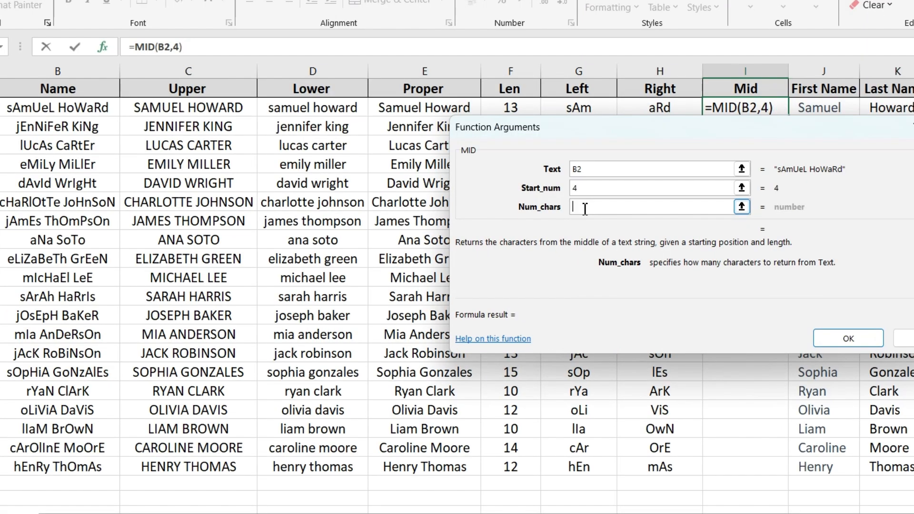
{"action": "type", "text": "4"}
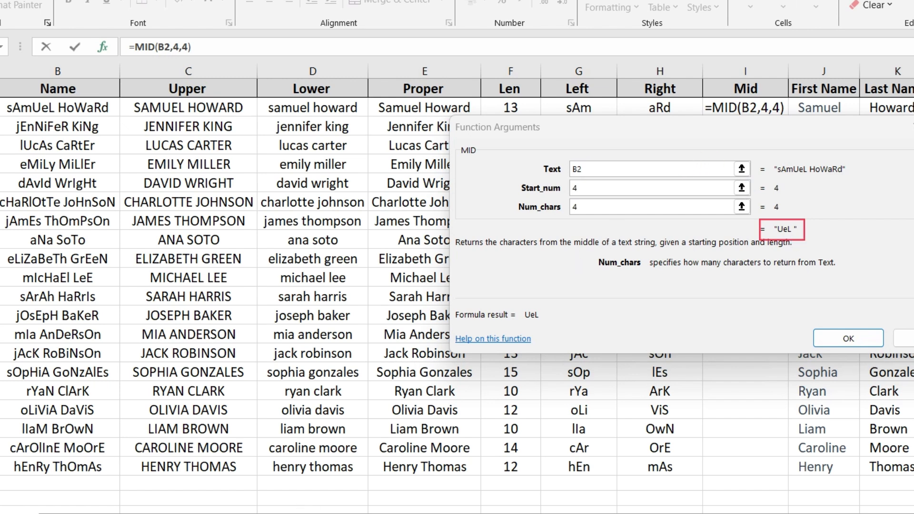
{"action": "left_click", "coordinate": [586, 210]}
{"action": "key", "text": "BackSpace"}
{"action": "type", "text": "5"}
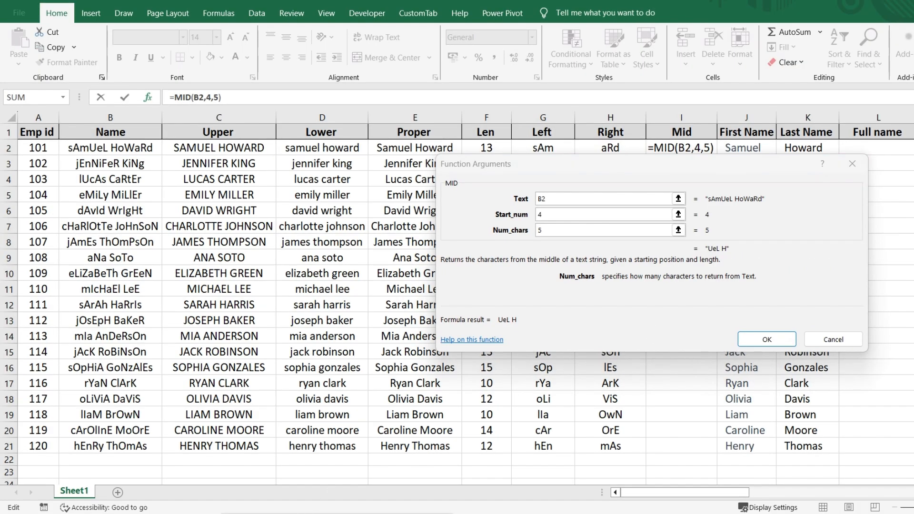
{"action": "left_click", "coordinate": [753, 337]}
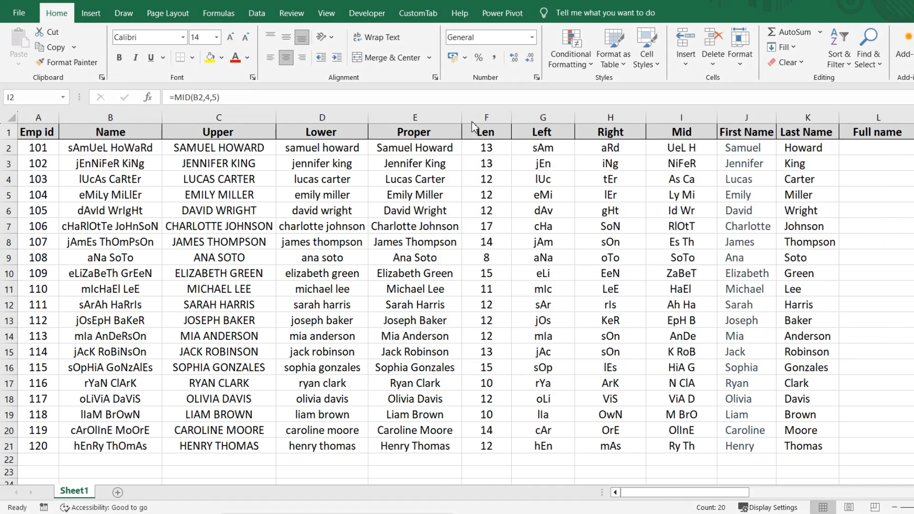
{"action": "mouse_move", "coordinate": [465, 121]}
{"action": "left_mouse_down"}
{"action": "mouse_move", "coordinate": [518, 280]}
{"action": "mouse_move", "coordinate": [695, 463]}
{"action": "mouse_move", "coordinate": [711, 461]}
{"action": "left_mouse_up"}
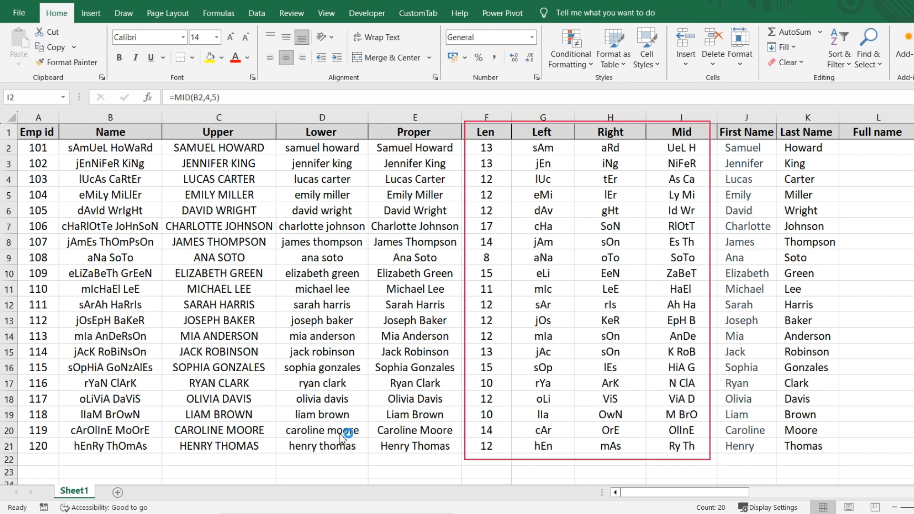
{"action": "key", "text": "Escape"}
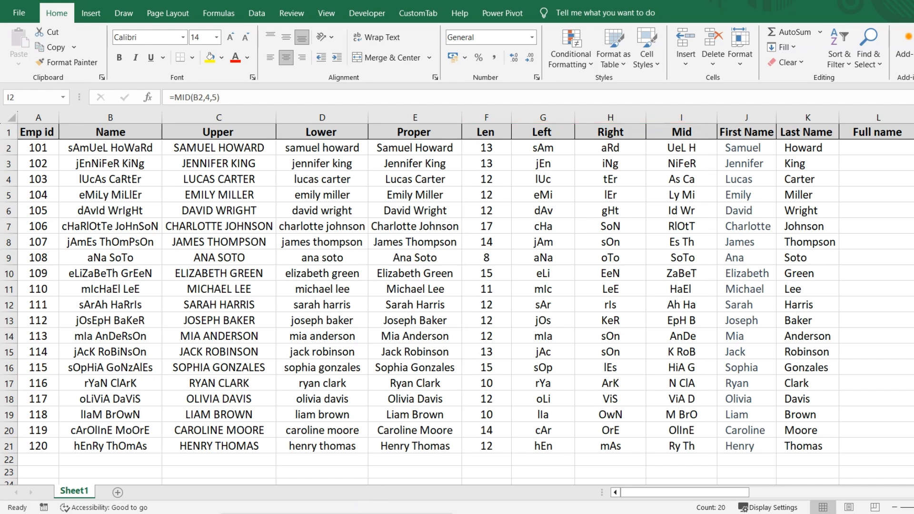
Hide the Upper through Mid columns (C to I)
{"action": "left_click", "coordinate": [223, 116]}
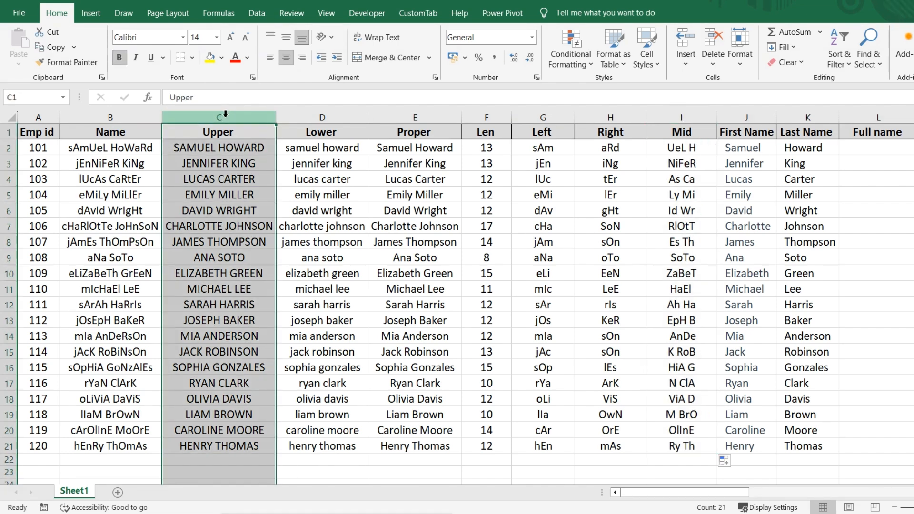
{"action": "left_click_drag", "start_coordinate": [226, 114], "coordinate": [717, 116]}
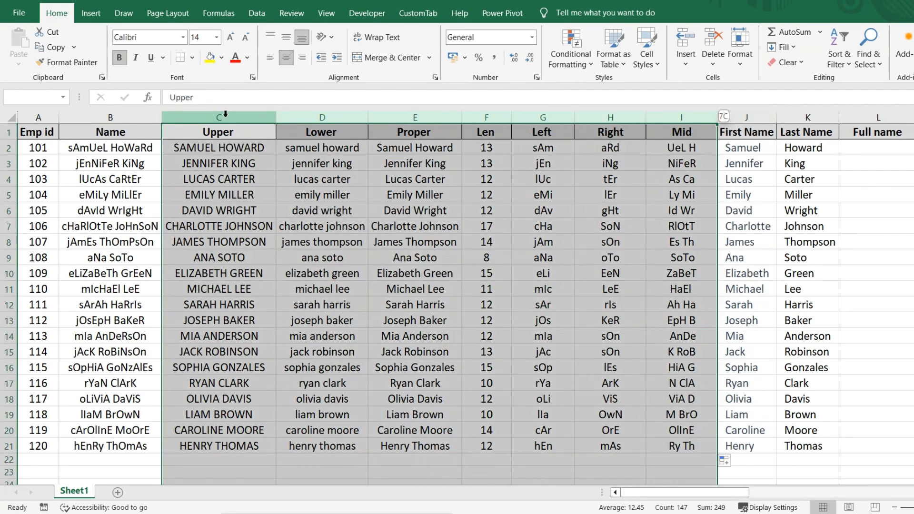
{"action": "right_click", "coordinate": [361, 176]}
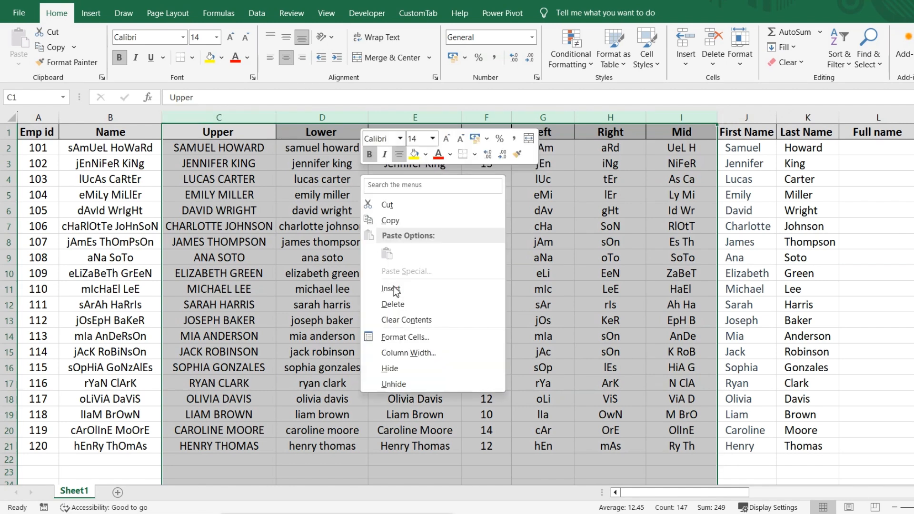
{"action": "left_click", "coordinate": [394, 370]}
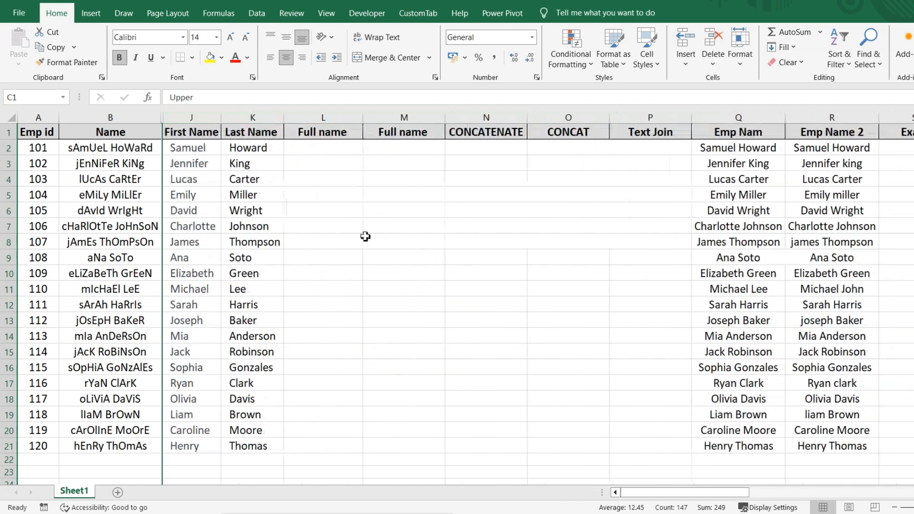
Unhide the columns between Name and First Name (C to I) and undo the unhiding
{"action": "left_click", "coordinate": [207, 164]}
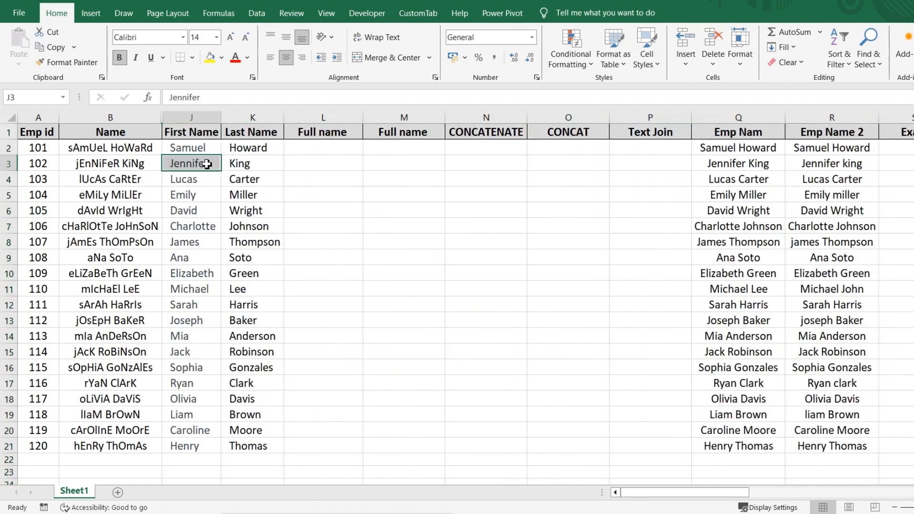
{"action": "left_click", "coordinate": [197, 119]}
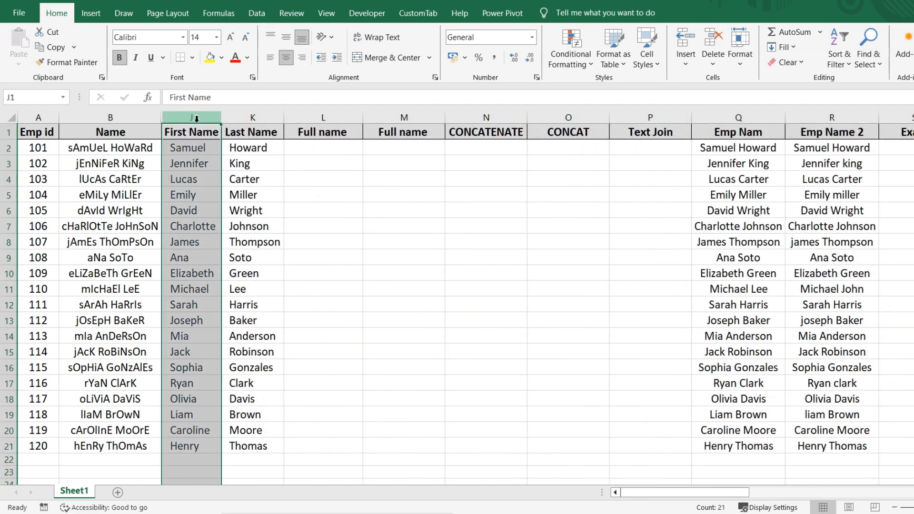
{"action": "key", "text": "Left"}
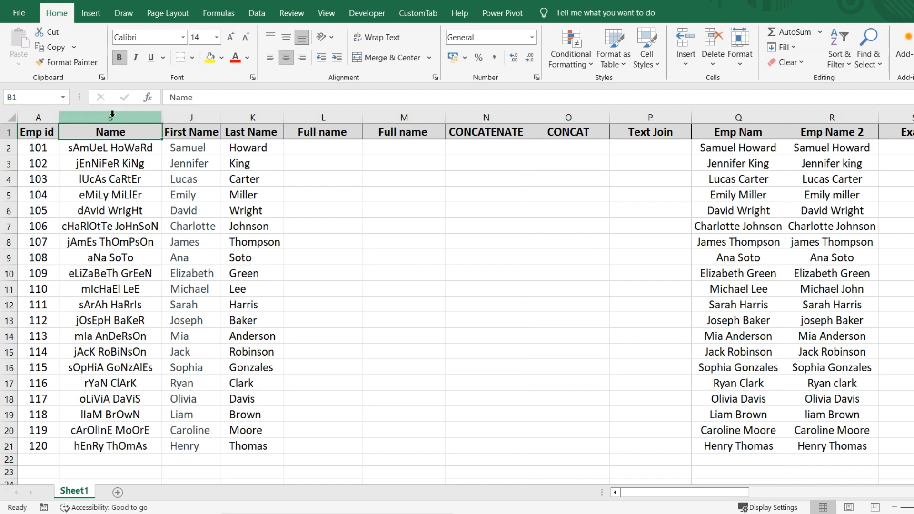
{"action": "left_click", "coordinate": [113, 117]}
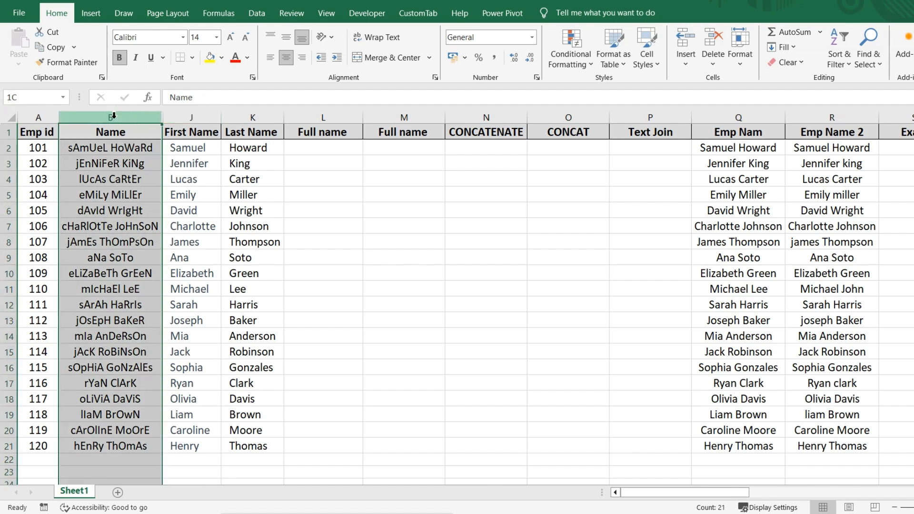
{"action": "left_click", "coordinate": [190, 117], "text": "shift"}
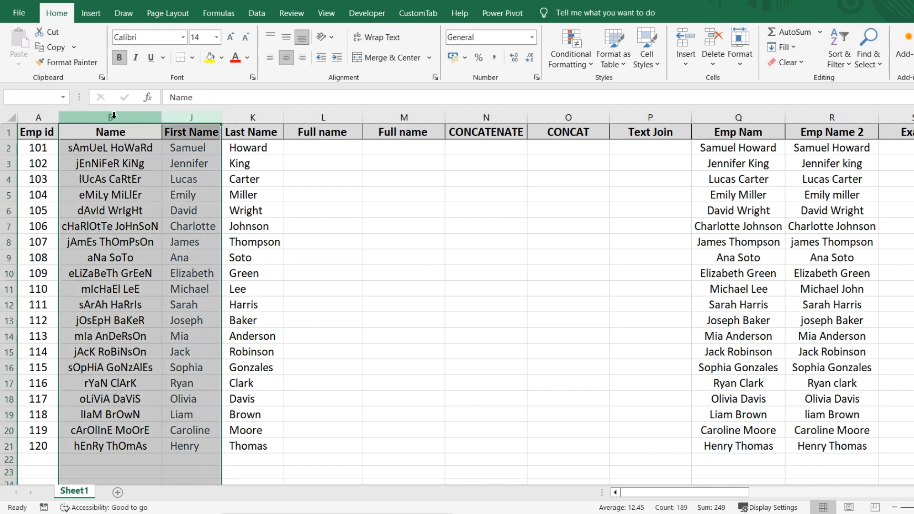
{"action": "right_click", "coordinate": [151, 164]}
{"action": "left_click", "coordinate": [184, 373]}
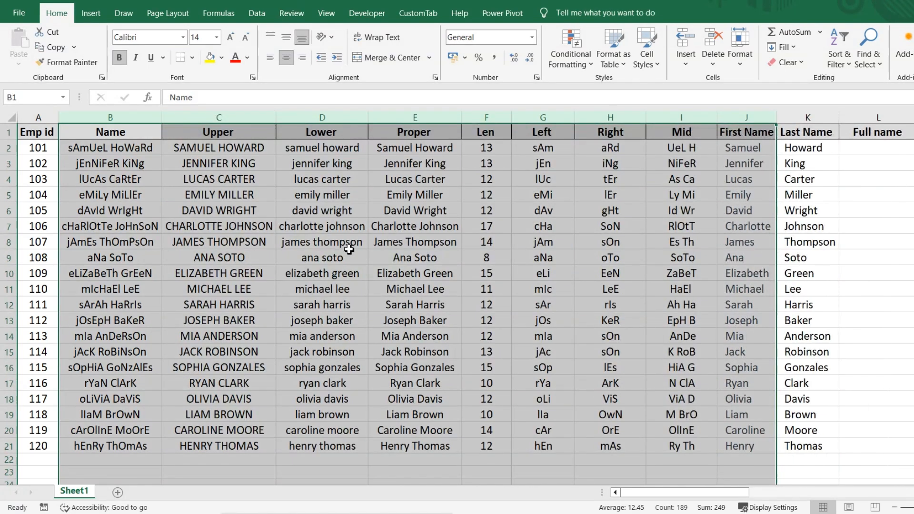
{"action": "key", "text": "ctrl+z"}
{"action": "left_click", "coordinate": [303, 196]}
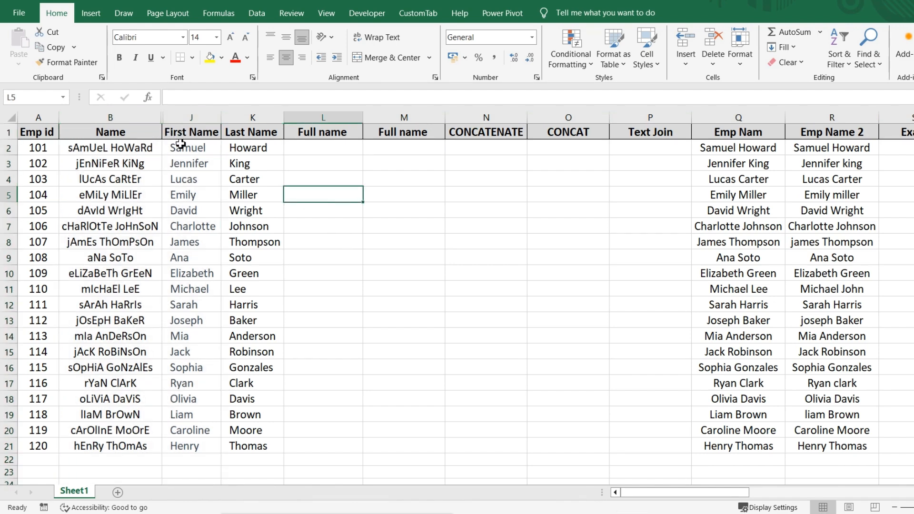
Enter the formula =J2&K2 in cell L2 to join the first and last name
{"action": "left_click", "coordinate": [325, 146]}
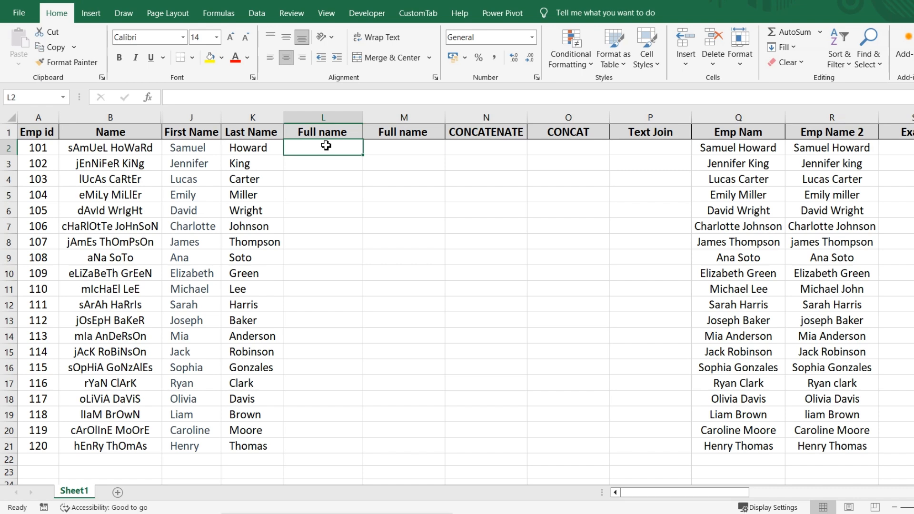
{"action": "left_click", "coordinate": [190, 117]}
{"action": "left_click", "coordinate": [246, 118]}
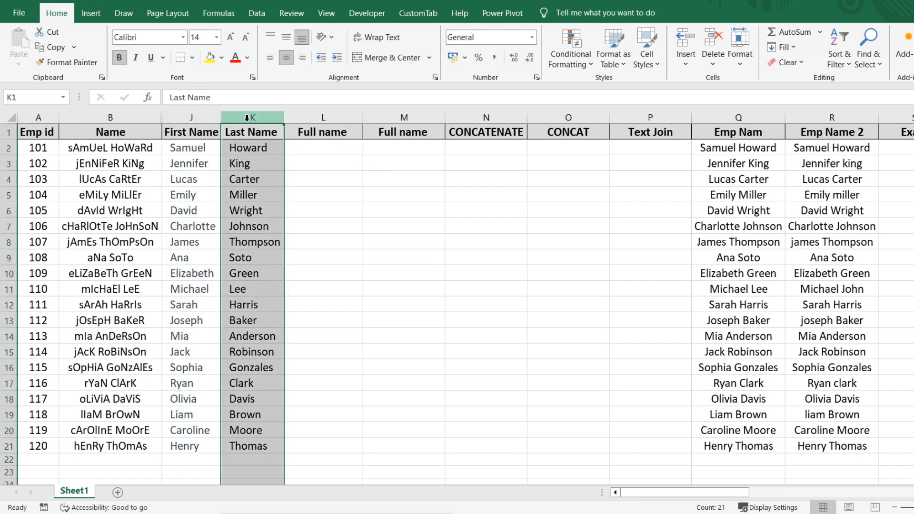
{"action": "left_click", "coordinate": [329, 150]}
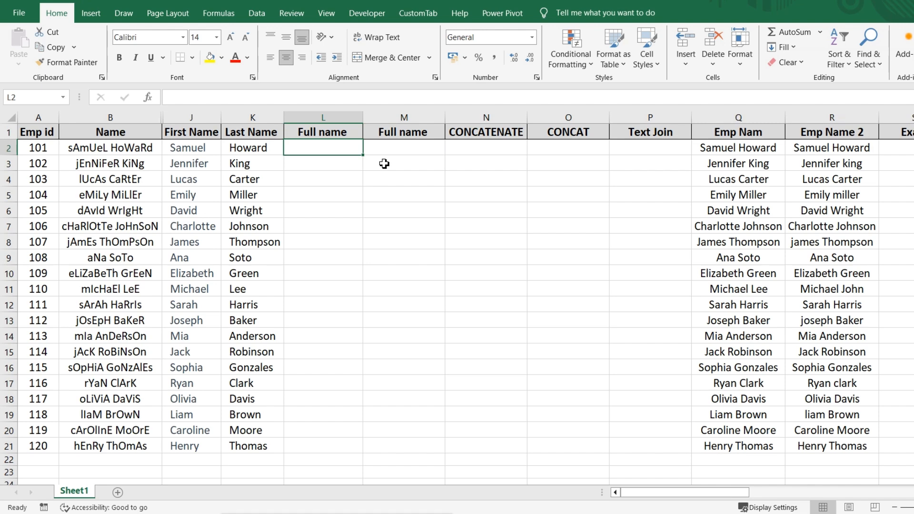
{"action": "type", "text": "="}
{"action": "key", "text": "Left"}
{"action": "key", "text": "Left"}
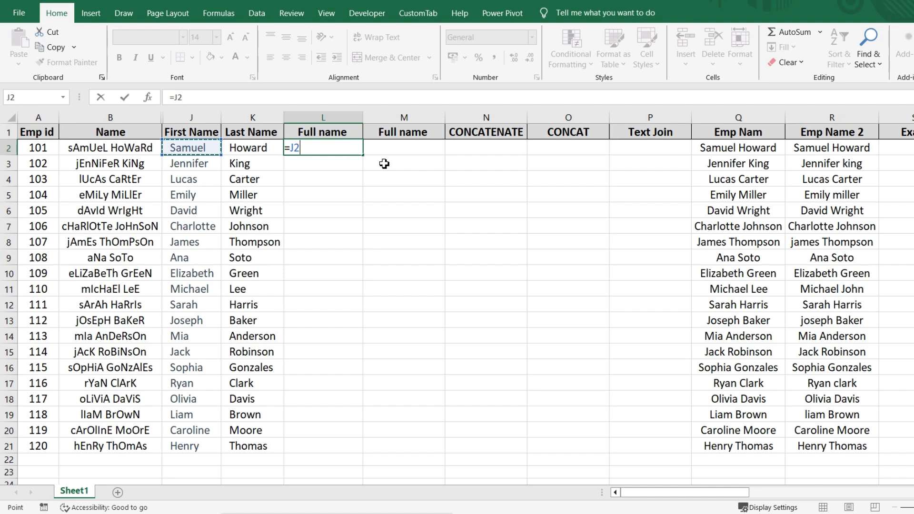
{"action": "type", "text": "&"}
{"action": "left_click", "coordinate": [232, 148]}
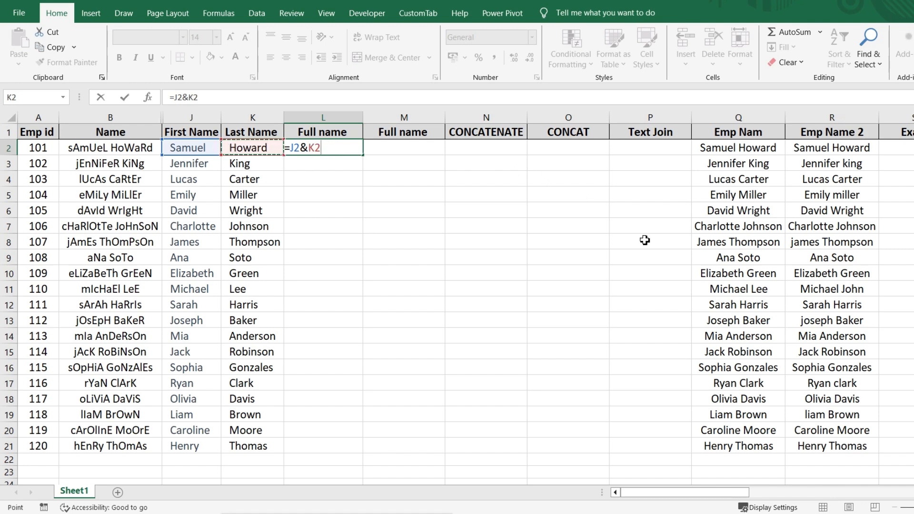
{"action": "key", "text": "Return"}
{"action": "key", "text": "Up"}
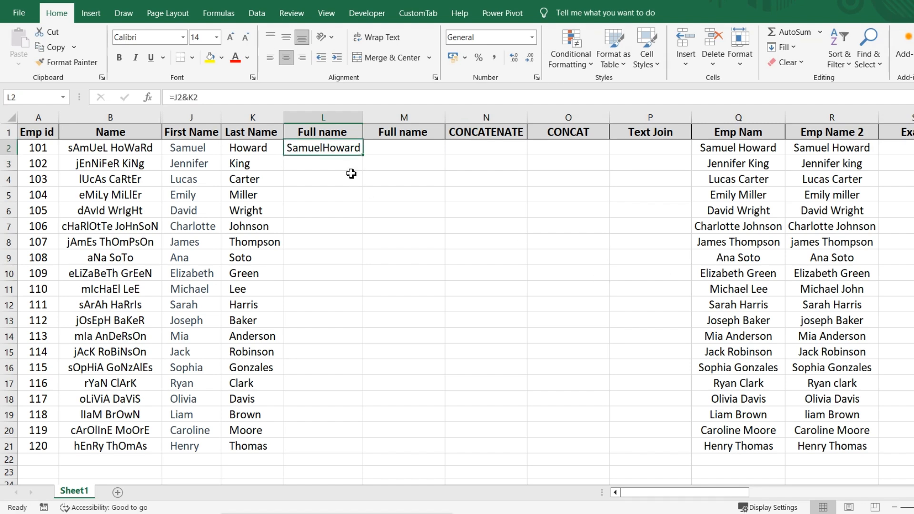
Fill the joined-name formula from L2 down to row 21 and widen column L to fit the names
{"action": "left_click", "coordinate": [393, 150]}
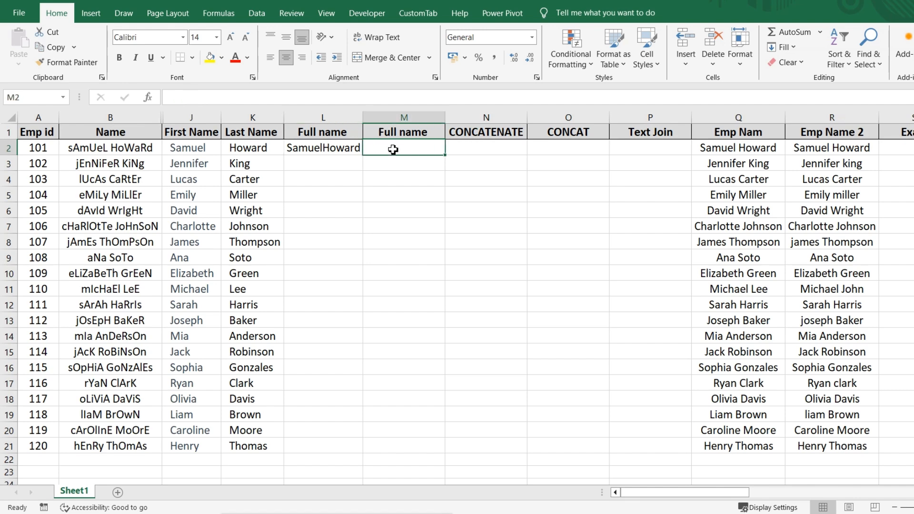
{"action": "left_click", "coordinate": [323, 145]}
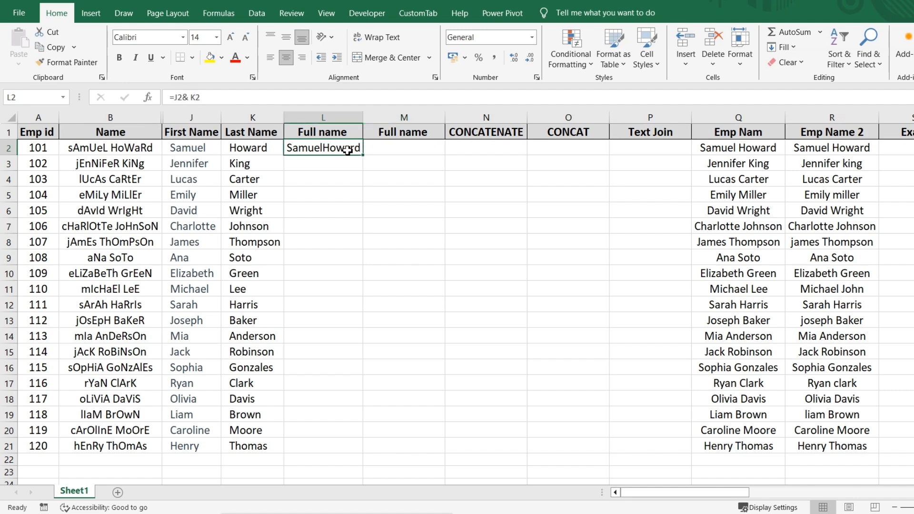
{"action": "double_click", "coordinate": [362, 157]}
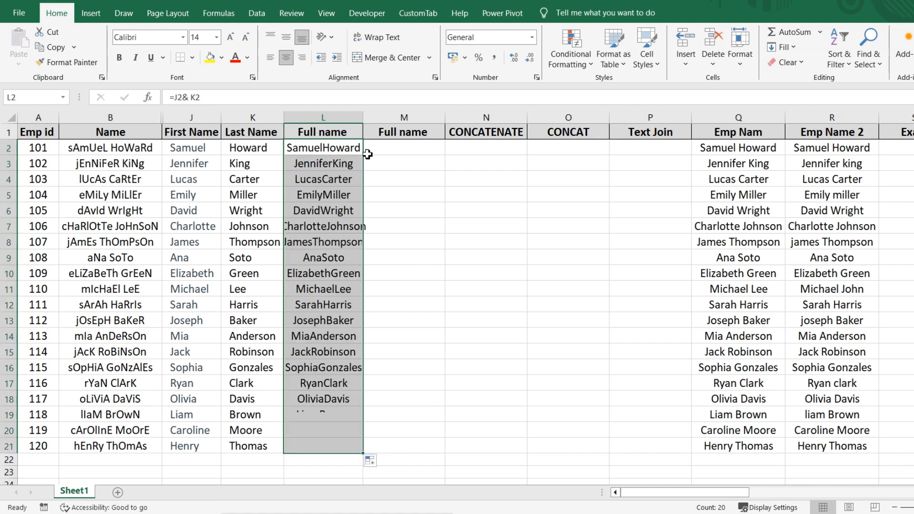
{"action": "left_click_drag", "start_coordinate": [368, 122], "coordinate": [375, 123]}
Enter the formula =J2&" "&K2 in cell M2 to join the first and last name with a space
{"action": "left_click", "coordinate": [401, 147]}
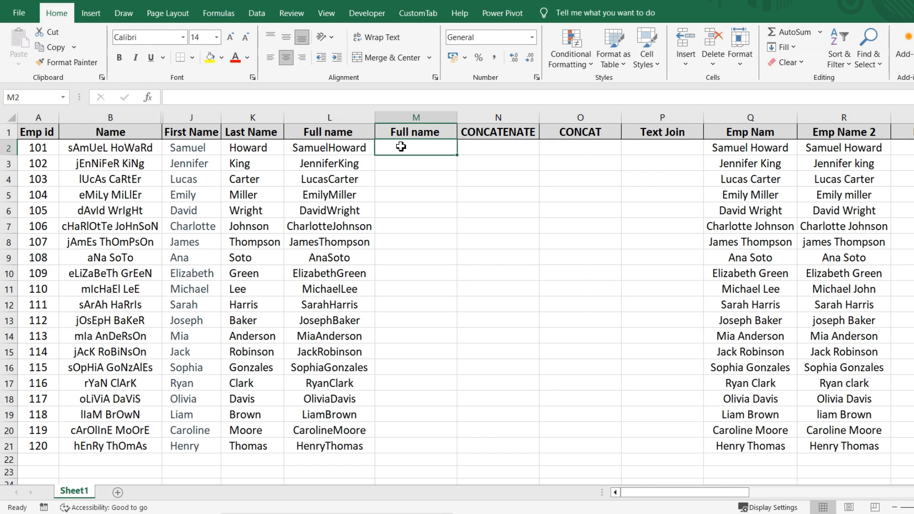
{"action": "type", "text": "="}
{"action": "left_click", "coordinate": [189, 147]}
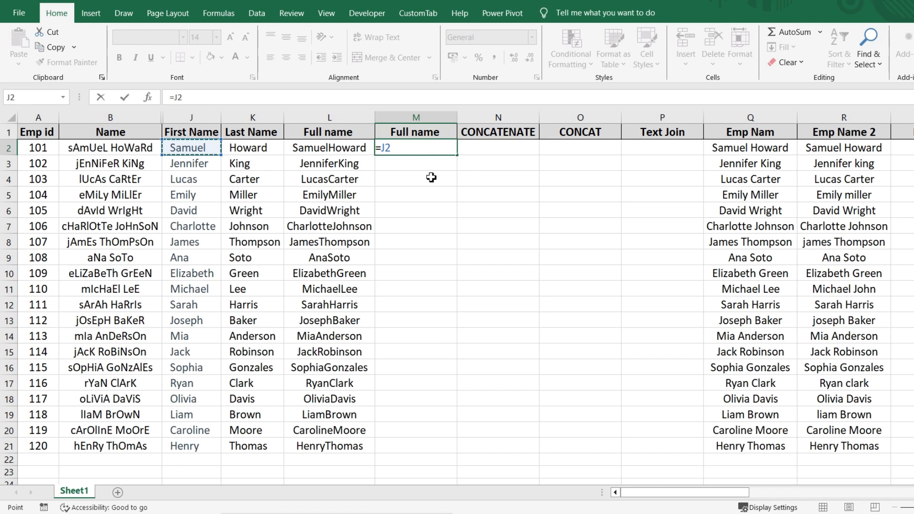
{"action": "type", "text": "&"}
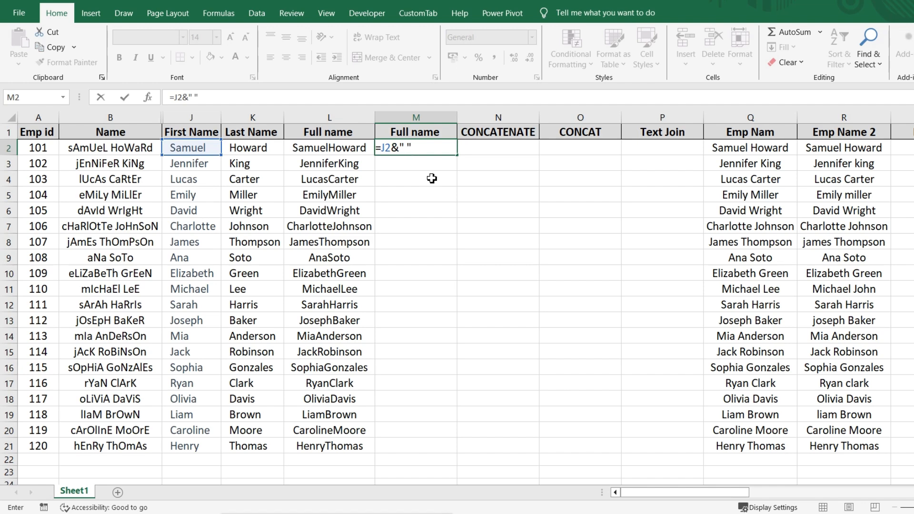
{"action": "type", "text": "\" \"&"}
{"action": "left_click", "coordinate": [246, 148]}
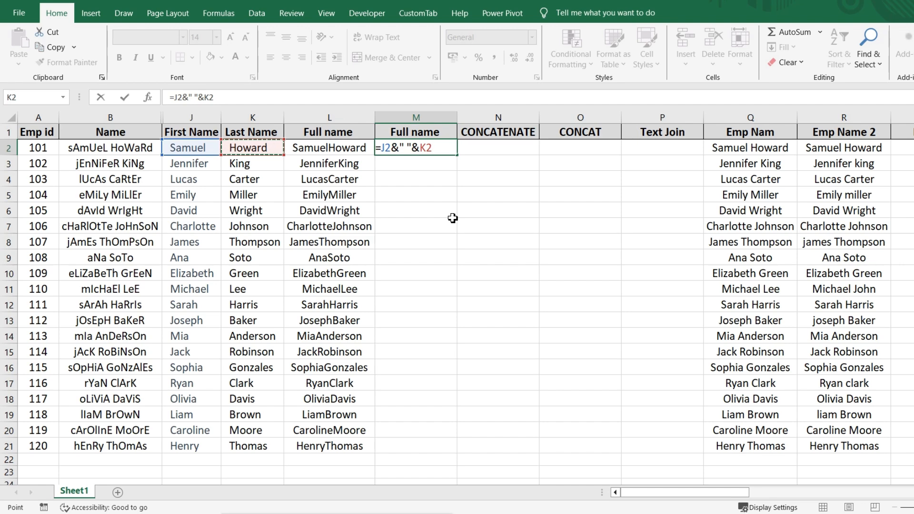
{"action": "key", "text": "Return"}
{"action": "key", "text": "Up"}
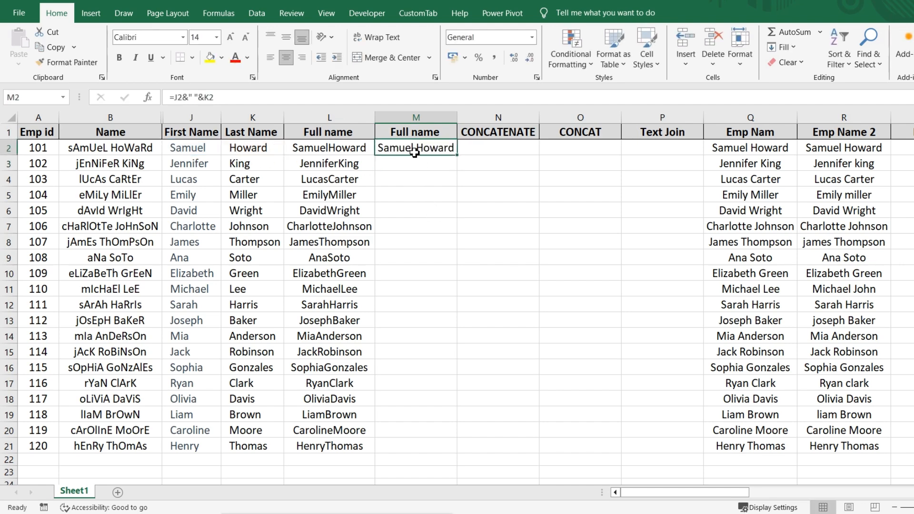
Fill the M2 formula down to row 21 and autofit the width of column M
{"action": "double_click", "coordinate": [458, 159]}
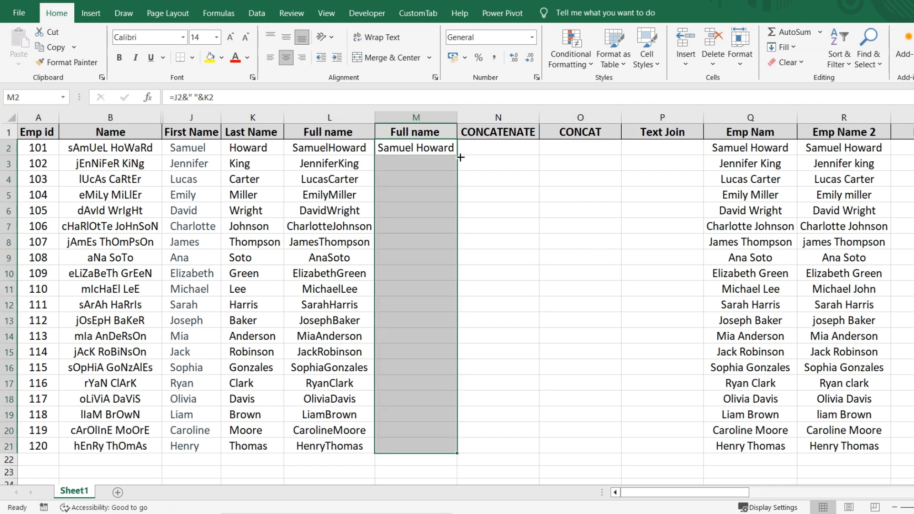
{"action": "double_click", "coordinate": [457, 117]}
Enter the formula =CONCATENATE(J2," ",K2) in cell N2
{"action": "left_click", "coordinate": [507, 148]}
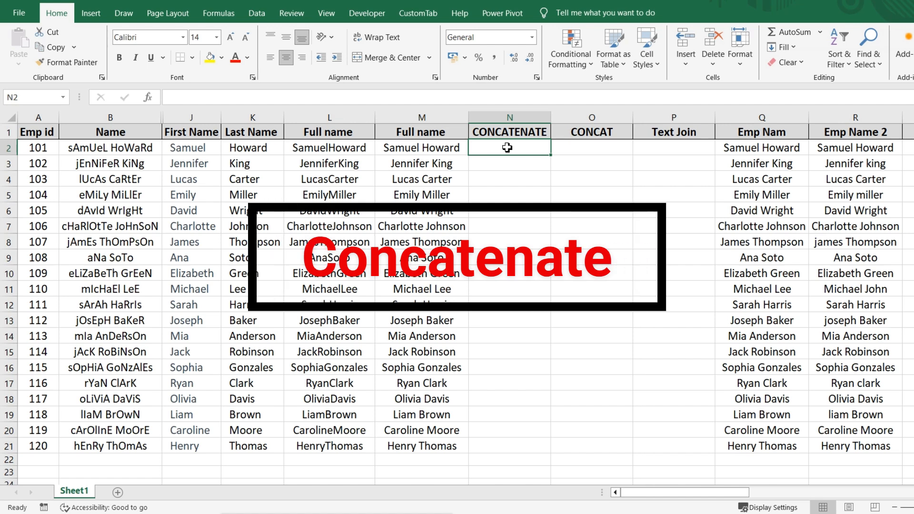
{"action": "type", "text": "=conac"}
{"action": "key", "text": "BackSpace"}
{"action": "key", "text": "BackSpace"}
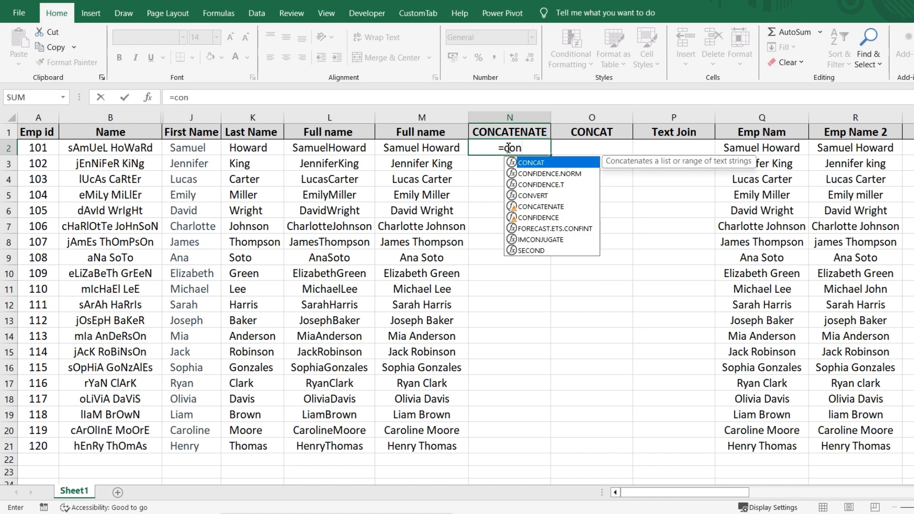
{"action": "double_click", "coordinate": [560, 207]}
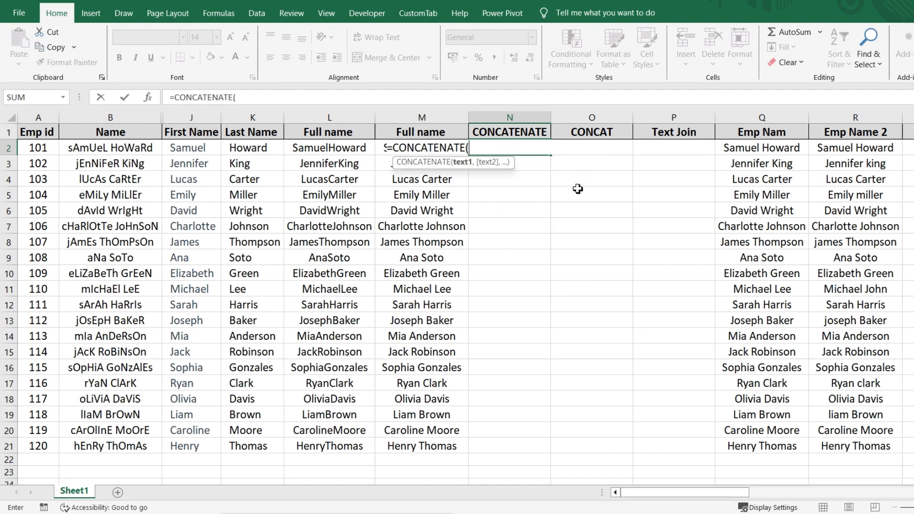
{"action": "left_click", "coordinate": [180, 149]}
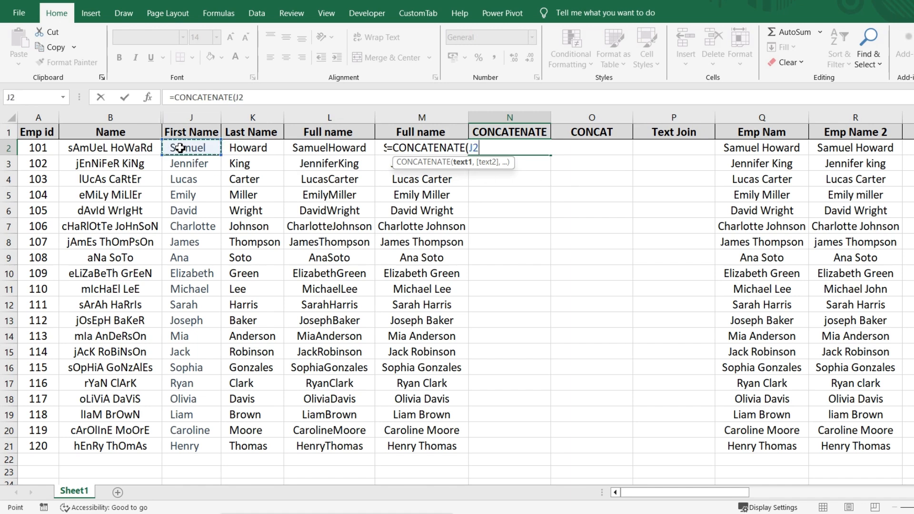
{"action": "type", "text": ",\" \""}
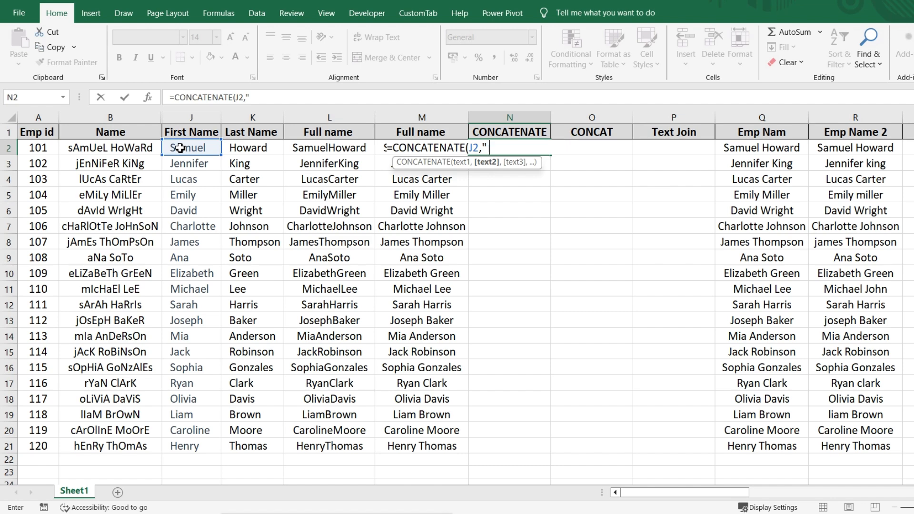
{"action": "type", "text": ","}
{"action": "left_click", "coordinate": [257, 147]}
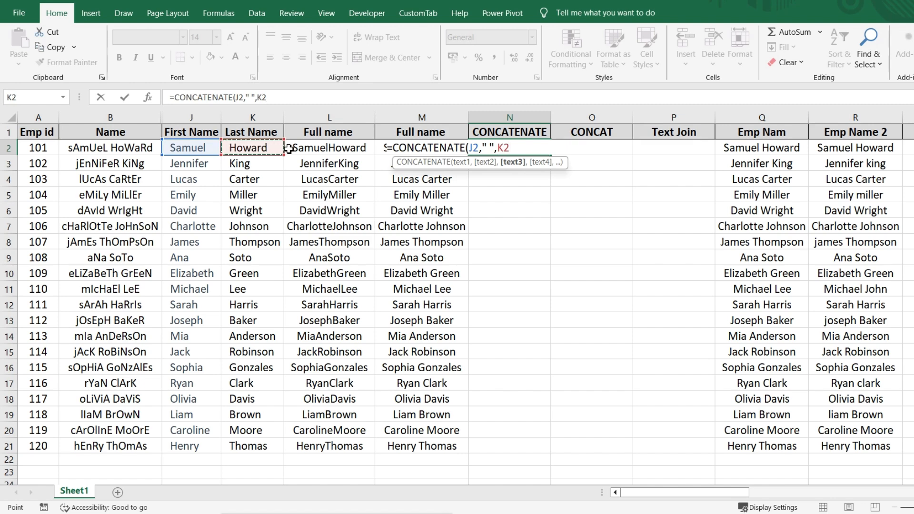
{"action": "type", "text": ")"}
{"action": "key", "text": "Return"}
{"action": "key", "text": "Up"}
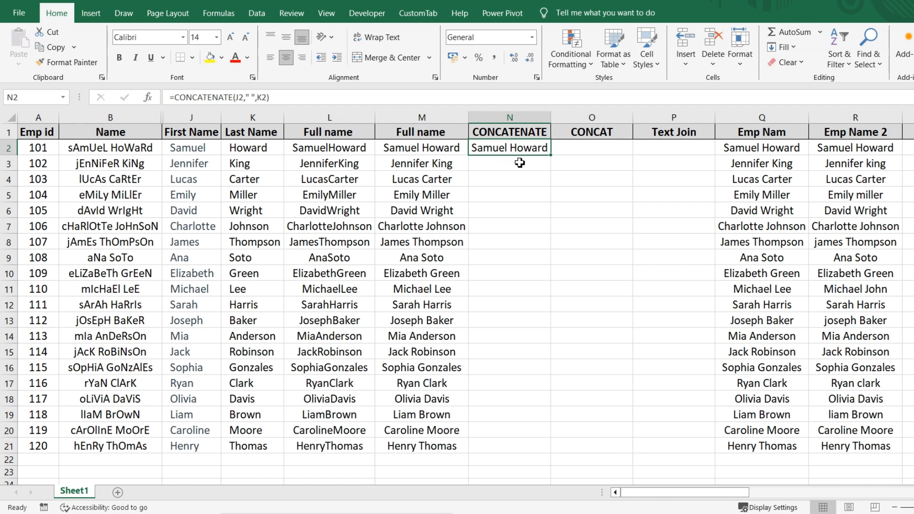
Review the description of the CONCATENATE arguments for cell N2 in the Function Arguments dialog and close it
{"action": "left_click", "coordinate": [149, 99]}
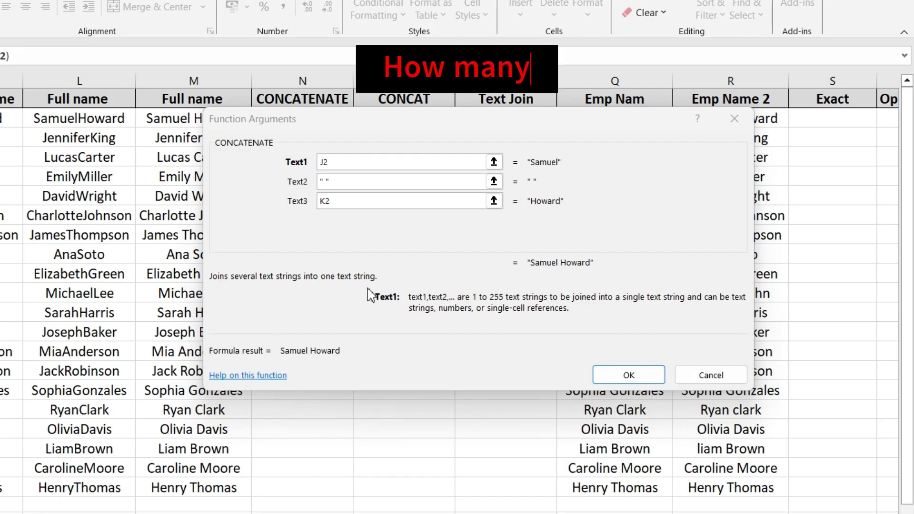
{"action": "mouse_move", "coordinate": [366, 288]}
{"action": "left_mouse_down"}
{"action": "mouse_move", "coordinate": [499, 335]}
{"action": "mouse_move", "coordinate": [753, 332]}
{"action": "left_mouse_up"}
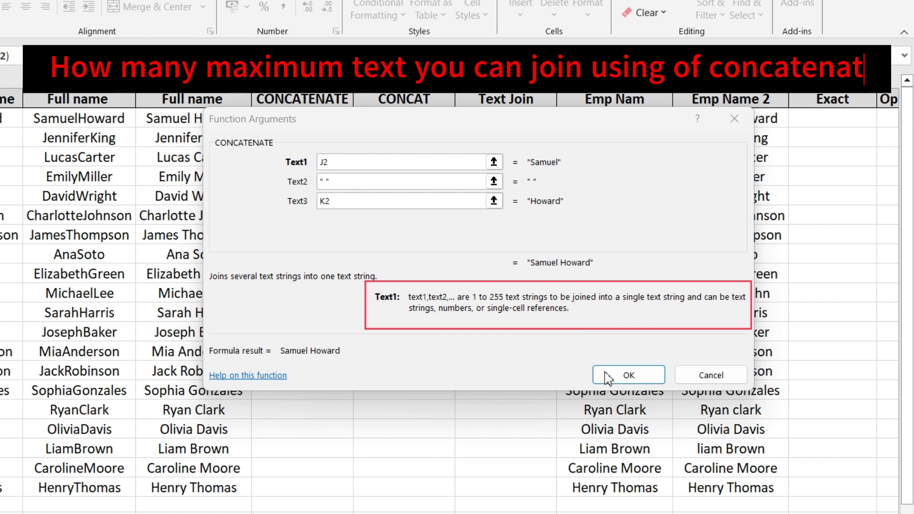
{"action": "left_click", "coordinate": [608, 376]}
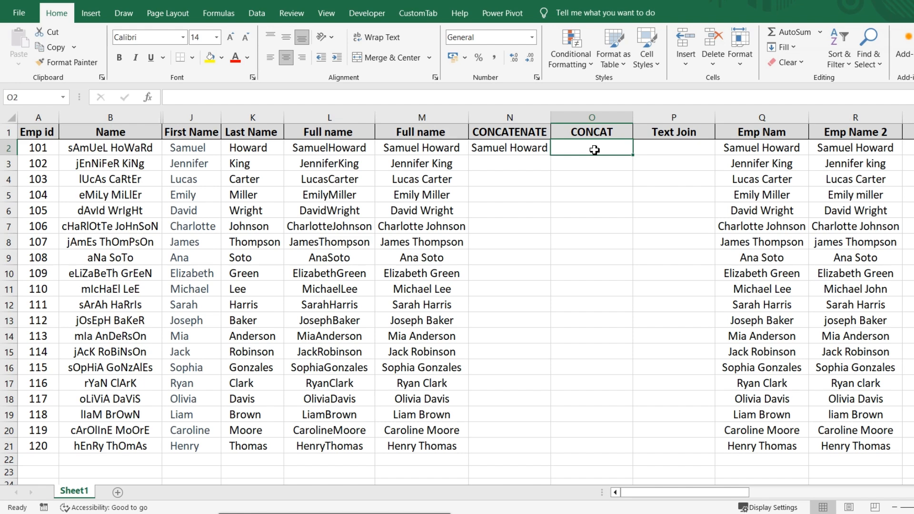
{"action": "left_click", "coordinate": [507, 117]}
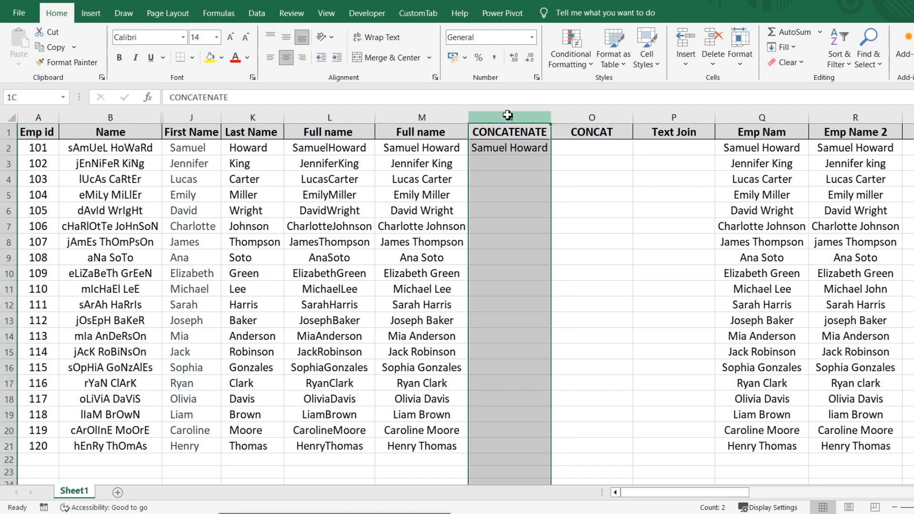
{"action": "left_click", "coordinate": [580, 154]}
{"action": "left_click", "coordinate": [601, 120]}
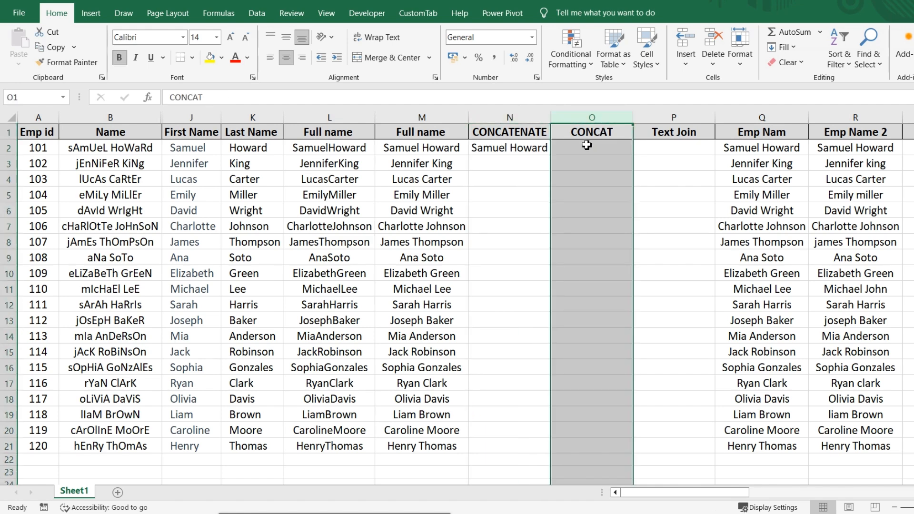
Enter the formula =CONCAT(J2," ",K2) in cell O2 to join the first and last name with a space
{"action": "left_click", "coordinate": [587, 145]}
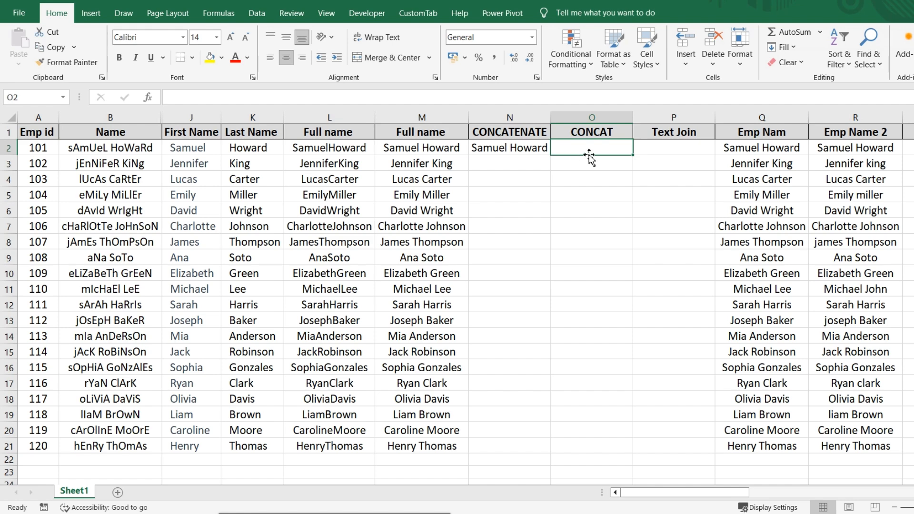
{"action": "type", "text": "="}
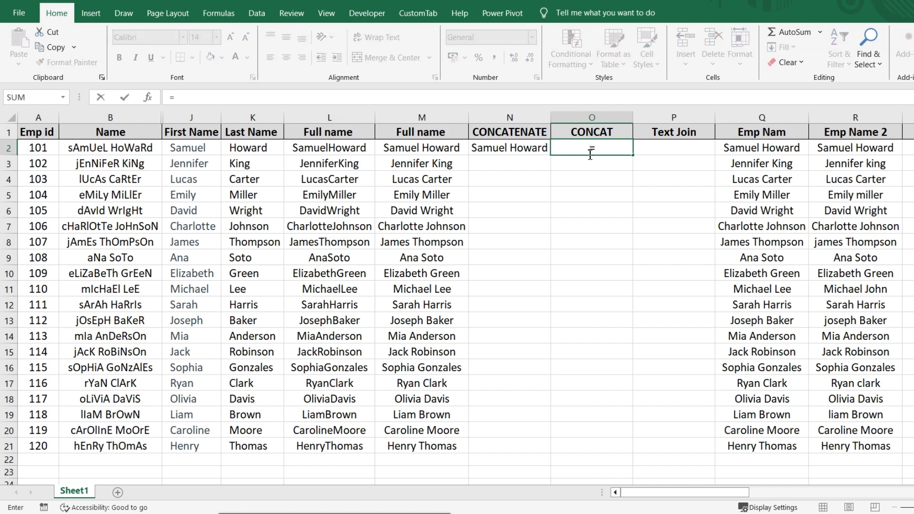
{"action": "type", "text": "concat"}
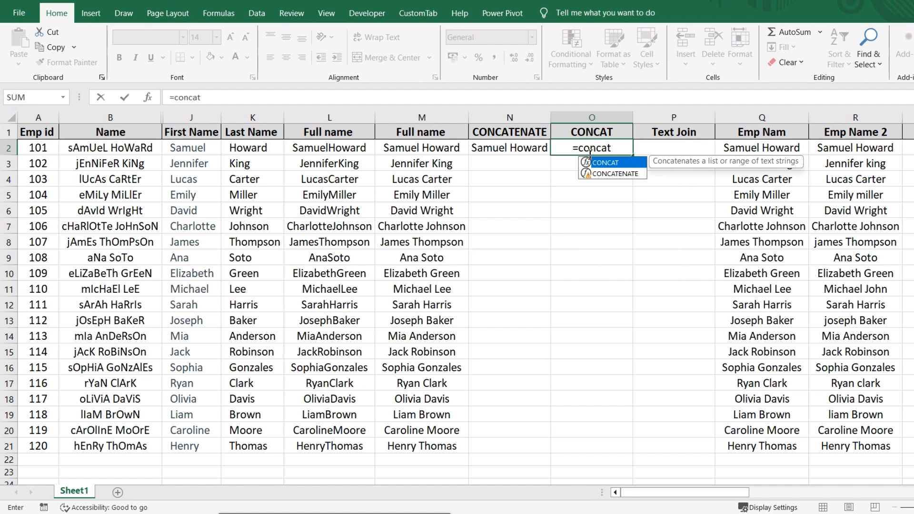
{"action": "type", "text": "("}
{"action": "key", "text": "Left"}
{"action": "key", "text": "Left"}
{"action": "key", "text": "Left"}
{"action": "key", "text": "Left"}
{"action": "key", "text": "Left"}
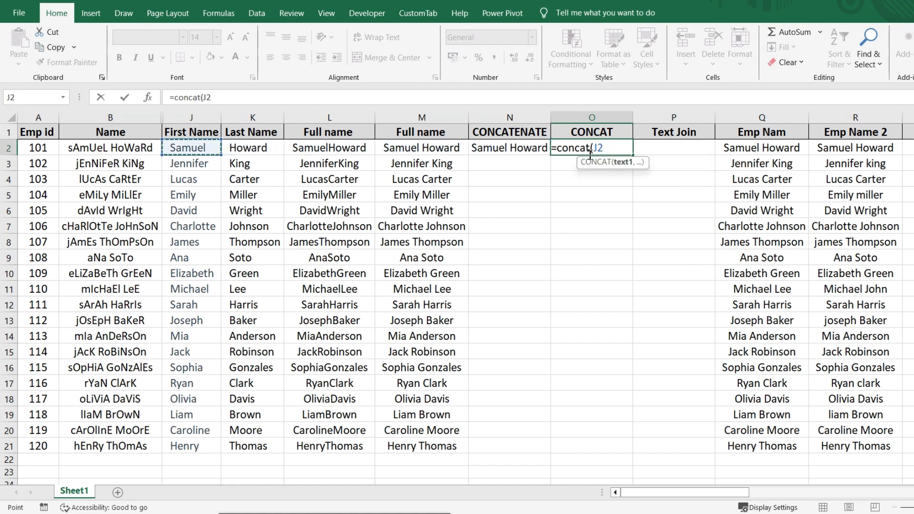
{"action": "type", "text": ",\" \","}
{"action": "left_click", "coordinate": [256, 149]}
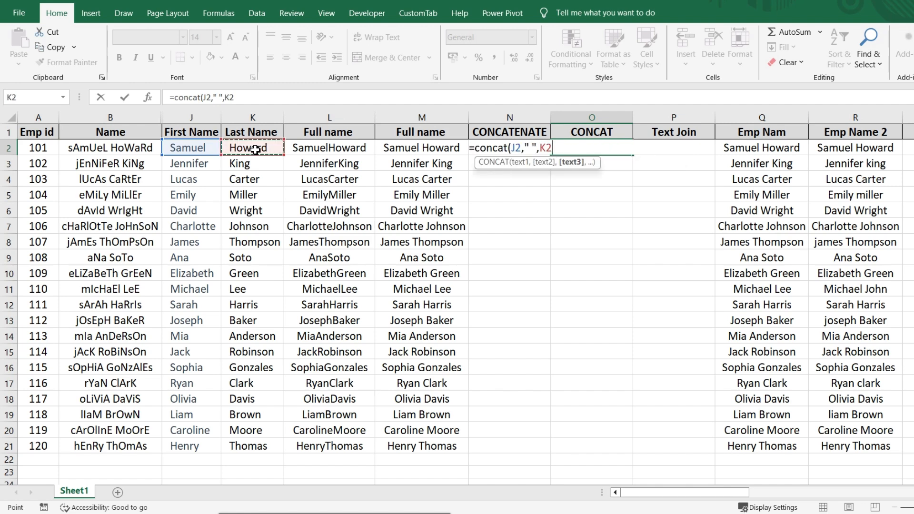
{"action": "type", "text": ")"}
{"action": "key", "text": "Return"}
{"action": "key", "text": "Up"}
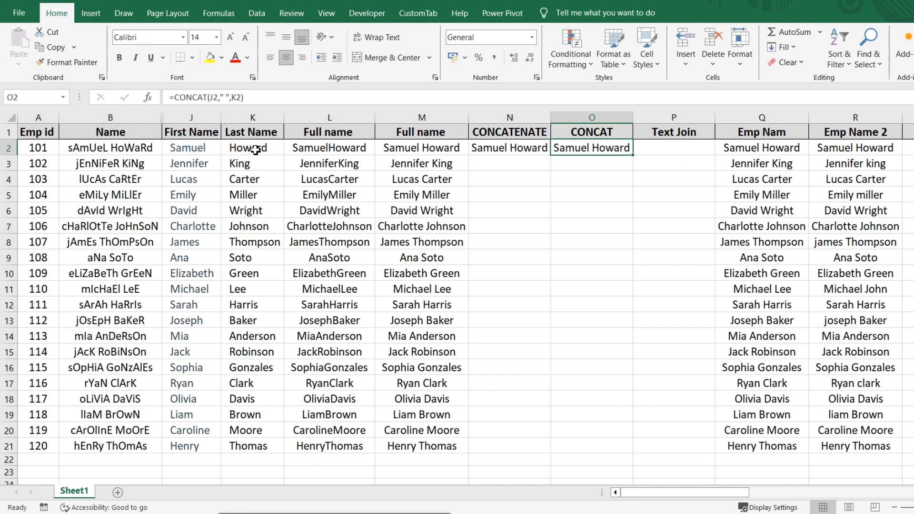
Compare the argument descriptions of CONCATENATE in N2 and CONCAT in O2 in the Function Arguments dialog, leaving both formulas as they are
{"action": "left_click", "coordinate": [521, 153]}
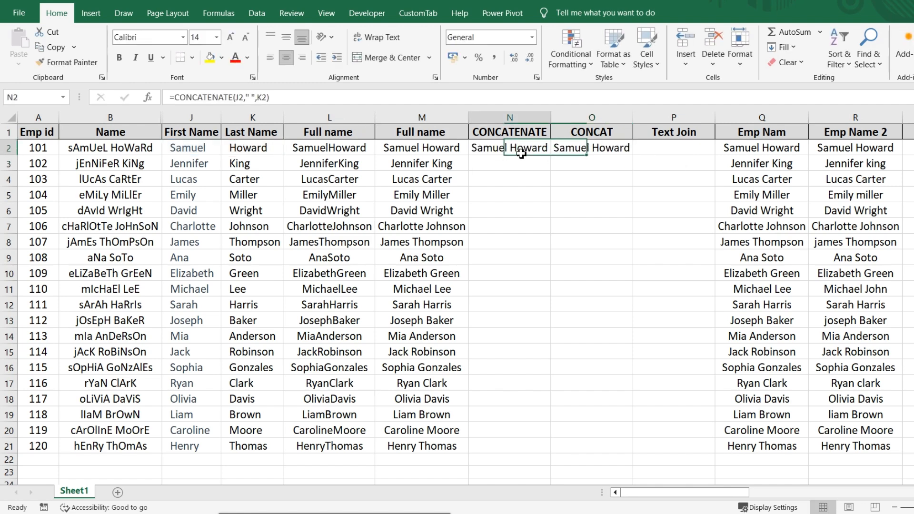
{"action": "left_click", "coordinate": [554, 156]}
{"action": "left_click", "coordinate": [524, 147]}
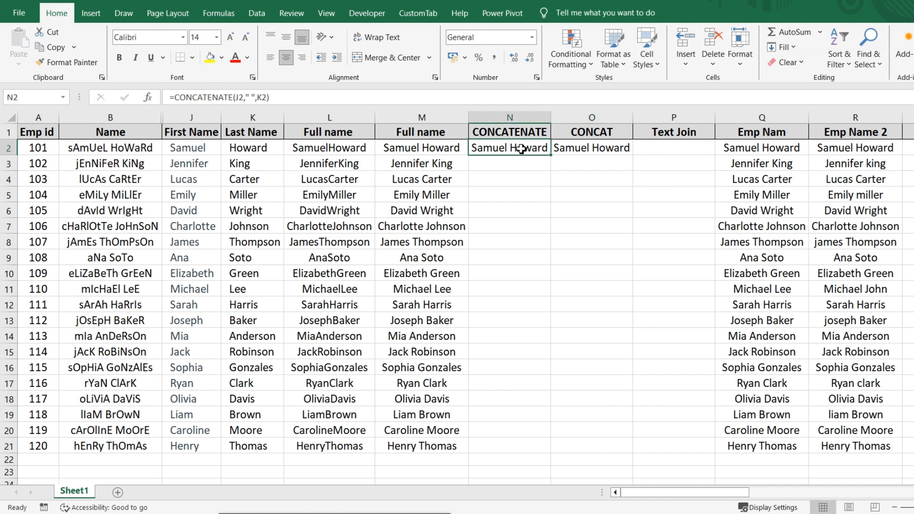
{"action": "left_click", "coordinate": [584, 151]}
{"action": "left_click", "coordinate": [148, 98]}
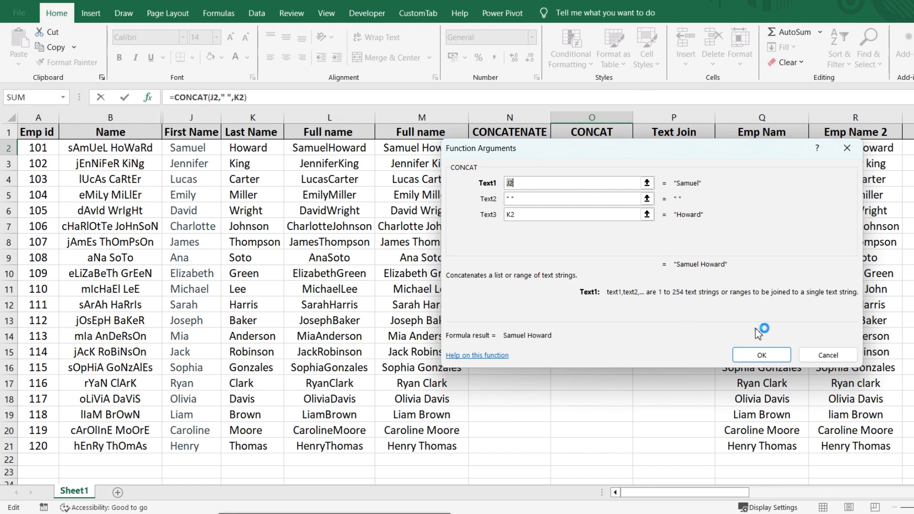
{"action": "left_click", "coordinate": [838, 356]}
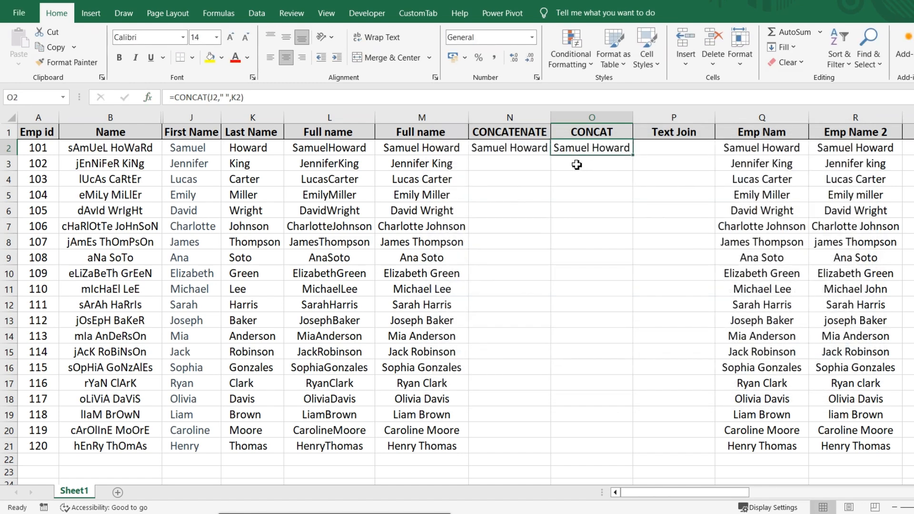
{"action": "left_click", "coordinate": [492, 147]}
{"action": "left_click", "coordinate": [148, 97]}
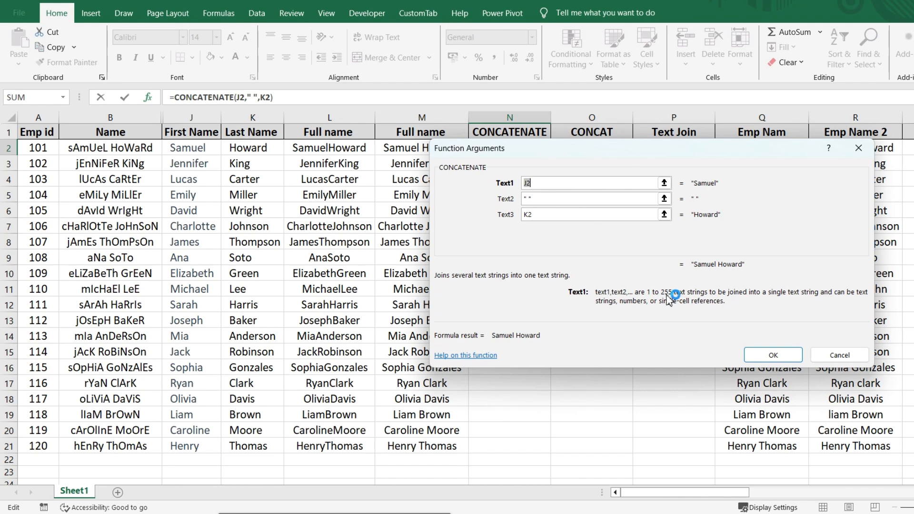
{"action": "left_click", "coordinate": [840, 355]}
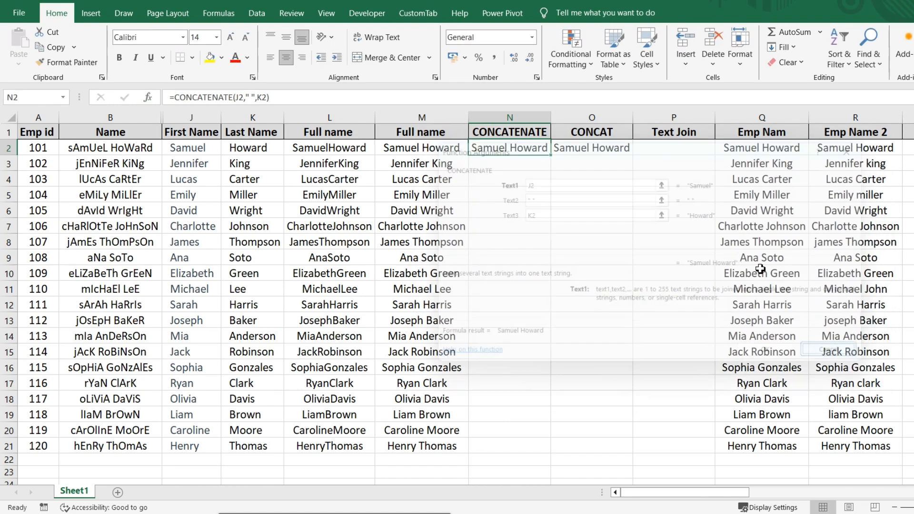
{"action": "left_click", "coordinate": [579, 151]}
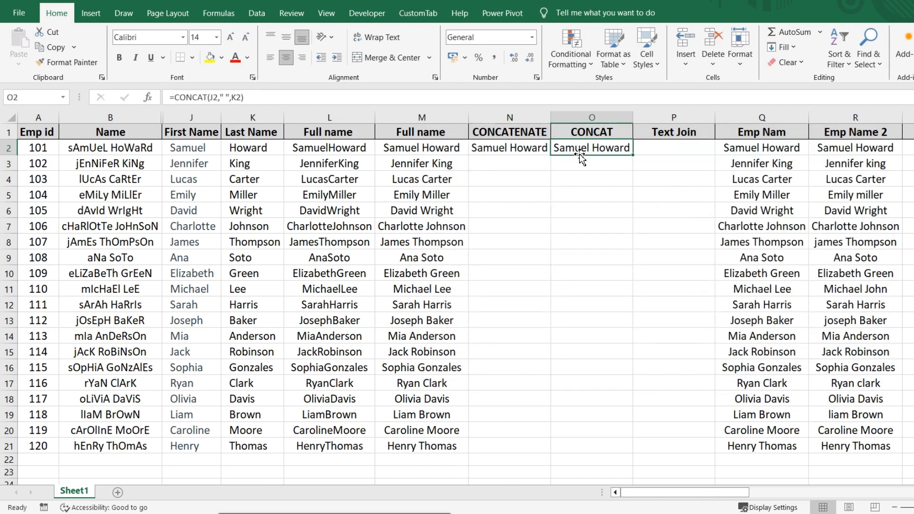
{"action": "left_click", "coordinate": [148, 97]}
{"action": "left_click", "coordinate": [837, 355]}
Fill the N2 and O2 formulas down to row 21 and autofit the widths of columns N and O
{"action": "left_click", "coordinate": [527, 160]}
{"action": "double_click", "coordinate": [549, 156]}
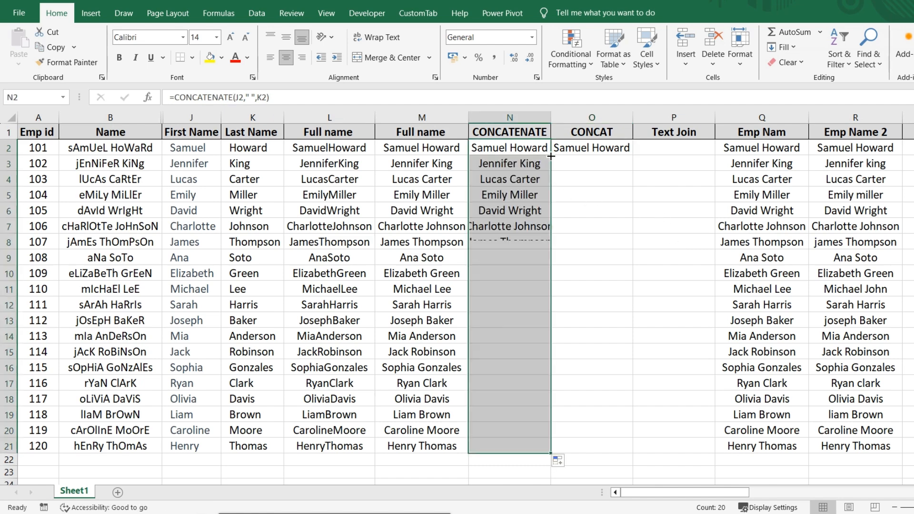
{"action": "left_click", "coordinate": [599, 148]}
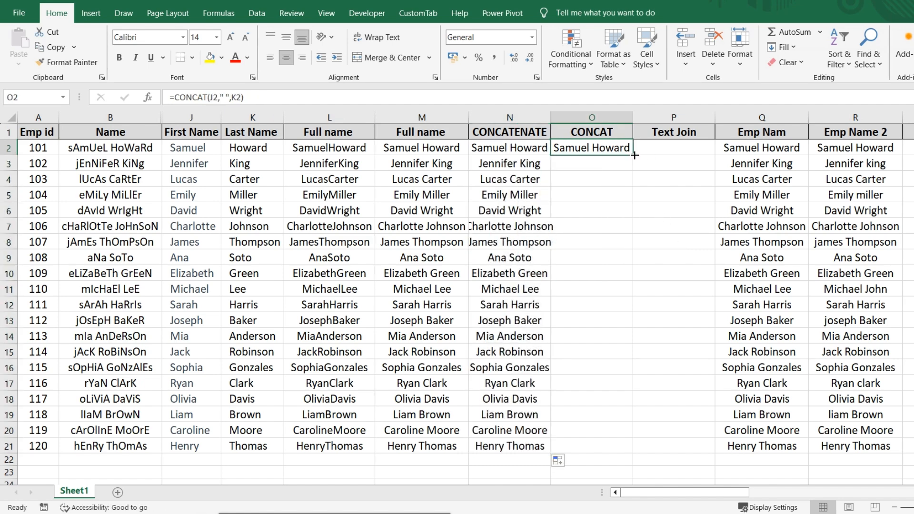
{"action": "double_click", "coordinate": [633, 155]}
{"action": "double_click", "coordinate": [551, 117]}
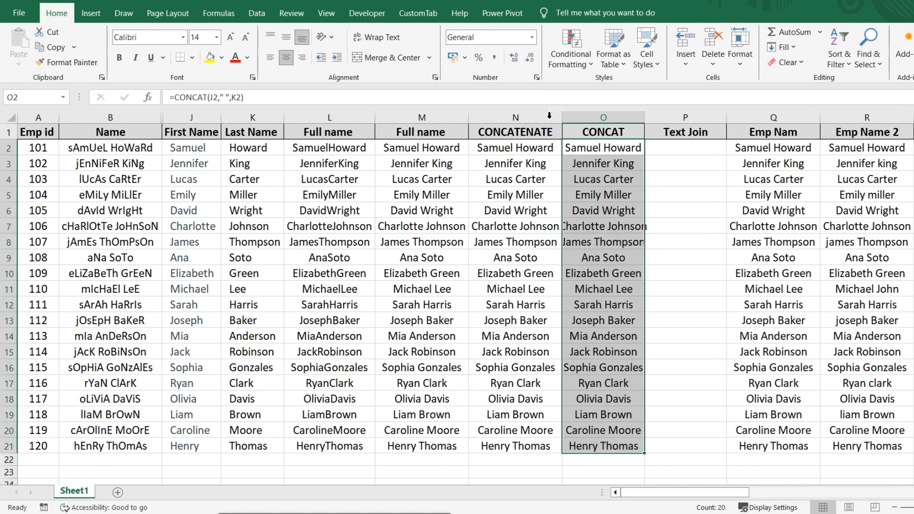
{"action": "double_click", "coordinate": [644, 117]}
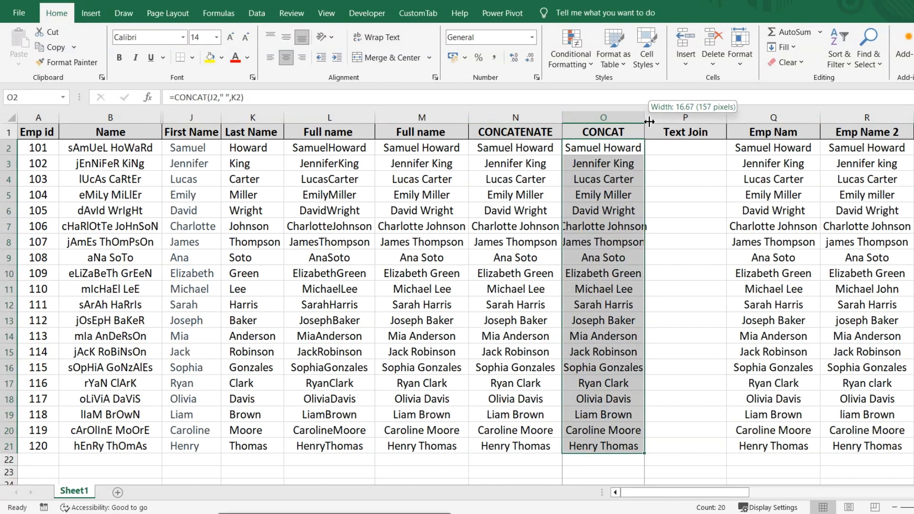
Examine the row 2 formulas in the CONCAT, CONCATENATE and first Full name columns to compare the joining methods
{"action": "left_click", "coordinate": [598, 148]}
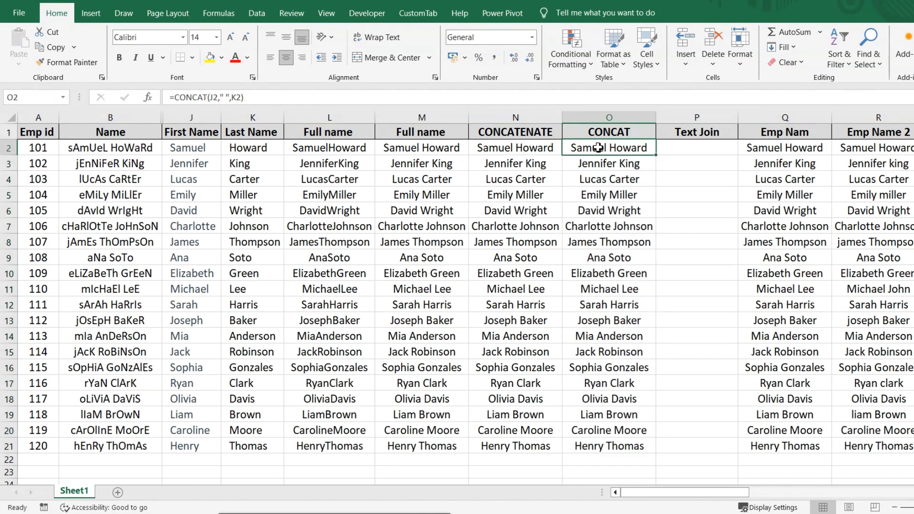
{"action": "double_click", "coordinate": [514, 149]}
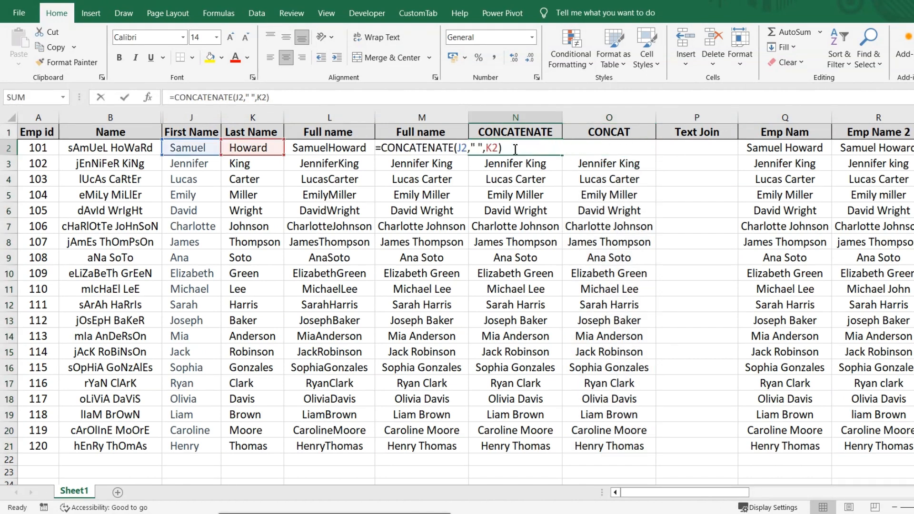
{"action": "left_click", "coordinate": [645, 209]}
{"action": "left_click", "coordinate": [631, 152]}
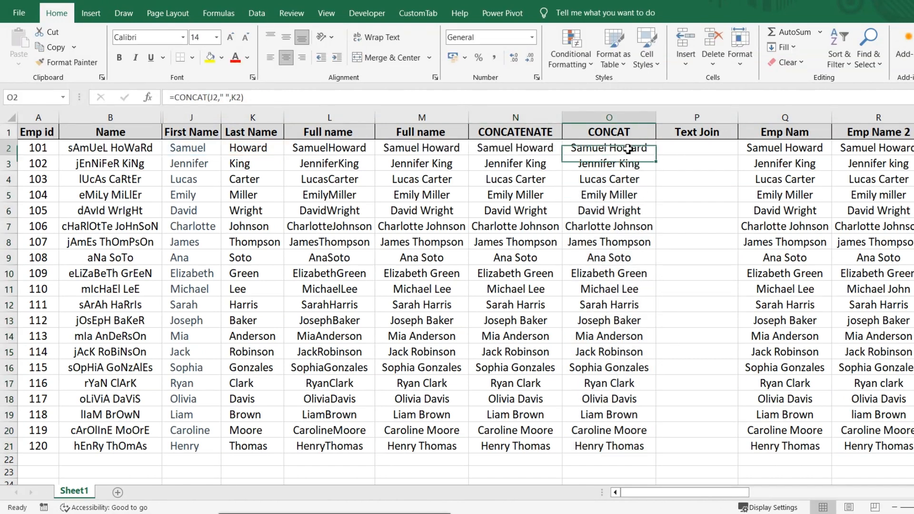
{"action": "left_click", "coordinate": [688, 158]}
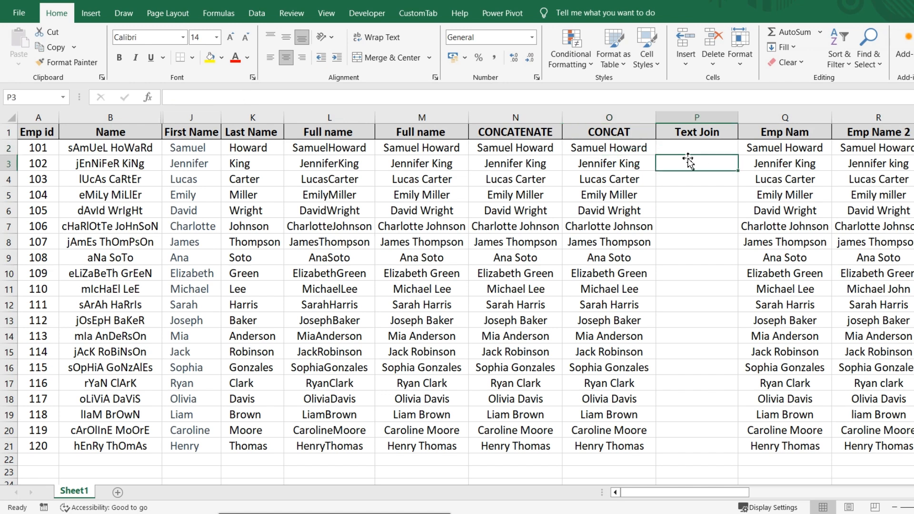
{"action": "left_click", "coordinate": [687, 152]}
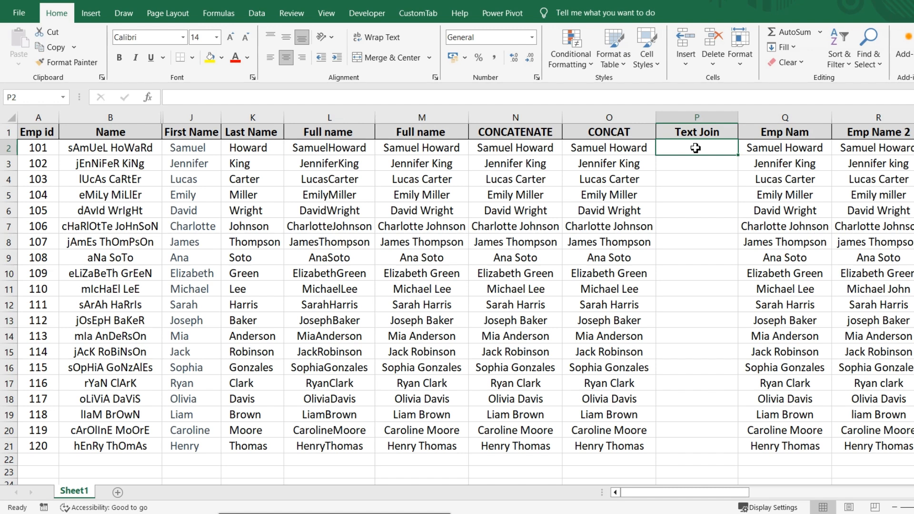
{"action": "left_click", "coordinate": [349, 148]}
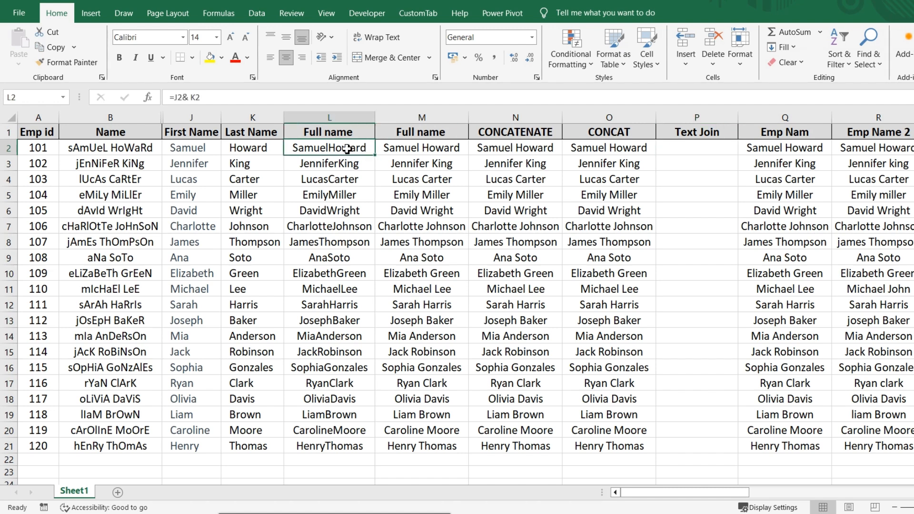
{"action": "left_click", "coordinate": [438, 163]}
{"action": "left_click", "coordinate": [689, 144]}
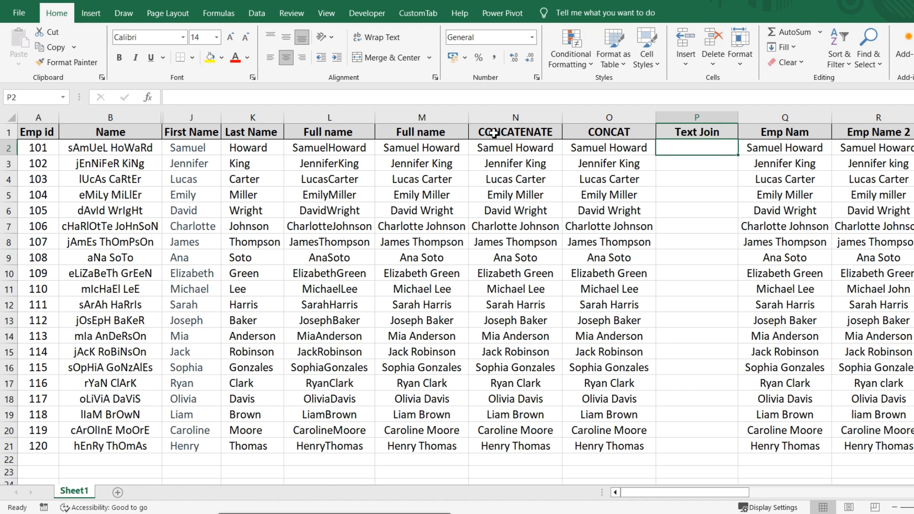
{"action": "left_click", "coordinate": [327, 116]}
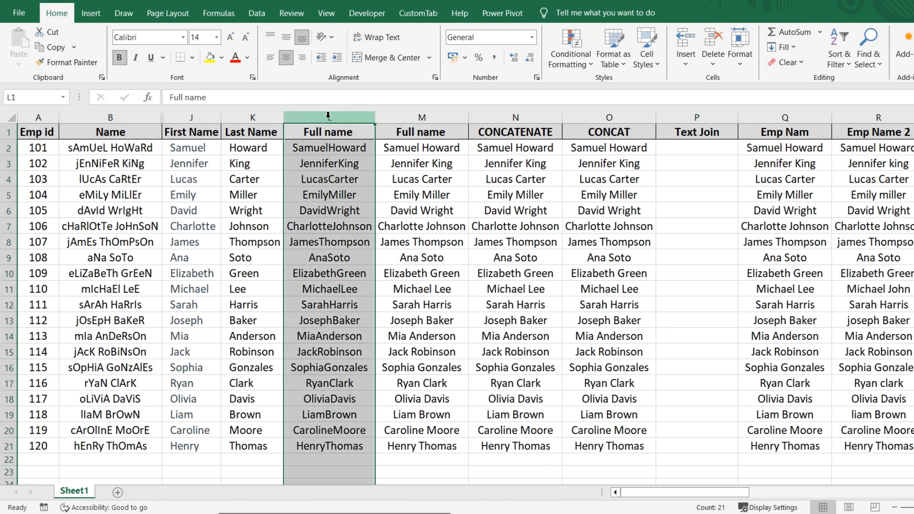
{"action": "key", "text": "shift+Right"}
{"action": "key", "text": "shift+Right"}
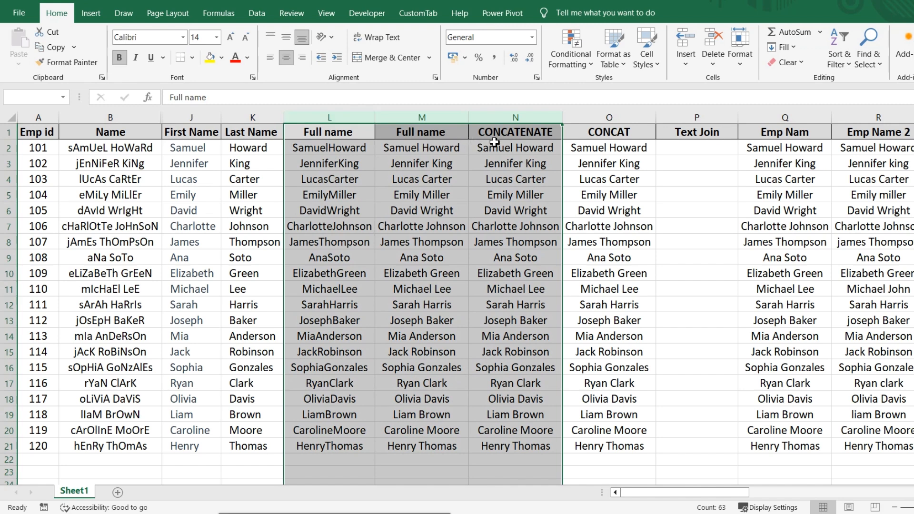
{"action": "left_click", "coordinate": [622, 119]}
{"action": "key", "text": "shift+Right"}
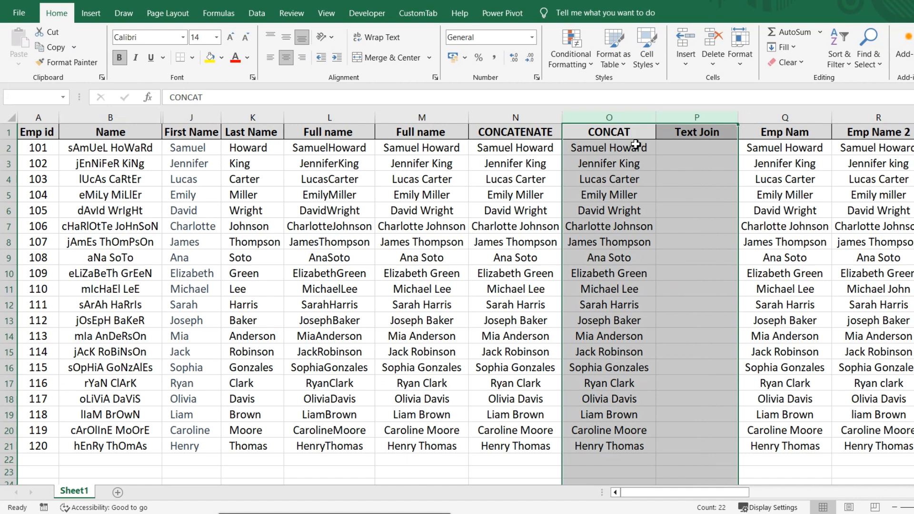
{"action": "left_click", "coordinate": [667, 151]}
{"action": "left_click", "coordinate": [603, 117]}
{"action": "key", "text": "shift+Right"}
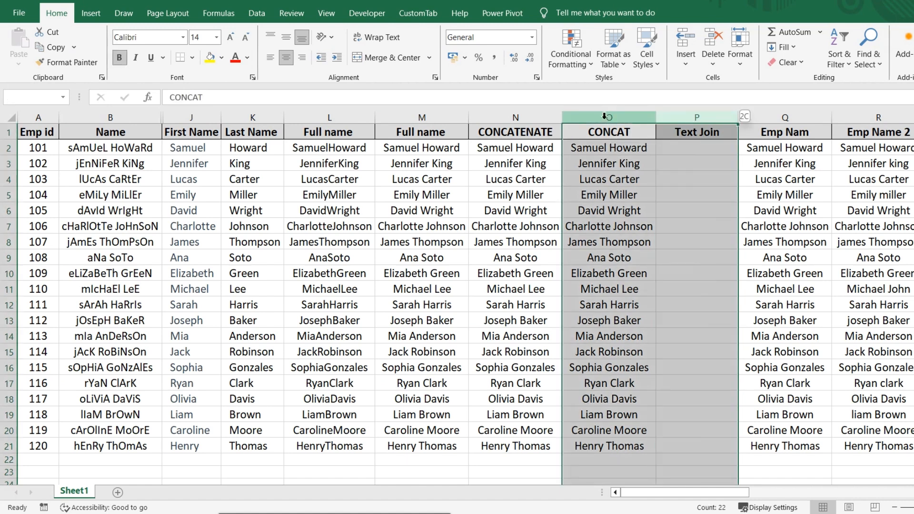
Enter the formula =TEXTJOIN(" ",TRUE,J2,K2) in P2 through the Function Arguments dialog, checking the Delimiter argument's description
{"action": "left_click", "coordinate": [712, 156]}
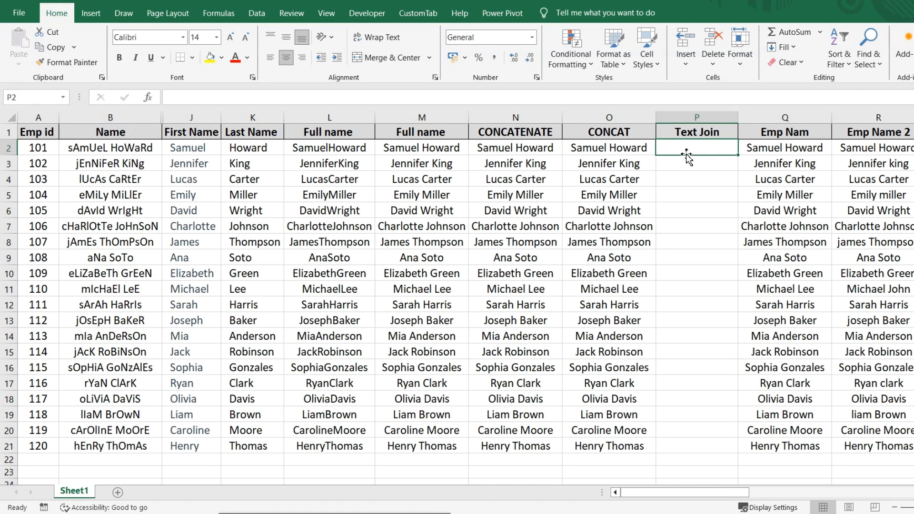
{"action": "type", "text": "="}
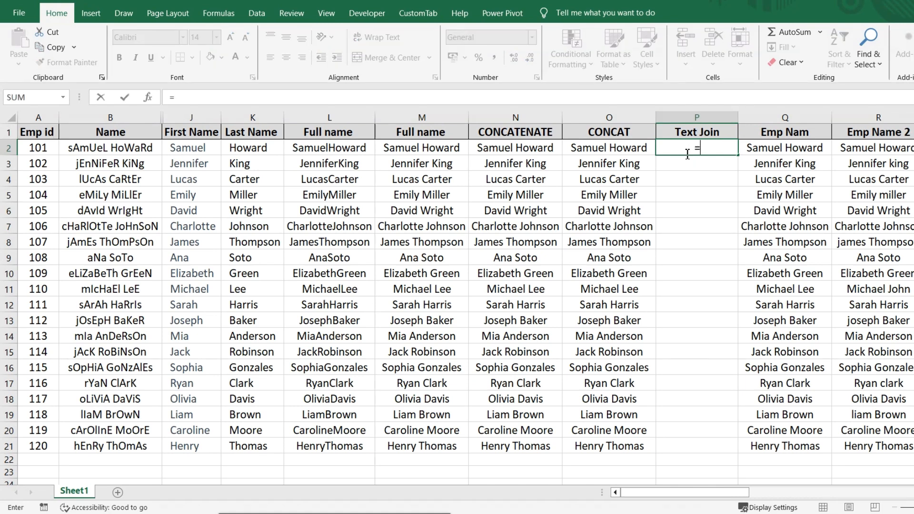
{"action": "type", "text": "te"}
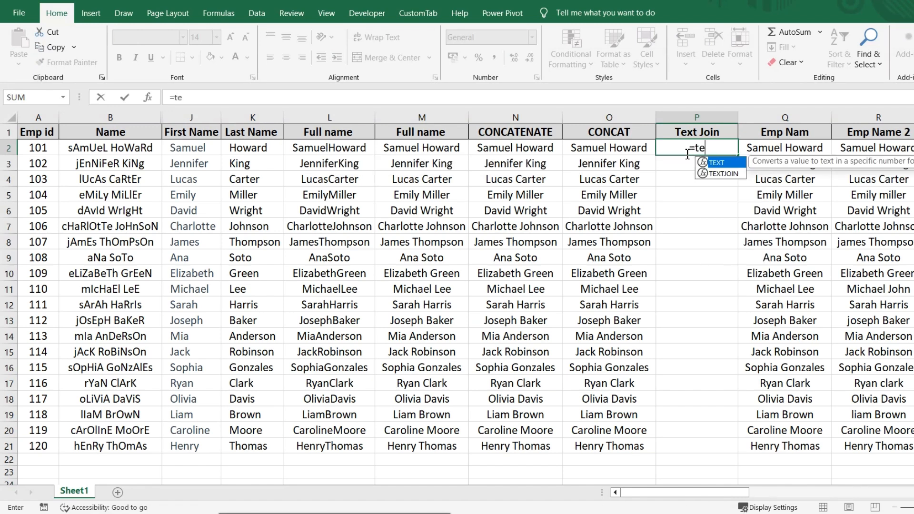
{"action": "double_click", "coordinate": [722, 173]}
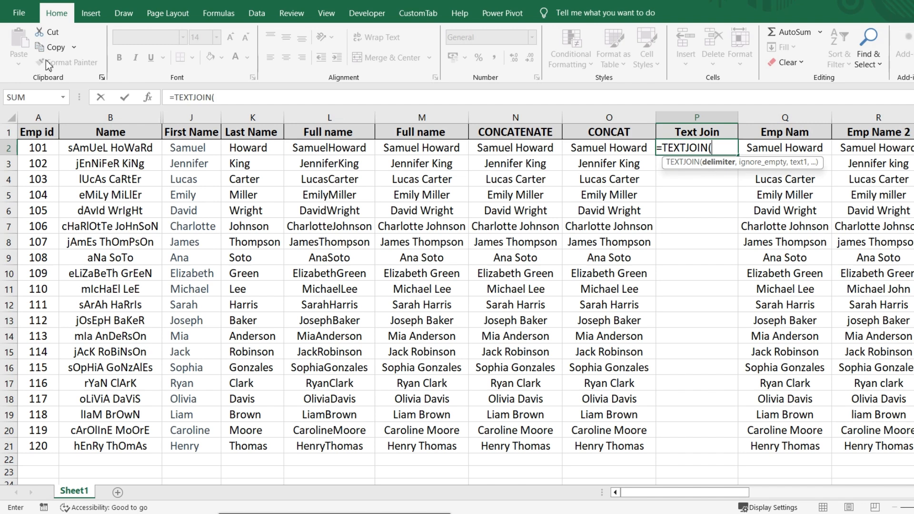
{"action": "left_click", "coordinate": [148, 97]}
{"action": "left_click", "coordinate": [549, 184]}
{"action": "mouse_move", "coordinate": [571, 283]}
{"action": "left_mouse_down"}
{"action": "mouse_move", "coordinate": [621, 316]}
{"action": "mouse_move", "coordinate": [785, 308]}
{"action": "left_mouse_up"}
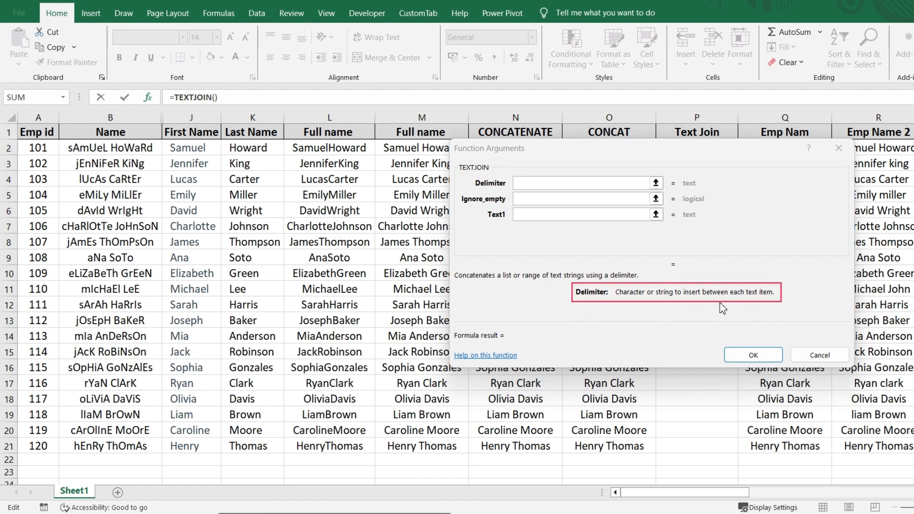
{"action": "left_click", "coordinate": [651, 306]}
{"action": "left_click", "coordinate": [767, 302]}
{"action": "left_click", "coordinate": [770, 306]}
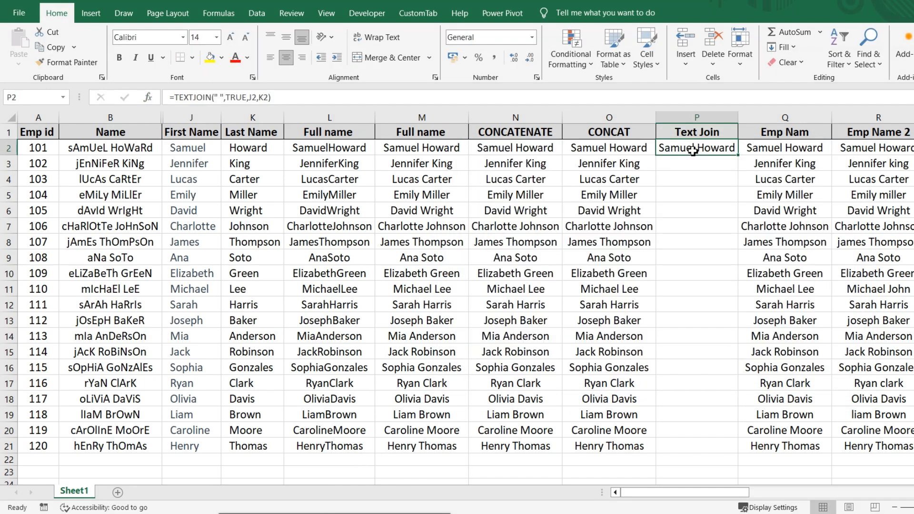
Start a TEXTJOIN formula in P3, the second cell of the Text Join column
{"action": "key", "text": "Down"}
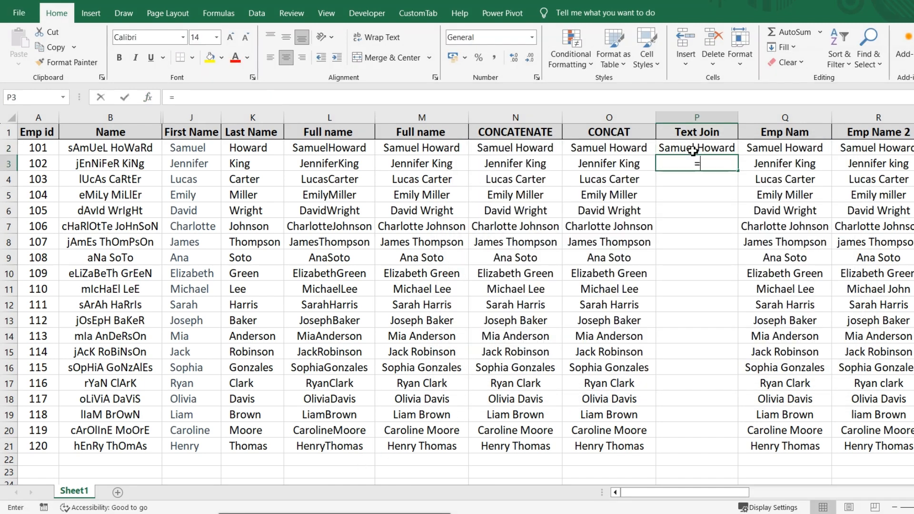
{"action": "type", "text": "=tex"}
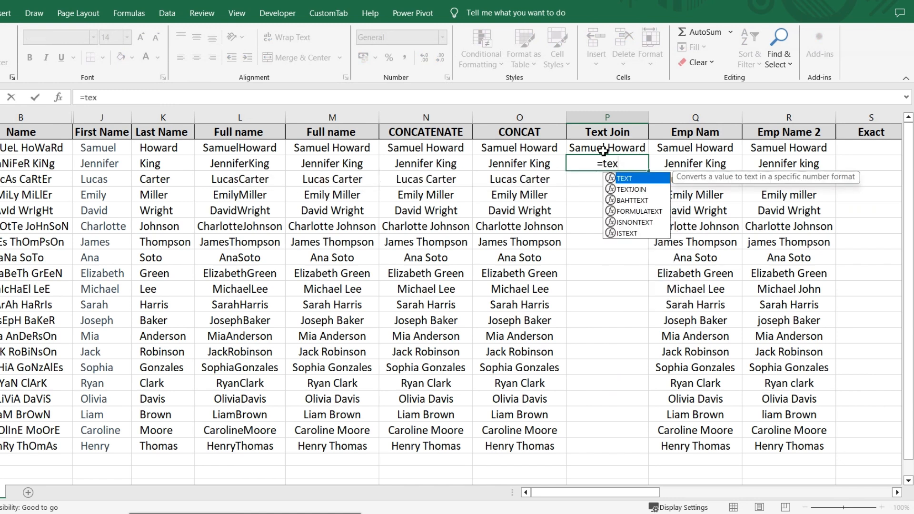
{"action": "key", "text": "Down"}
{"action": "key", "text": "Tab"}
{"action": "key", "text": "Left"}
{"action": "key", "text": "Left"}
{"action": "key", "text": "Left"}
{"action": "key", "text": "Left"}
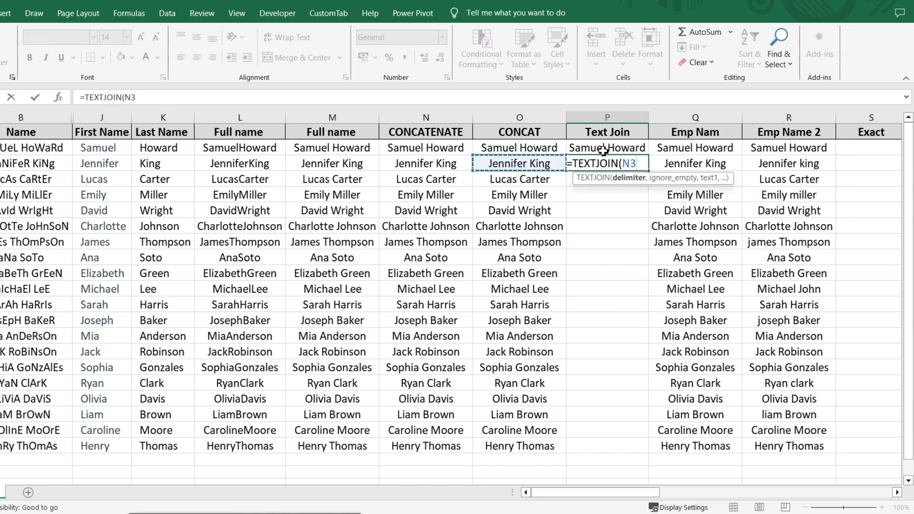
{"action": "key", "text": "Right"}
{"action": "key", "text": "Right"}
{"action": "key", "text": "Right"}
{"action": "key", "text": "Right"}
{"action": "key", "text": "Right"}
{"action": "key", "text": "Left"}
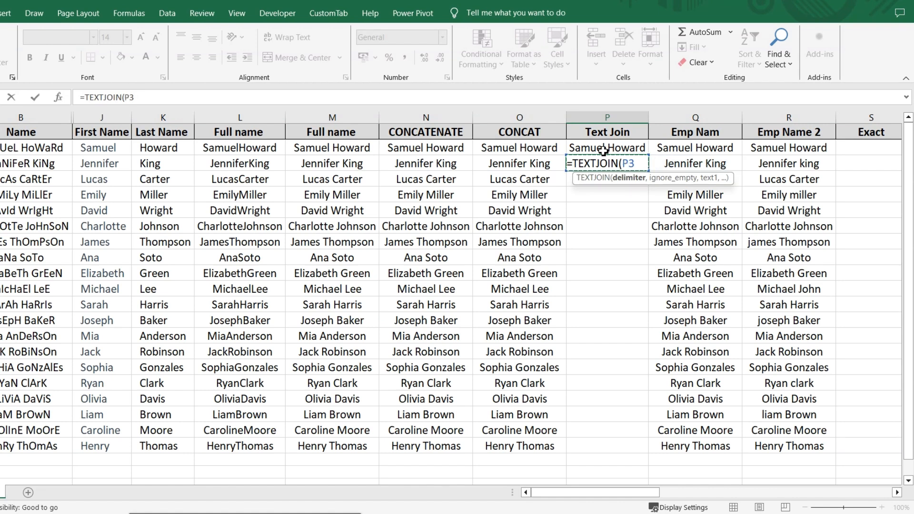
{"action": "key", "text": "BackSpace"}
{"action": "key", "text": "BackSpace"}
Complete the P3 formula as =TEXTJOIN(" ",TRUE,J3,K3), joining first and last name with a space and ignoring empty cells
{"action": "type", "text": "\" \","}
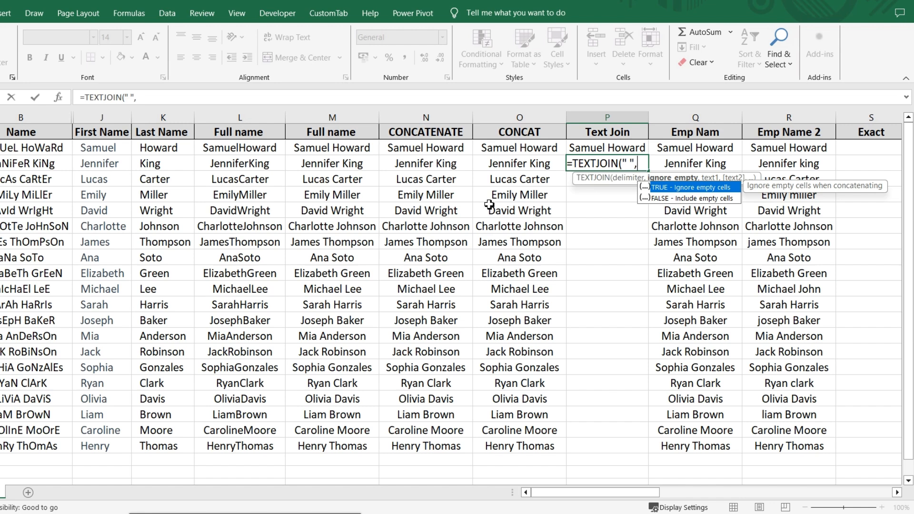
{"action": "double_click", "coordinate": [678, 191]}
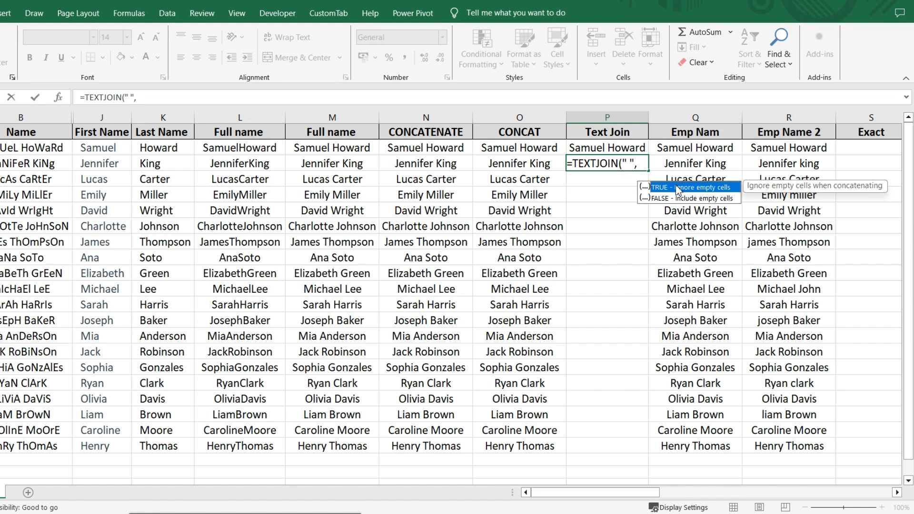
{"action": "double_click", "coordinate": [679, 189]}
{"action": "type", "text": ","}
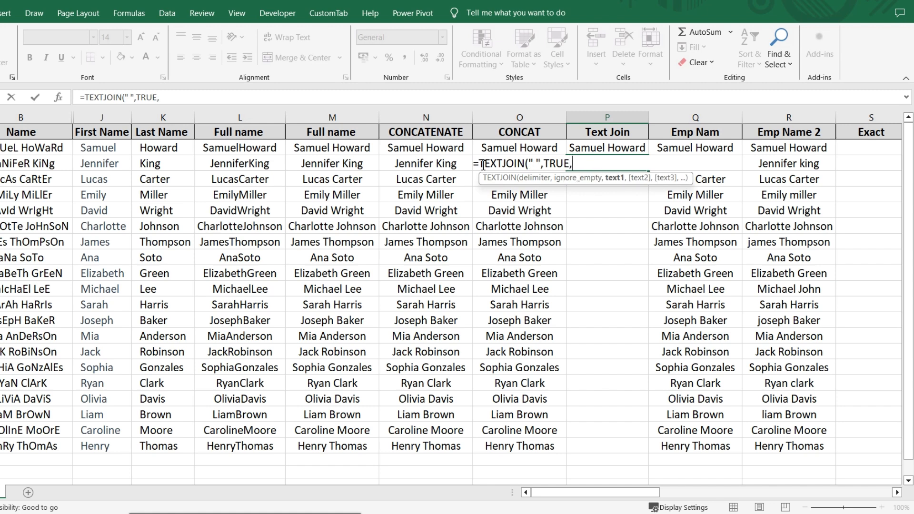
{"action": "left_click", "coordinate": [112, 161]}
{"action": "type", "text": ","}
{"action": "left_click", "coordinate": [157, 166]}
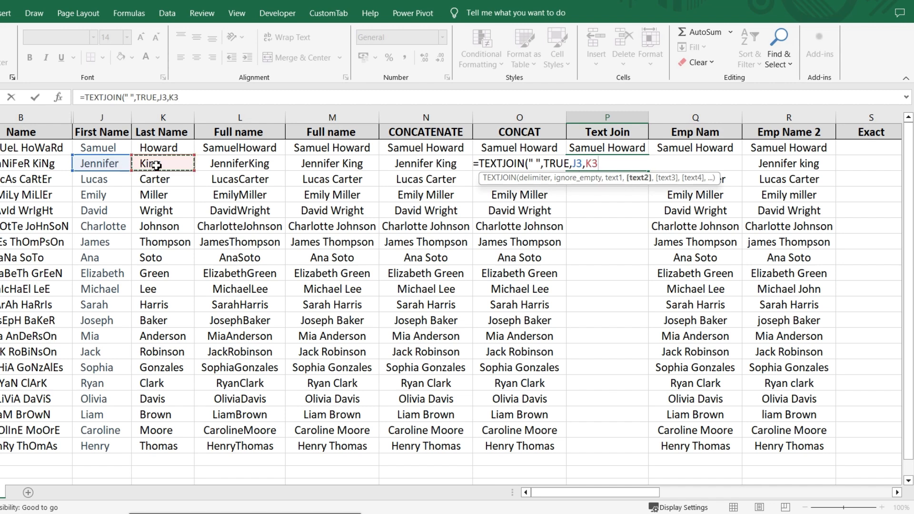
{"action": "type", "text": ")"}
{"action": "key", "text": "Return"}
{"action": "key", "text": "Up"}
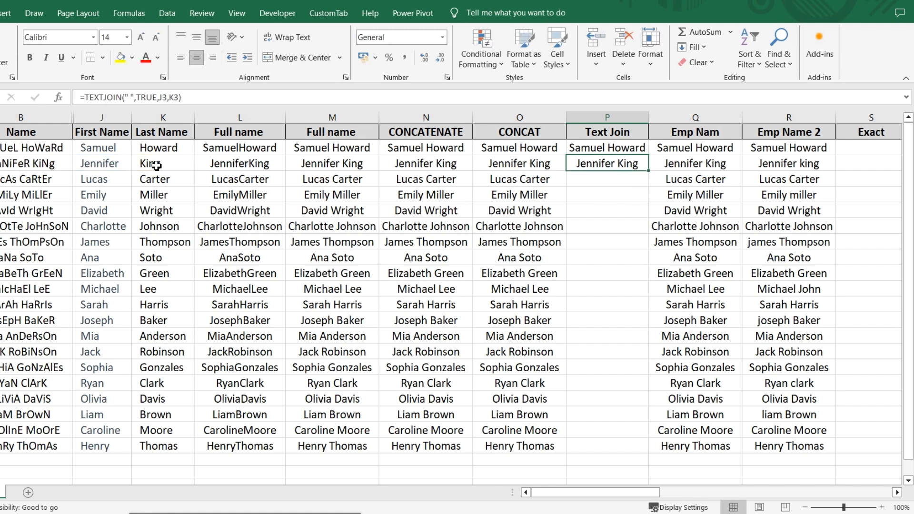
Fill the P3 TEXTJOIN formula down to row 21 and autofit the width of column P
{"action": "double_click", "coordinate": [651, 172]}
{"action": "double_click", "coordinate": [648, 120]}
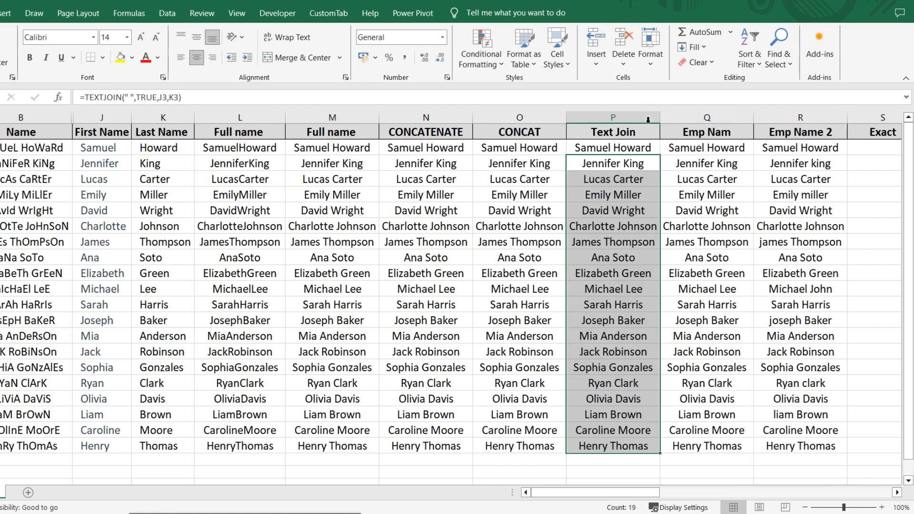
{"action": "left_click", "coordinate": [631, 178]}
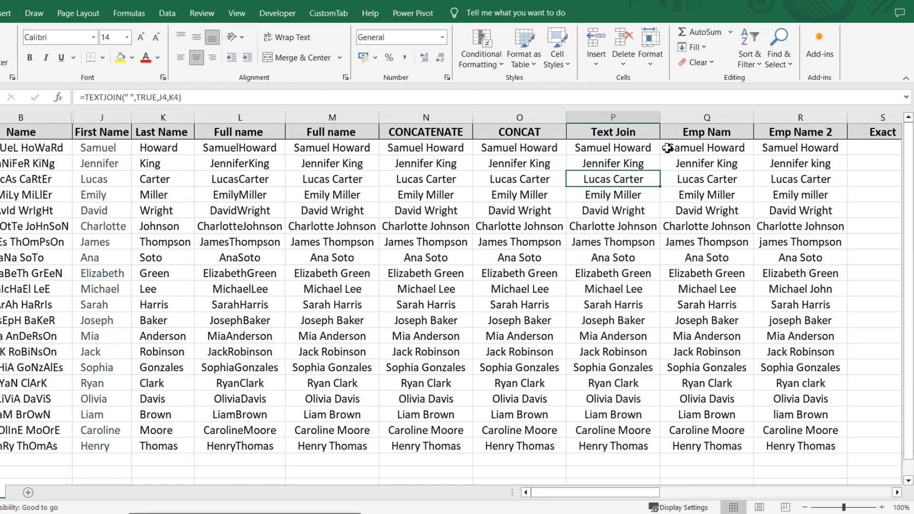
Insert an empty column between the Text Join and Emp Nam columns
{"action": "left_click", "coordinate": [671, 118]}
{"action": "right_click", "coordinate": [672, 120]}
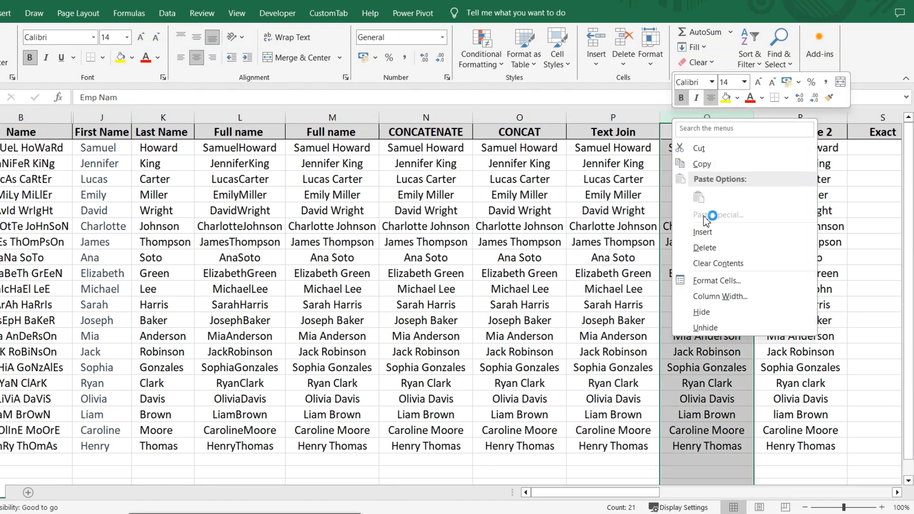
{"action": "left_click", "coordinate": [703, 232]}
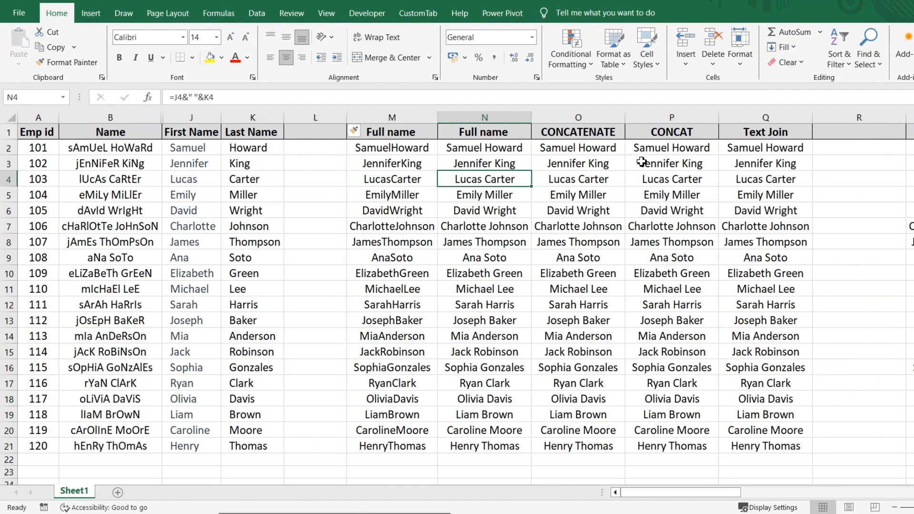
Examine the address table on Sheet2, with its separate floor, building, street, area, city and pin columns
{"action": "left_click", "coordinate": [407, 511]}
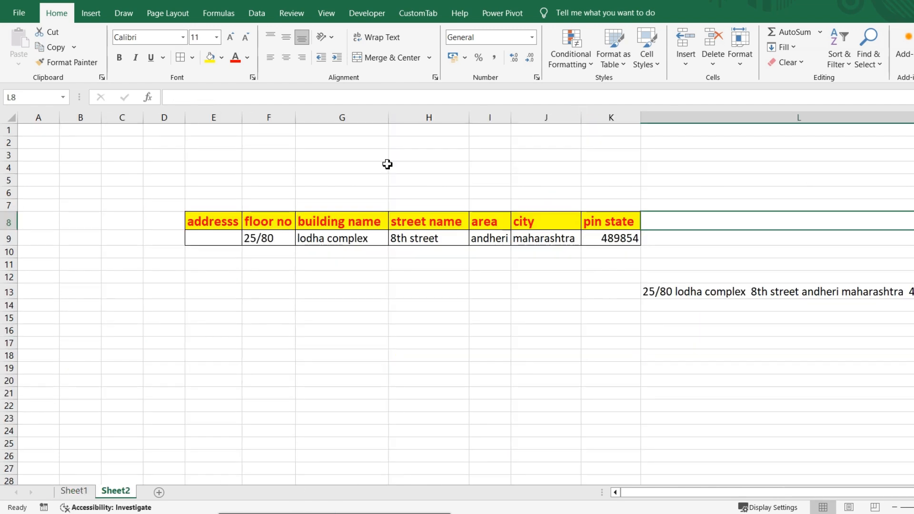
{"action": "left_click", "coordinate": [386, 167]}
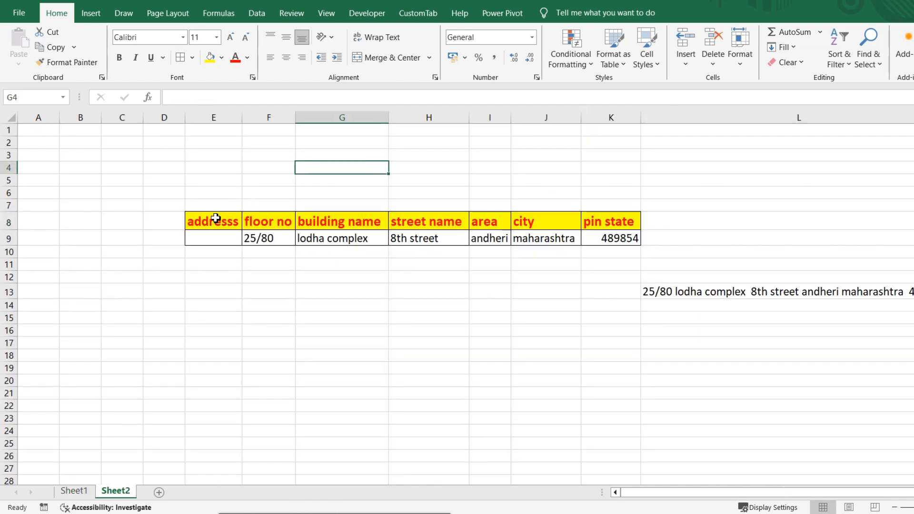
{"action": "left_click", "coordinate": [215, 218]}
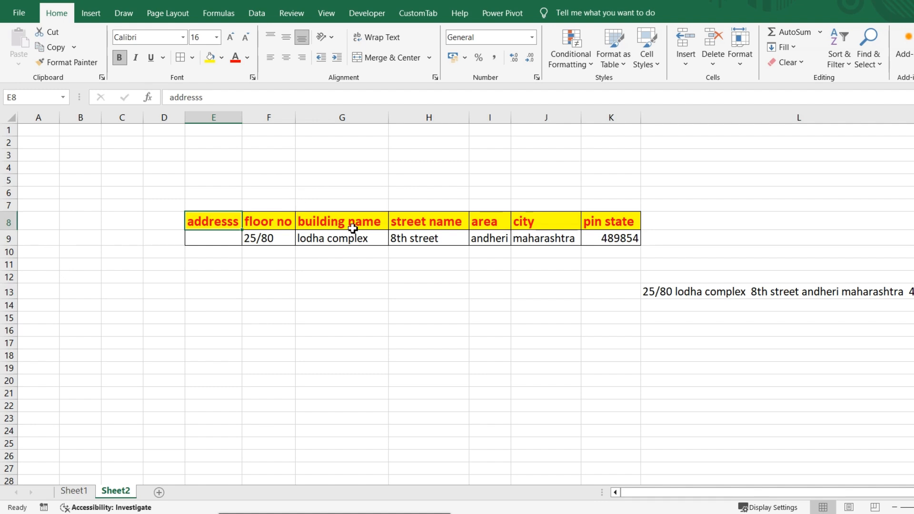
{"action": "left_click", "coordinate": [452, 229]}
{"action": "left_click", "coordinate": [494, 227]}
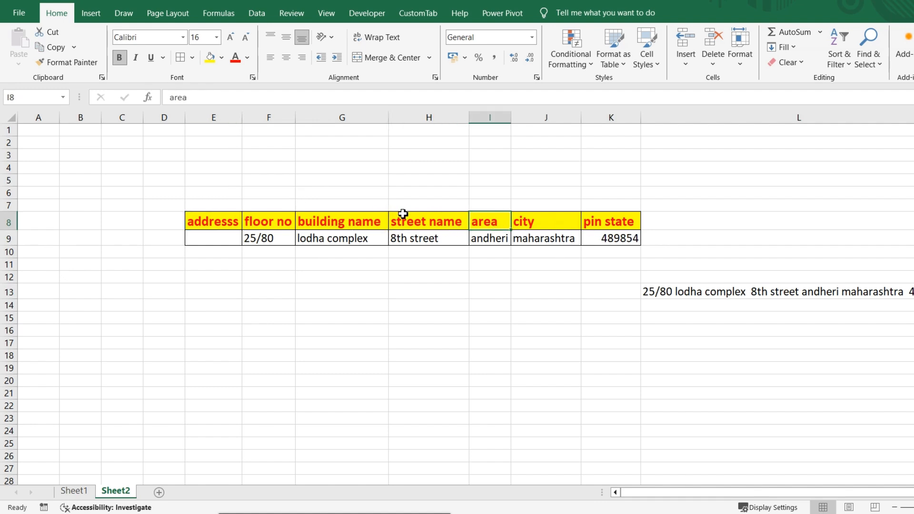
{"action": "left_click", "coordinate": [256, 243]}
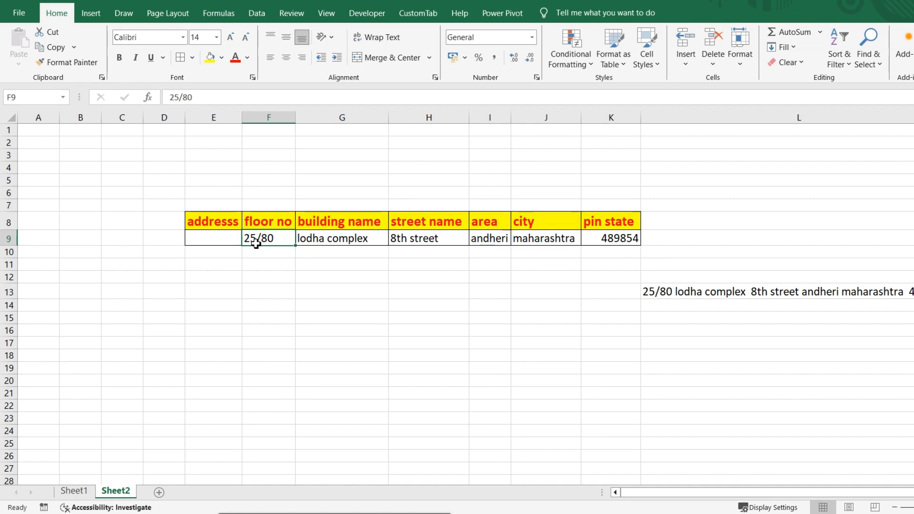
{"action": "left_click", "coordinate": [270, 270]}
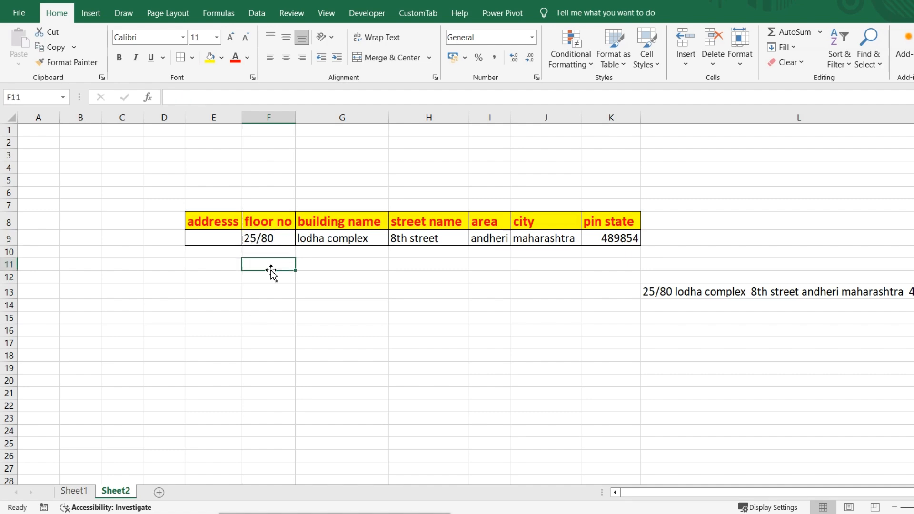
Review the row 2 formulas in the two Full name, CONCATENATE and CONCAT columns on Sheet1
{"action": "left_click", "coordinate": [75, 490]}
{"action": "left_click", "coordinate": [402, 150]}
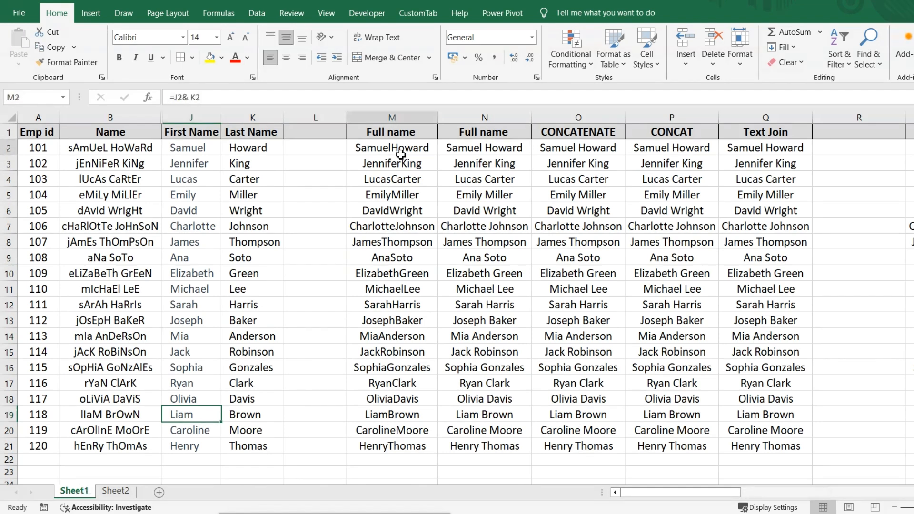
{"action": "left_click", "coordinate": [475, 148]}
{"action": "left_click", "coordinate": [599, 147]}
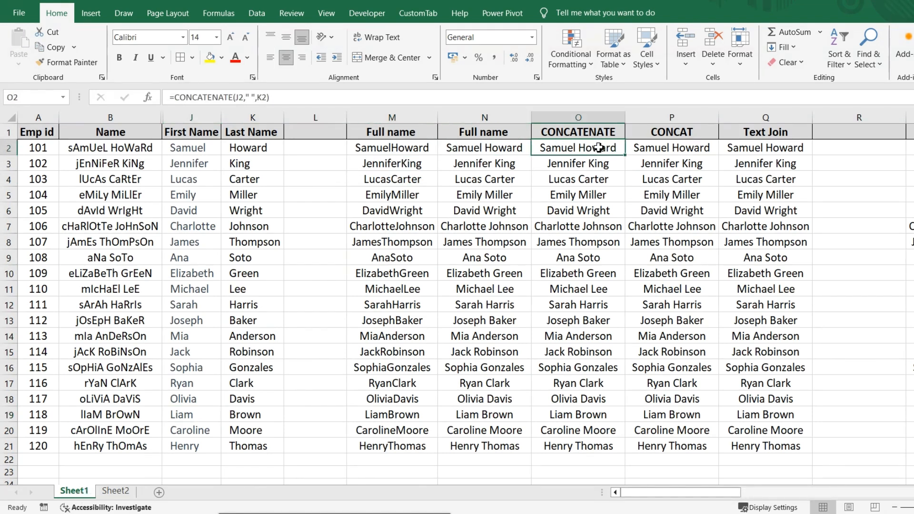
{"action": "left_click", "coordinate": [671, 148]}
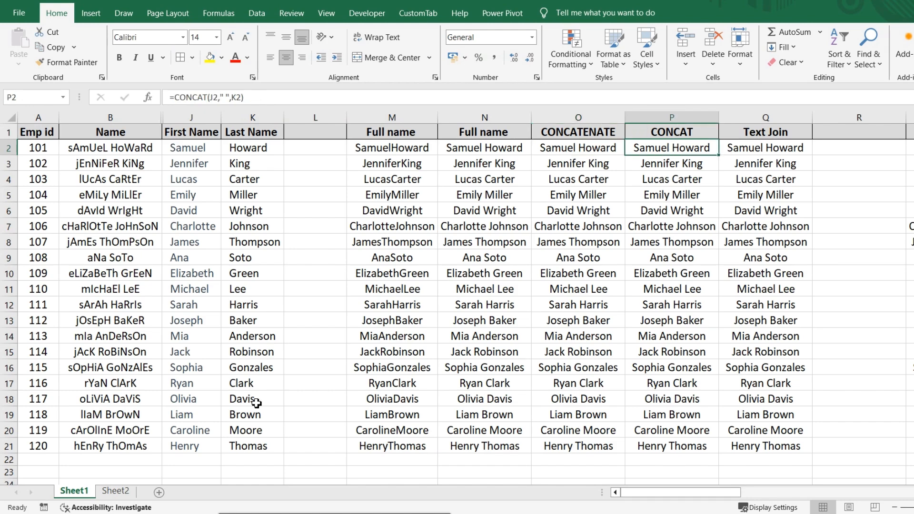
Return to Sheet2 and look over the address parts in row 9 that need joining
{"action": "left_click", "coordinate": [115, 491]}
{"action": "left_click", "coordinate": [312, 314]}
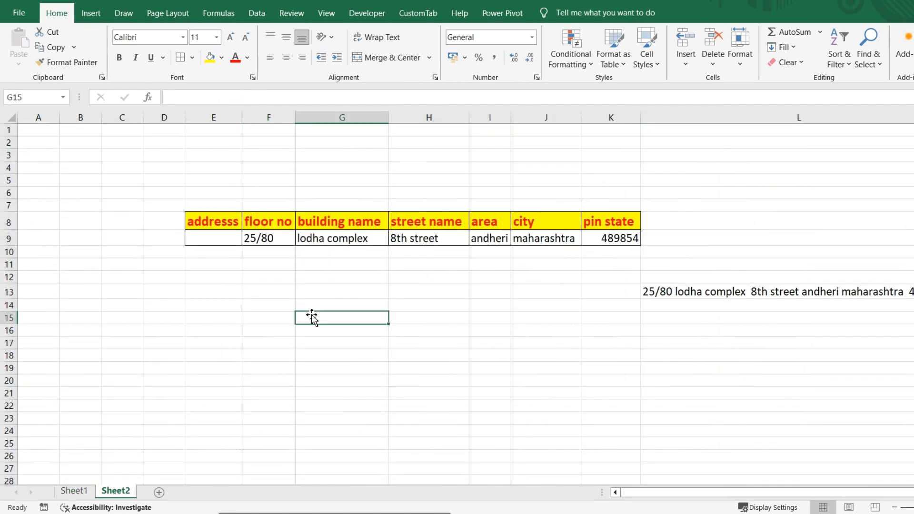
{"action": "left_click", "coordinate": [255, 292]}
{"action": "left_click", "coordinate": [290, 277]}
{"action": "left_click", "coordinate": [330, 270]}
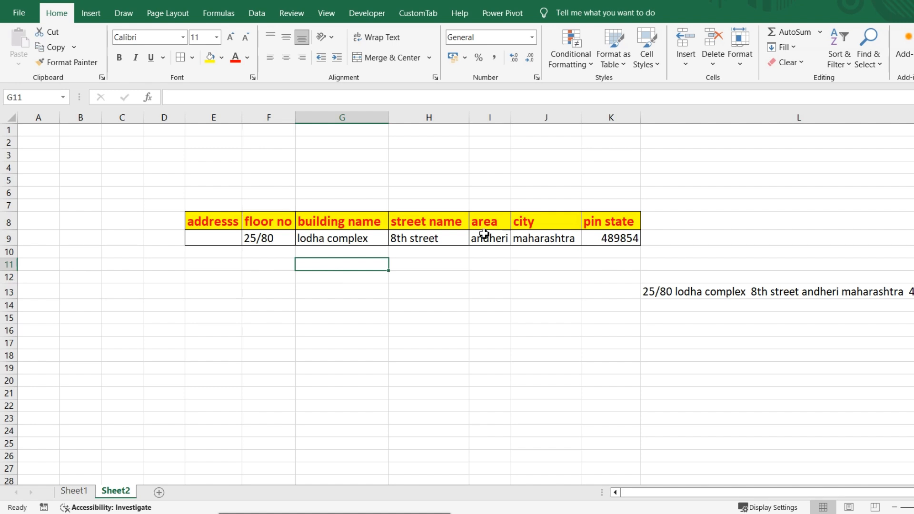
Start a TEXTJOIN formula in L9 on Sheet2 with a space as delimiter and TRUE for ignoring empty cells
{"action": "left_click", "coordinate": [706, 239]}
{"action": "type", "text": "=text"}
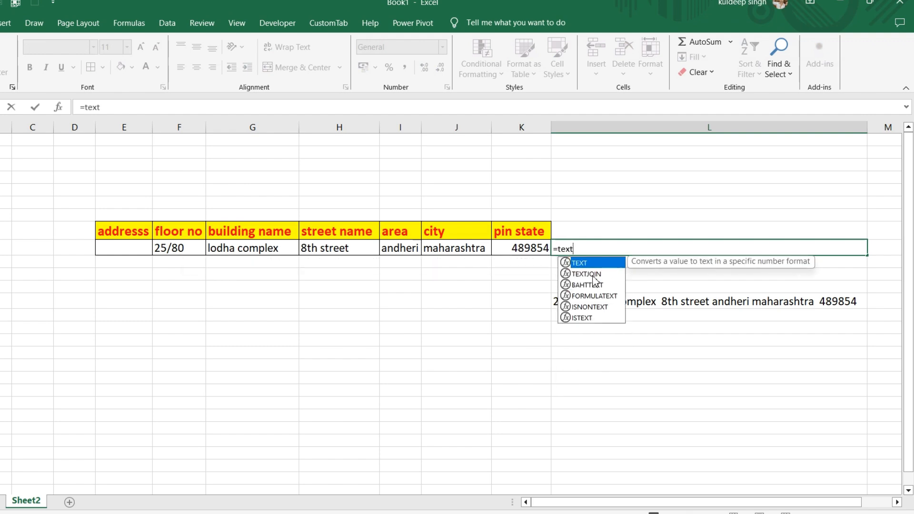
{"action": "double_click", "coordinate": [592, 274]}
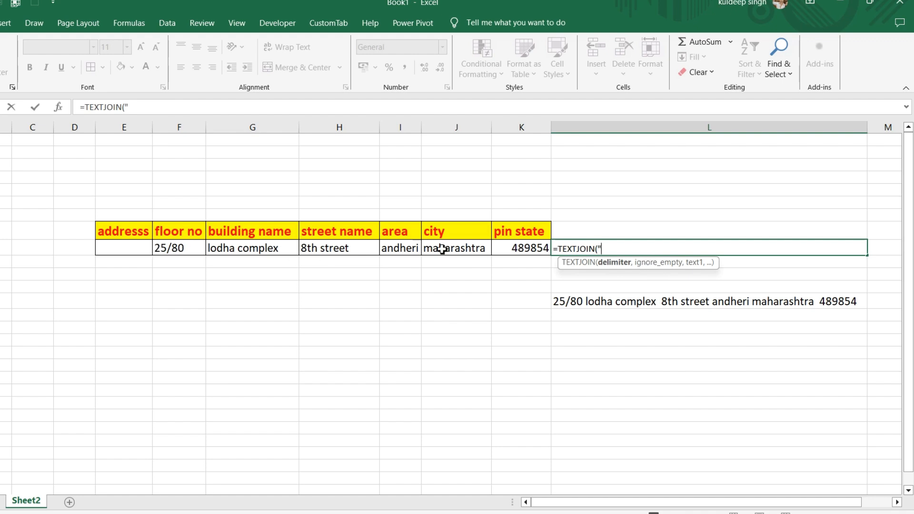
{"action": "type", "text": "\" \","}
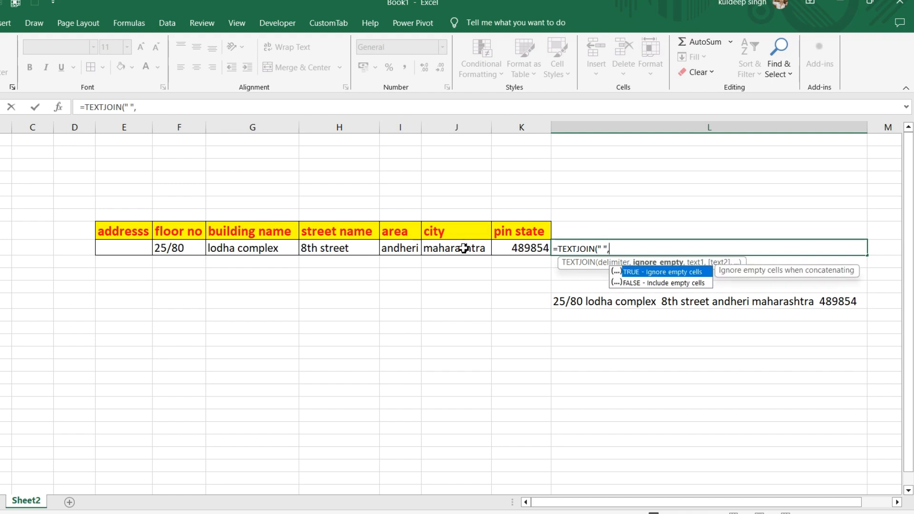
{"action": "type", "text": "t"}
{"action": "double_click", "coordinate": [647, 271]}
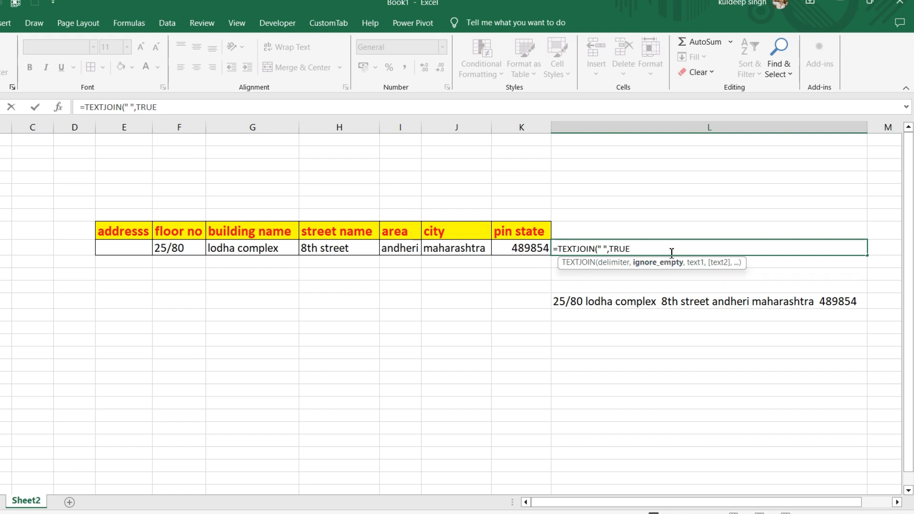
Complete the L9 formula as =TEXTJOIN(" ",TRUE,F9:K9) to join all address parts from floor number to pin
{"action": "type", "text": ","}
{"action": "left_click", "coordinate": [160, 245]}
{"action": "key", "text": "shift+Right"}
{"action": "key", "text": "shift+Right"}
{"action": "key", "text": "shift+Right"}
{"action": "key", "text": "shift+Right"}
{"action": "key", "text": "shift+Right"}
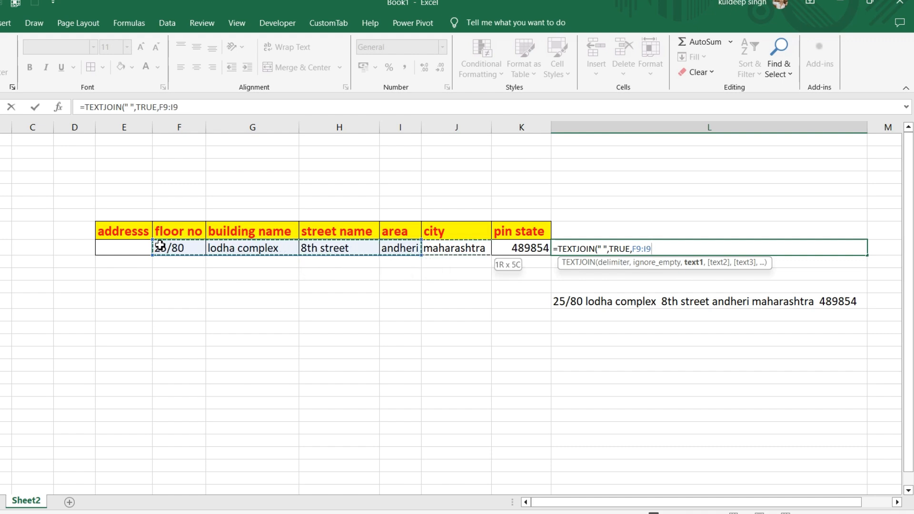
{"action": "type", "text": ")"}
{"action": "key", "text": "Return"}
Increase the font size of the joined address in L9 to 16
{"action": "left_click", "coordinate": [640, 248]}
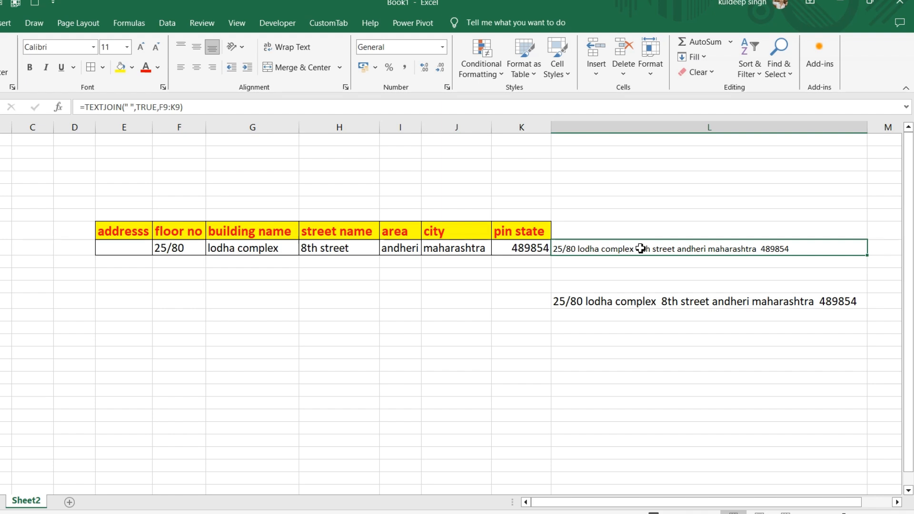
{"action": "left_click", "coordinate": [140, 47]}
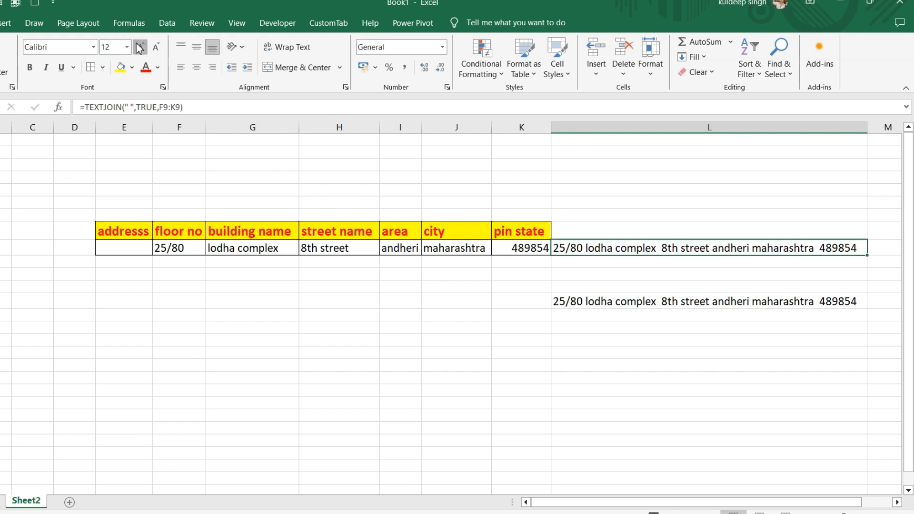
{"action": "left_click", "coordinate": [140, 48]}
{"action": "left_click", "coordinate": [140, 47]}
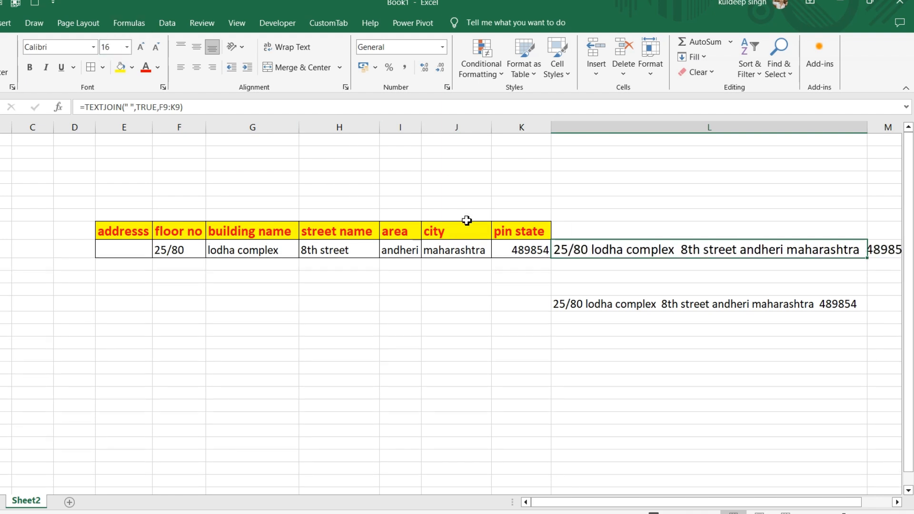
Decrease the font size of the joined address in cell L9 by one step
{"action": "left_click", "coordinate": [156, 48]}
{"action": "left_click", "coordinate": [646, 216]}
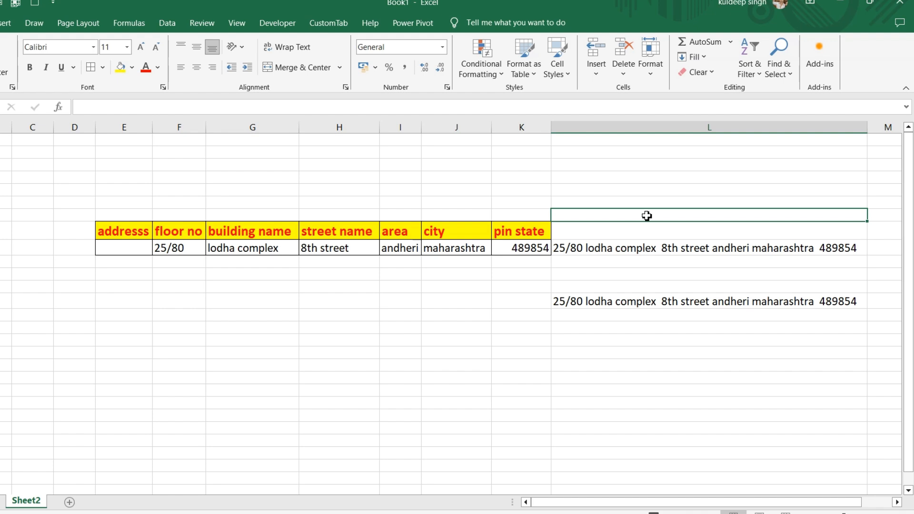
{"action": "left_click", "coordinate": [633, 249]}
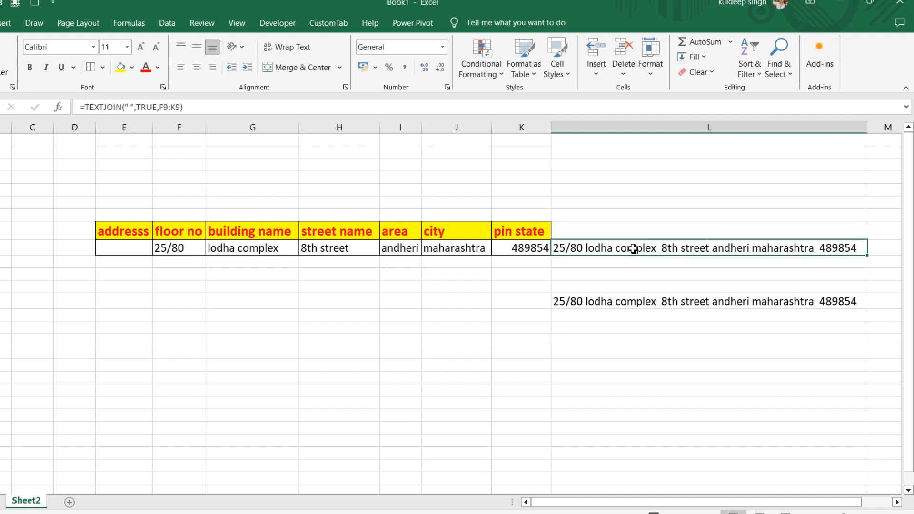
In L11, join F9, G9, H9 and I9 with spaces between them using =CONCAT(F9," ",G9," ",H9," ",I9)
{"action": "left_click", "coordinate": [565, 274]}
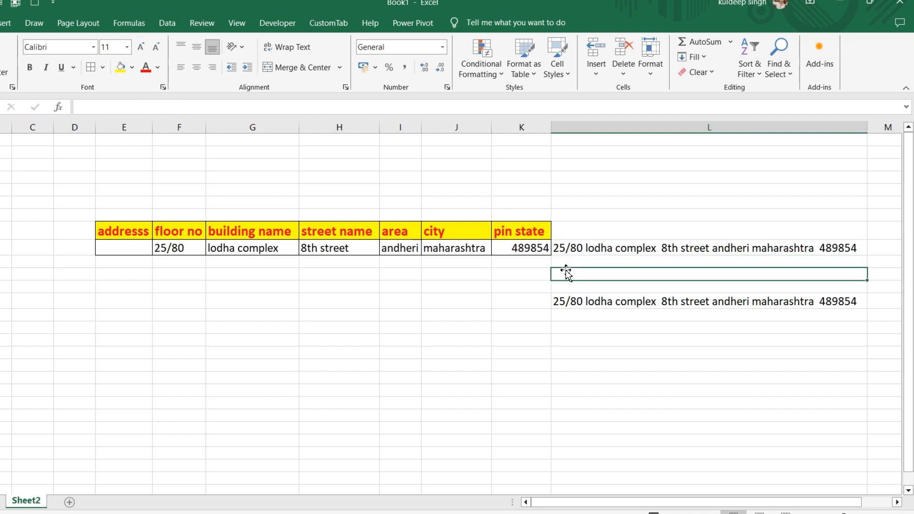
{"action": "type", "text": "=con"}
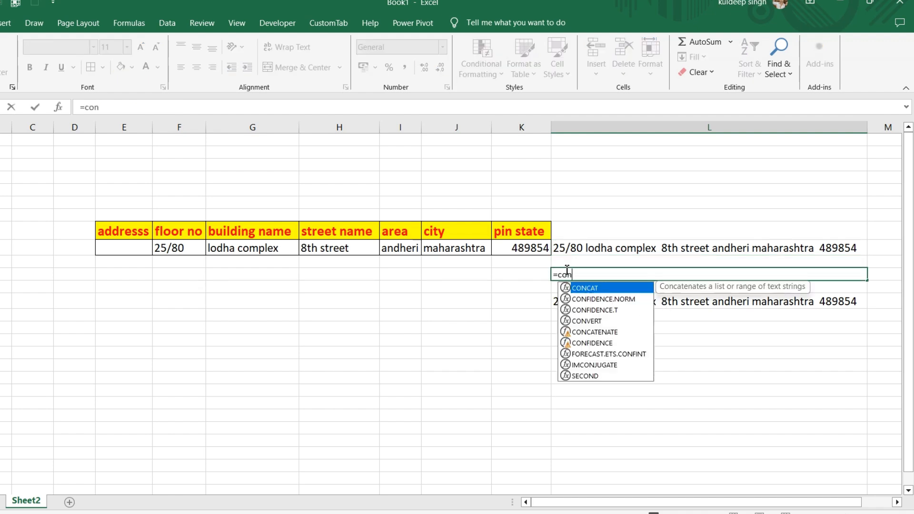
{"action": "type", "text": "cat"}
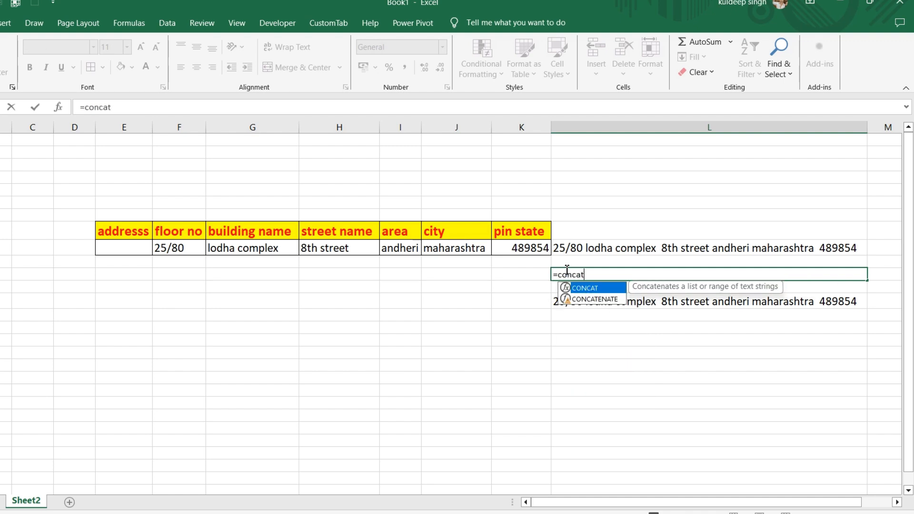
{"action": "type", "text": "("}
{"action": "left_click", "coordinate": [178, 252]}
{"action": "type", "text": ","}
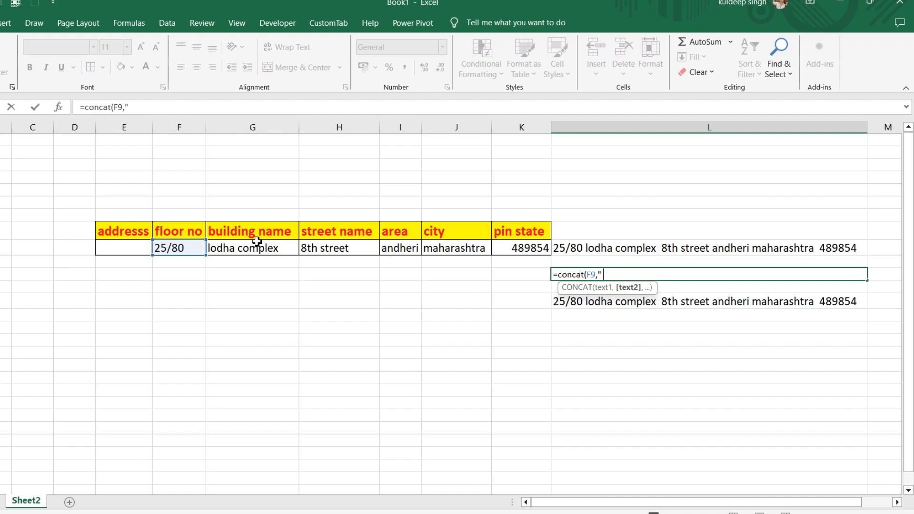
{"action": "type", "text": "\" \","}
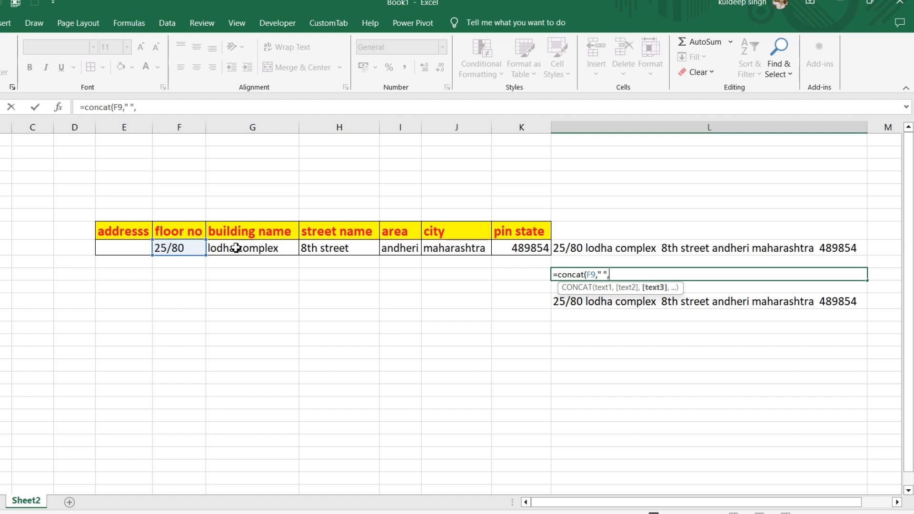
{"action": "left_click", "coordinate": [235, 248]}
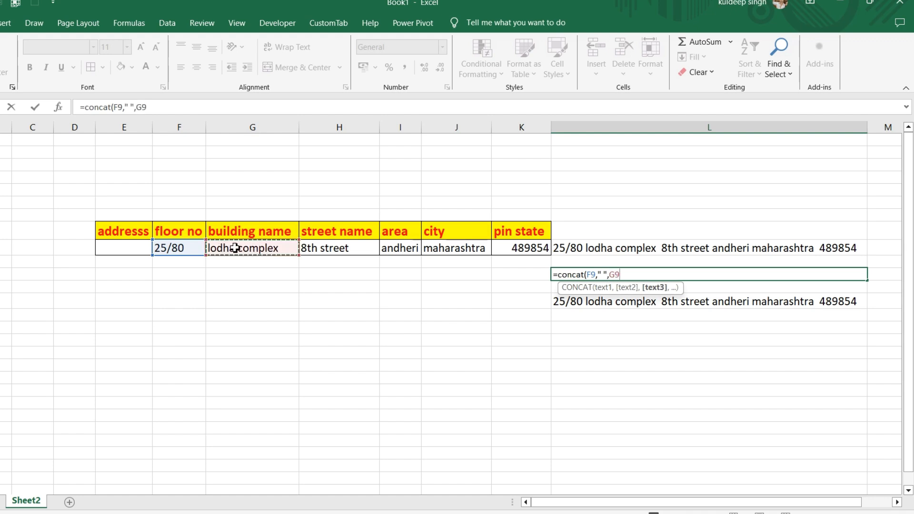
{"action": "type", "text": ","}
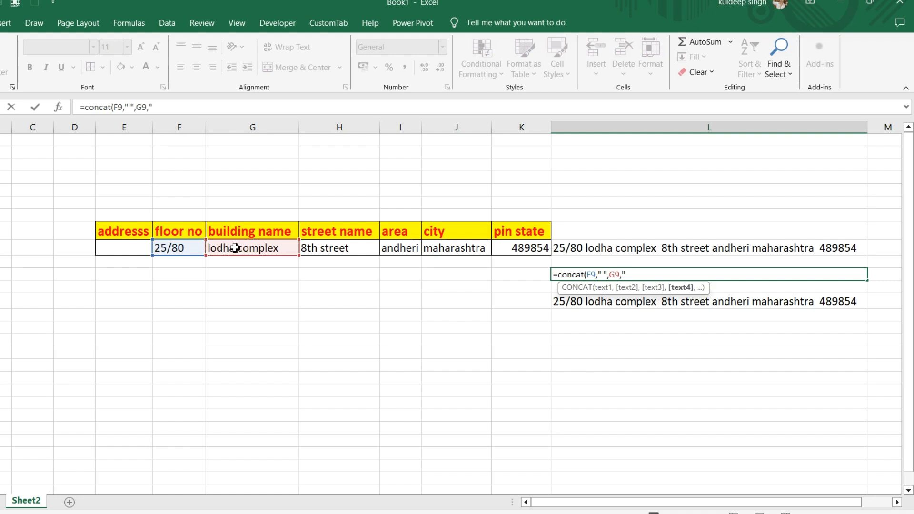
{"action": "type", "text": "\" \","}
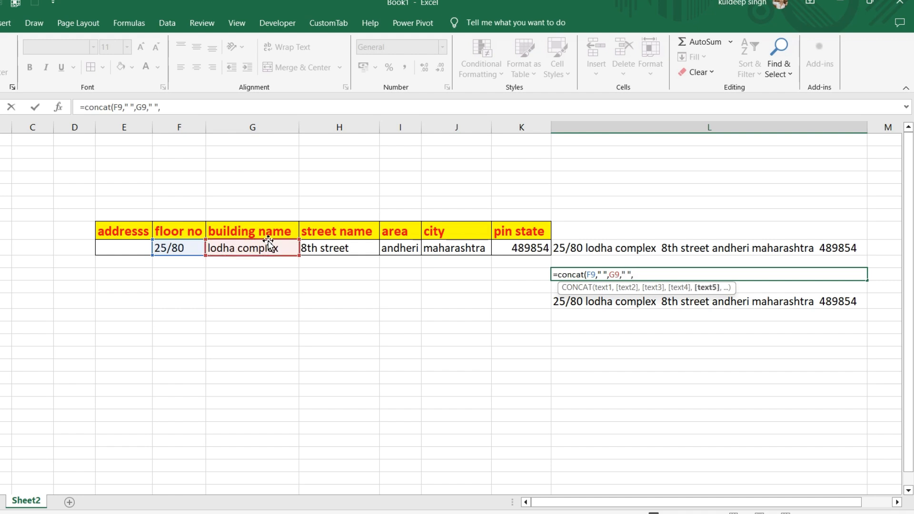
{"action": "left_click", "coordinate": [327, 246]}
{"action": "type", "text": ",\" \","}
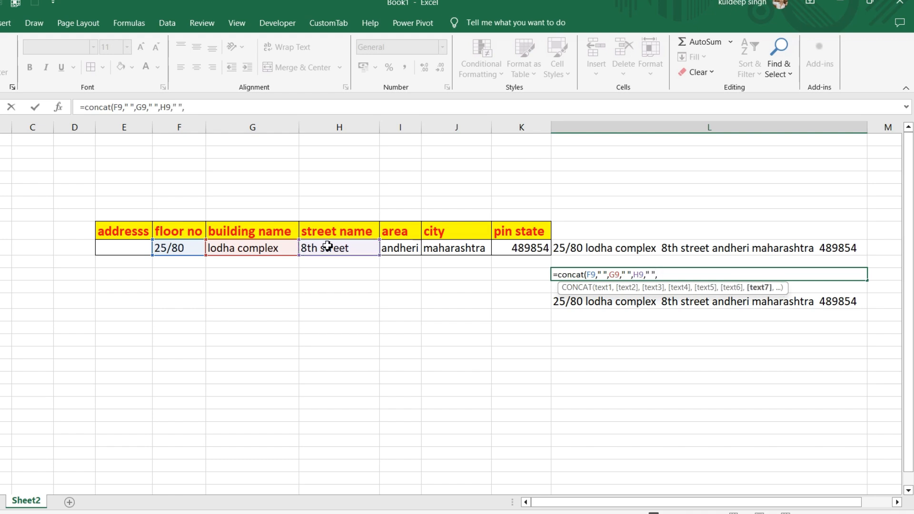
{"action": "left_click", "coordinate": [411, 248]}
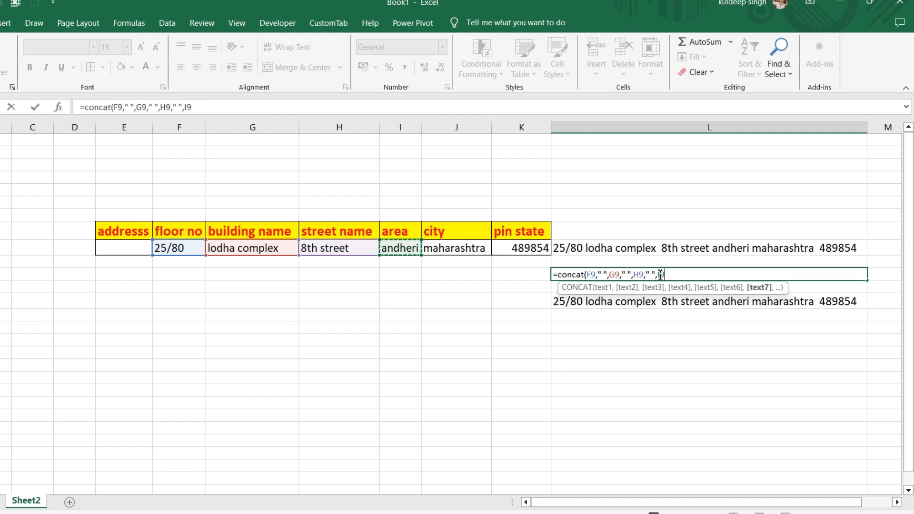
{"action": "key", "text": "Return"}
{"action": "left_click", "coordinate": [681, 276]}
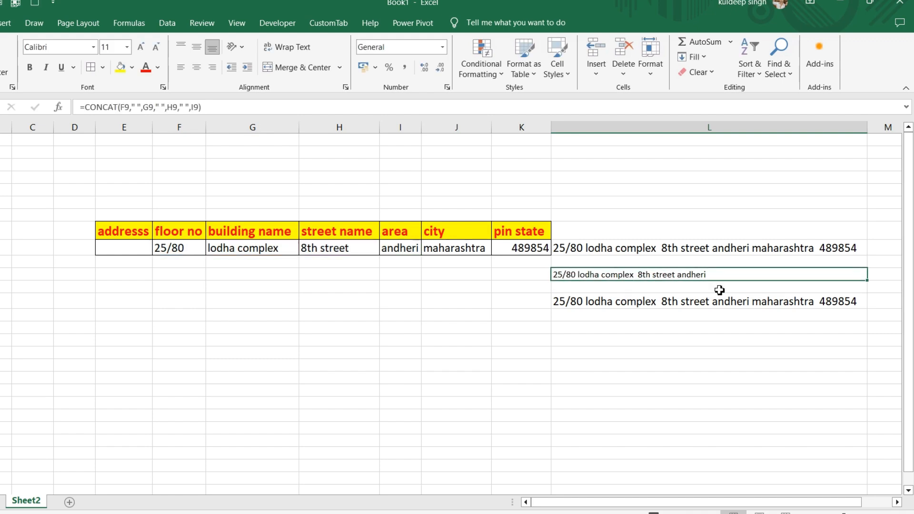
{"action": "left_click", "coordinate": [631, 251]}
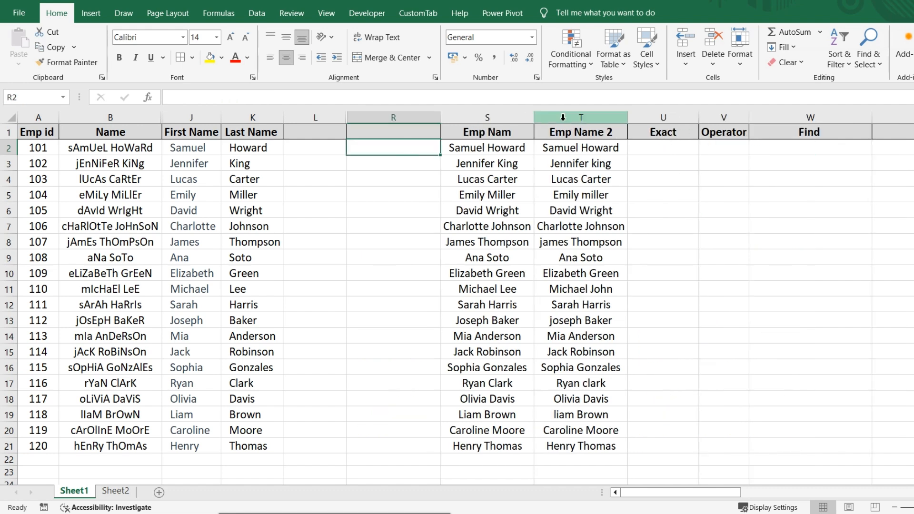
{"action": "left_click", "coordinate": [644, 147]}
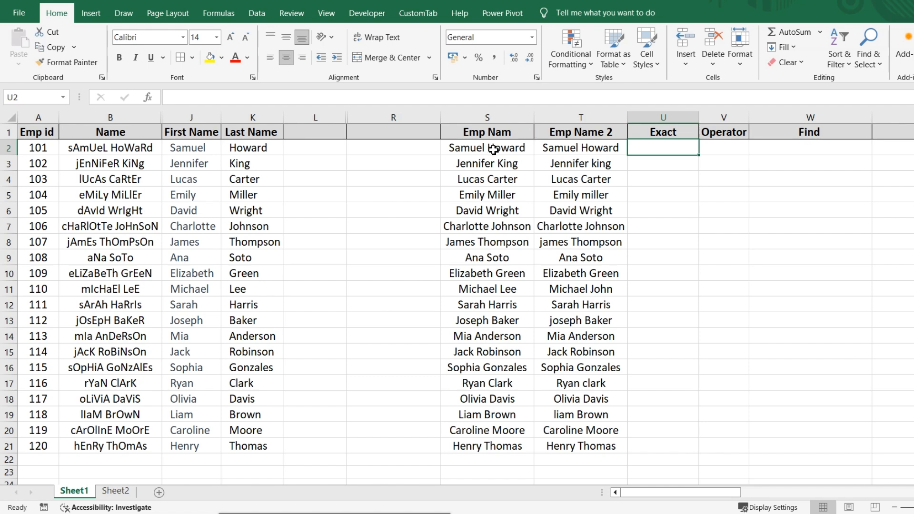
{"action": "left_click", "coordinate": [495, 117]}
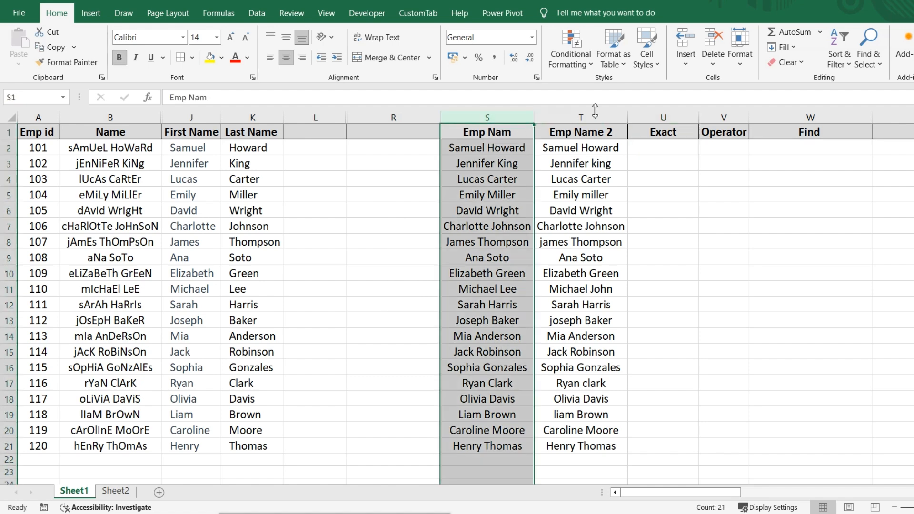
{"action": "left_click", "coordinate": [477, 147]}
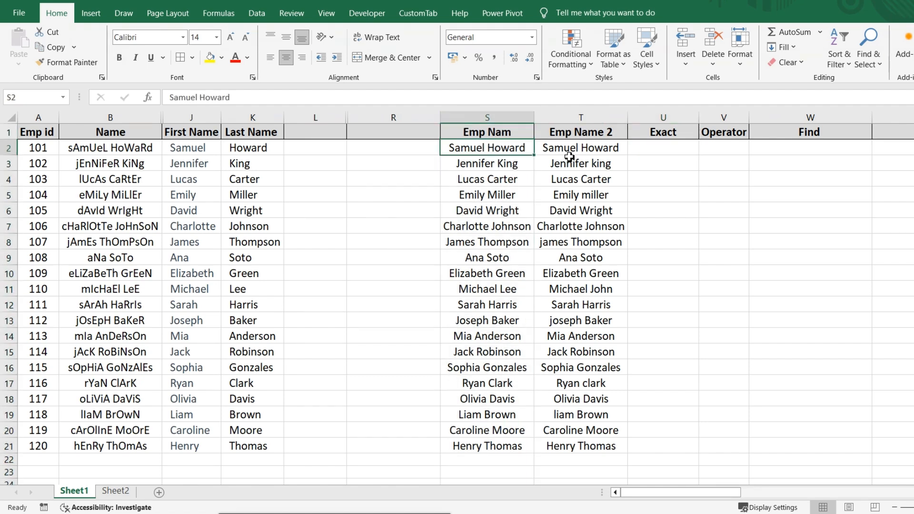
{"action": "left_click", "coordinate": [575, 155]}
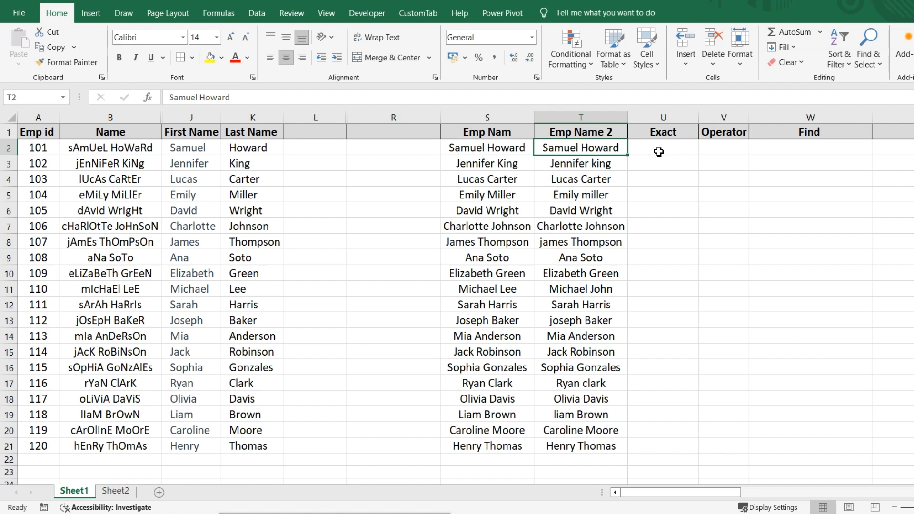
Enter =EXACT(S2,T2) in U2 to compare the two employee name columns and fill the formula down to row 21
{"action": "left_click", "coordinate": [659, 151]}
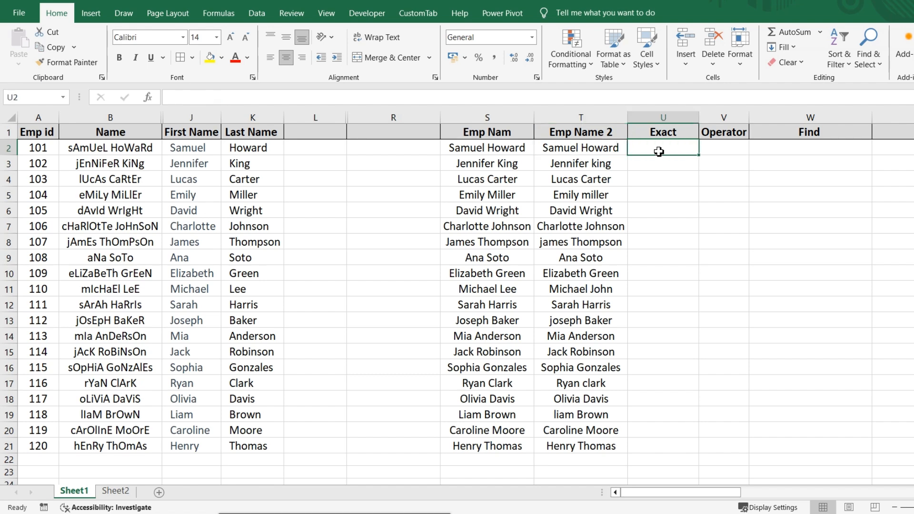
{"action": "type", "text": "=exc"}
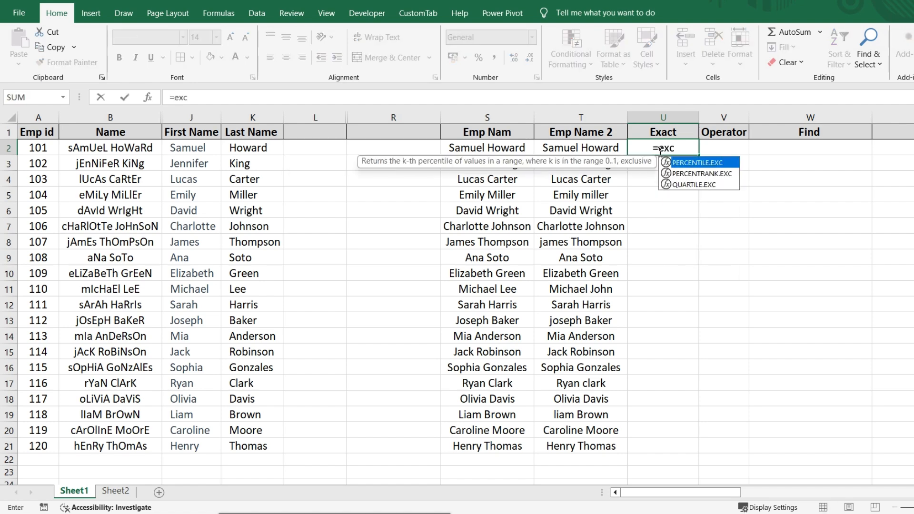
{"action": "key", "text": "BackSpace"}
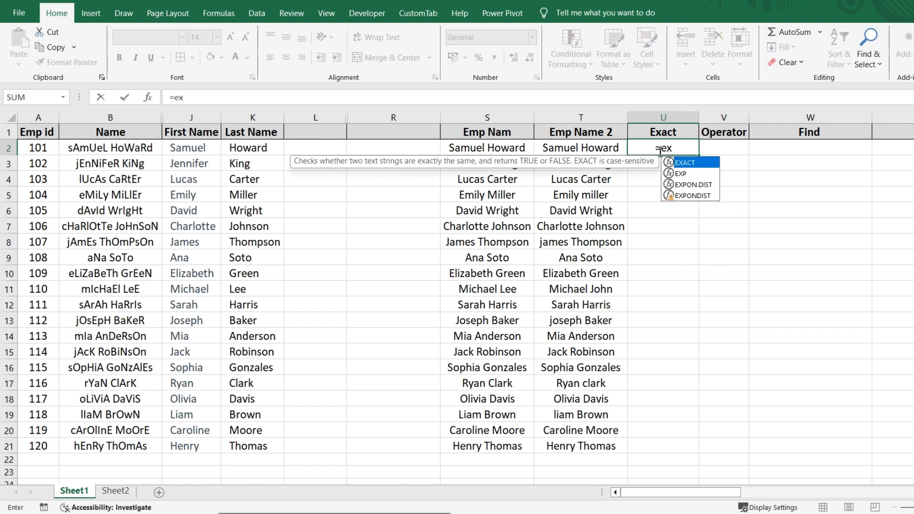
{"action": "key", "text": "Tab"}
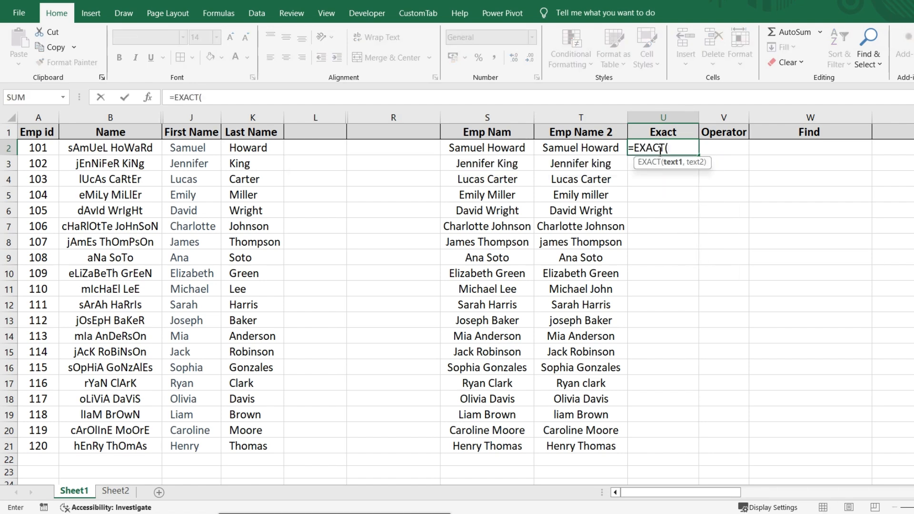
{"action": "left_click", "coordinate": [492, 147]}
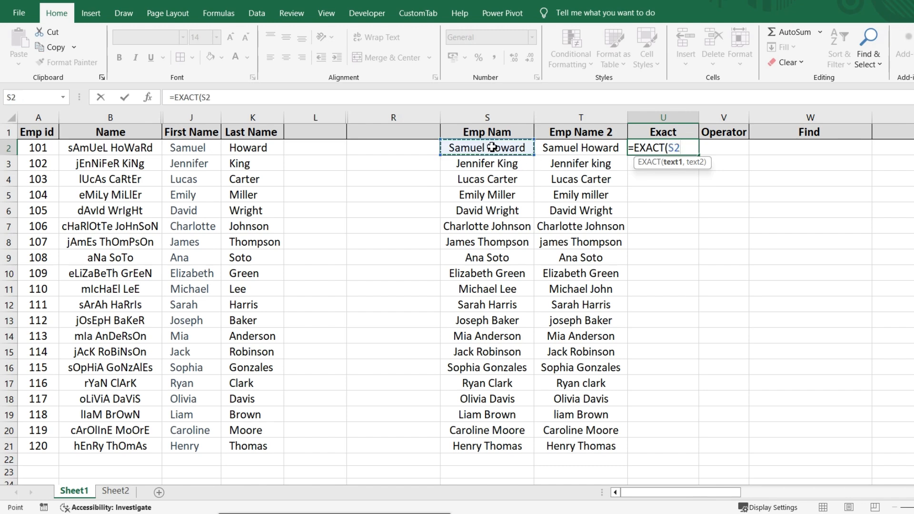
{"action": "type", "text": ","}
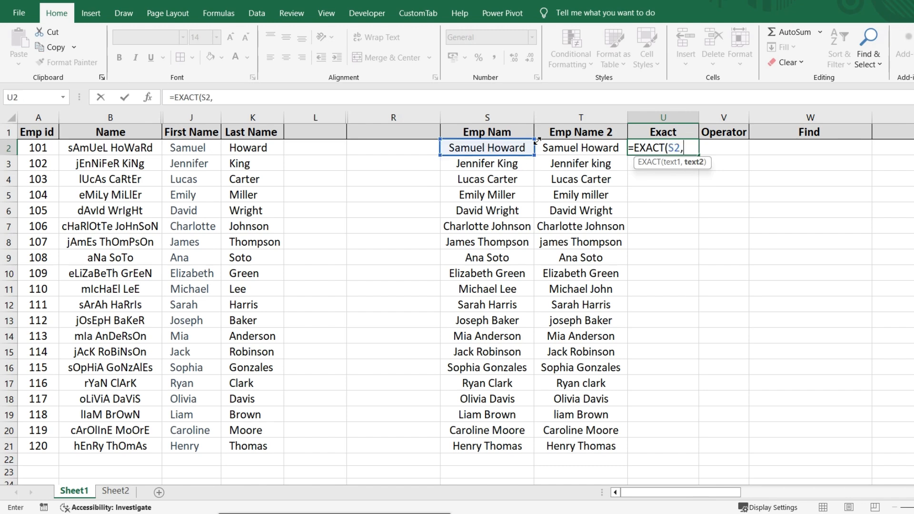
{"action": "left_click", "coordinate": [570, 147]}
{"action": "type", "text": ")"}
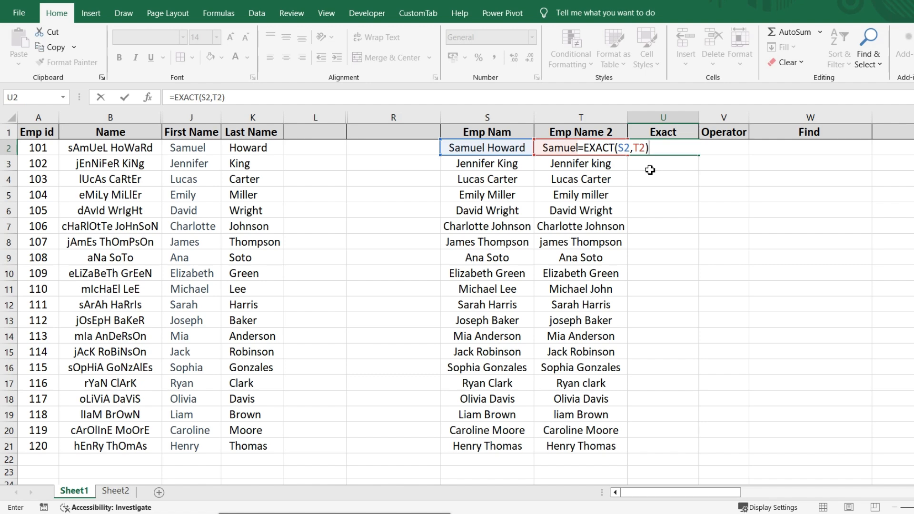
{"action": "key", "text": "Return"}
{"action": "key", "text": "Up"}
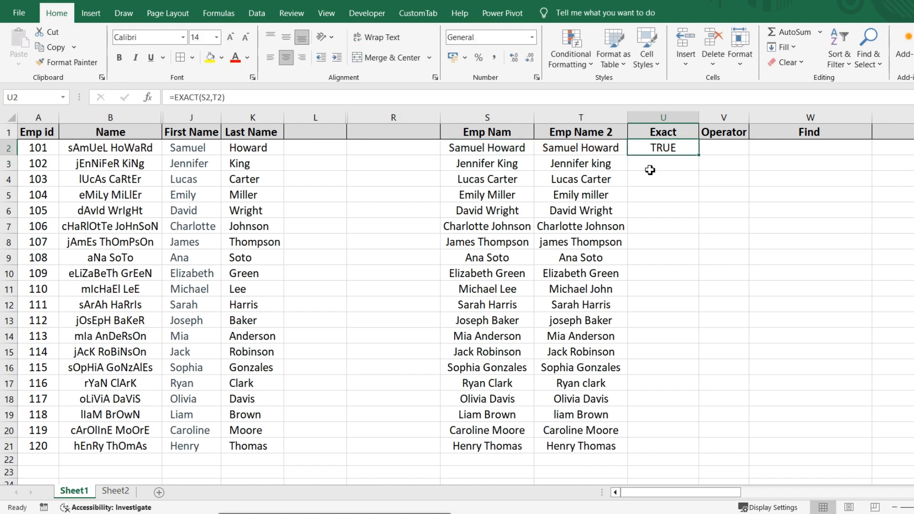
{"action": "double_click", "coordinate": [703, 157]}
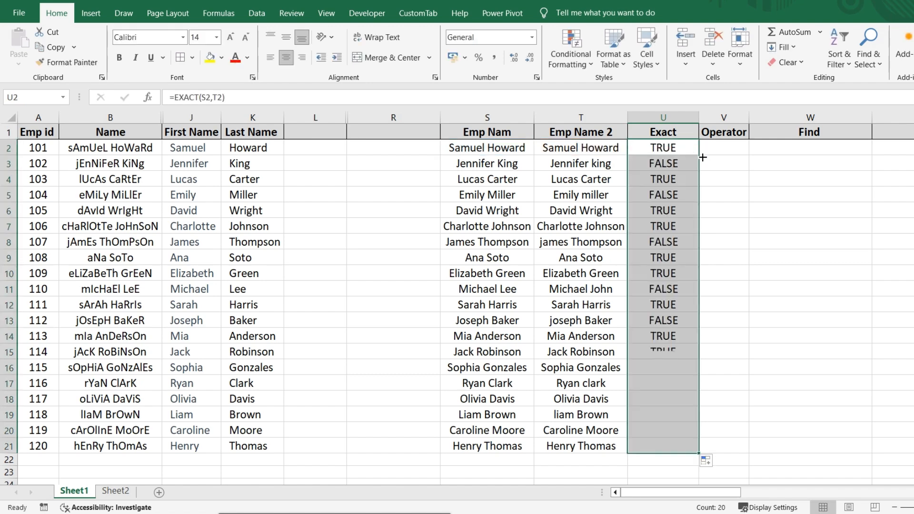
{"action": "left_click", "coordinate": [665, 163]}
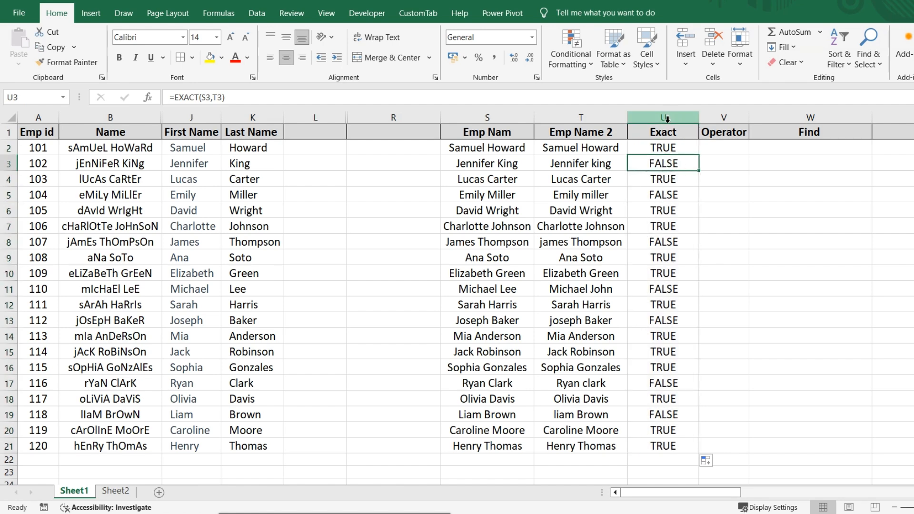
Add filters to the header row and filter the Exact column to show only FALSE
{"action": "left_click", "coordinate": [657, 130]}
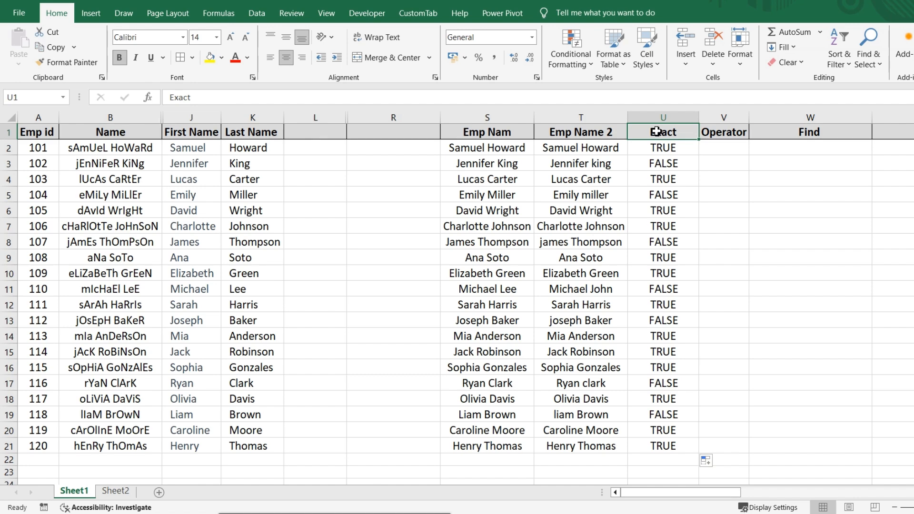
{"action": "left_click", "coordinate": [266, 14]}
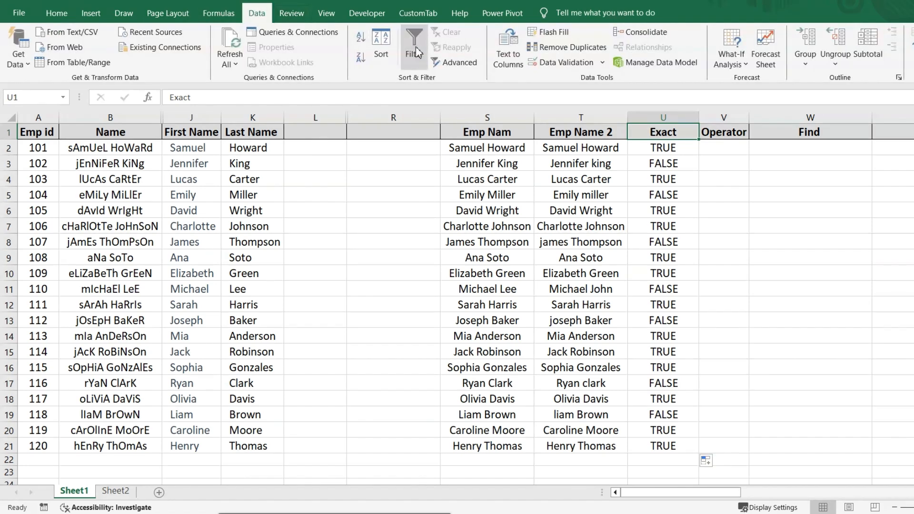
{"action": "left_click", "coordinate": [415, 51]}
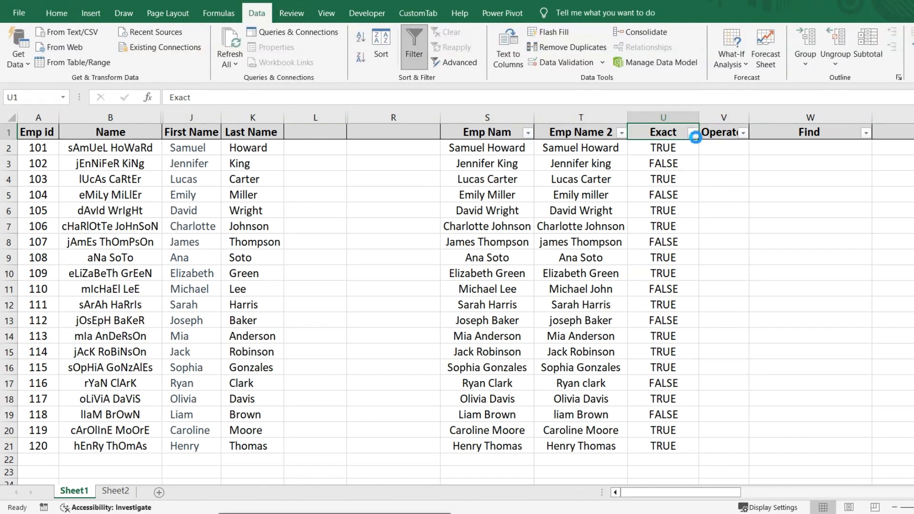
{"action": "left_click", "coordinate": [692, 133]}
{"action": "left_click", "coordinate": [559, 280]}
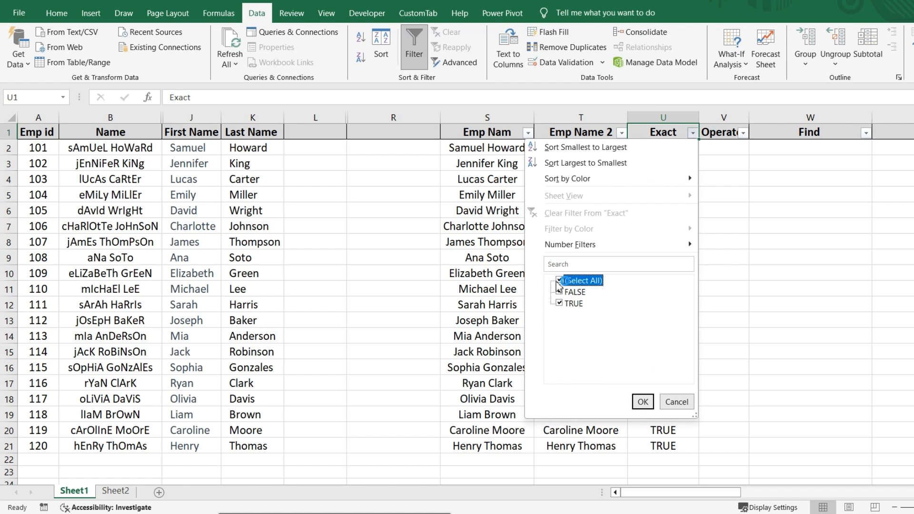
{"action": "left_click", "coordinate": [560, 292]}
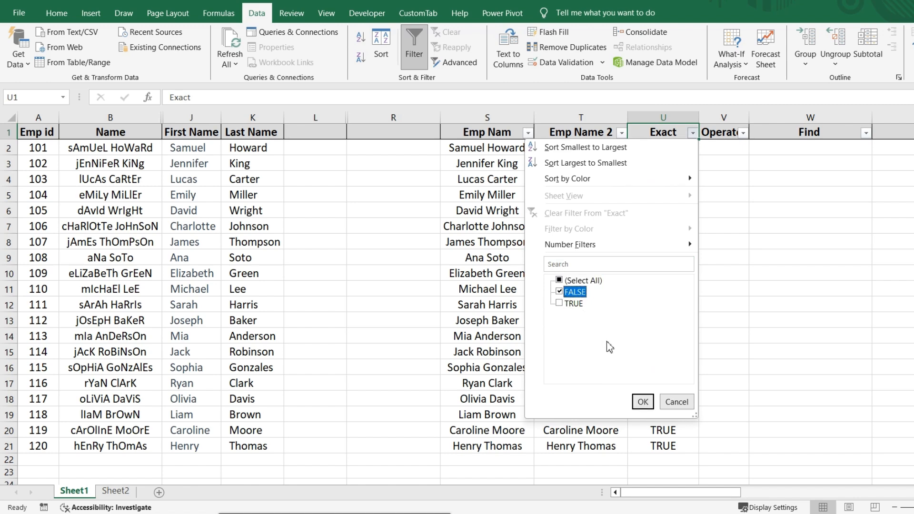
{"action": "left_click", "coordinate": [642, 402]}
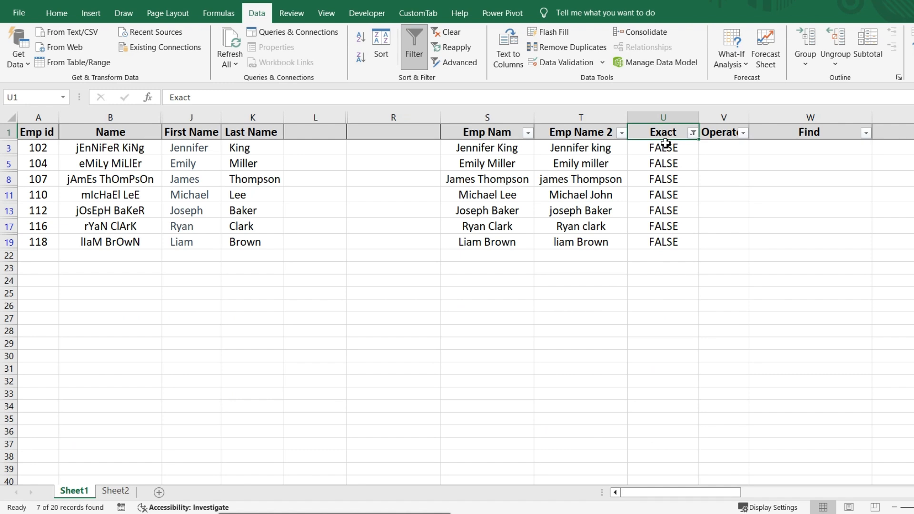
{"action": "left_click", "coordinate": [664, 148]}
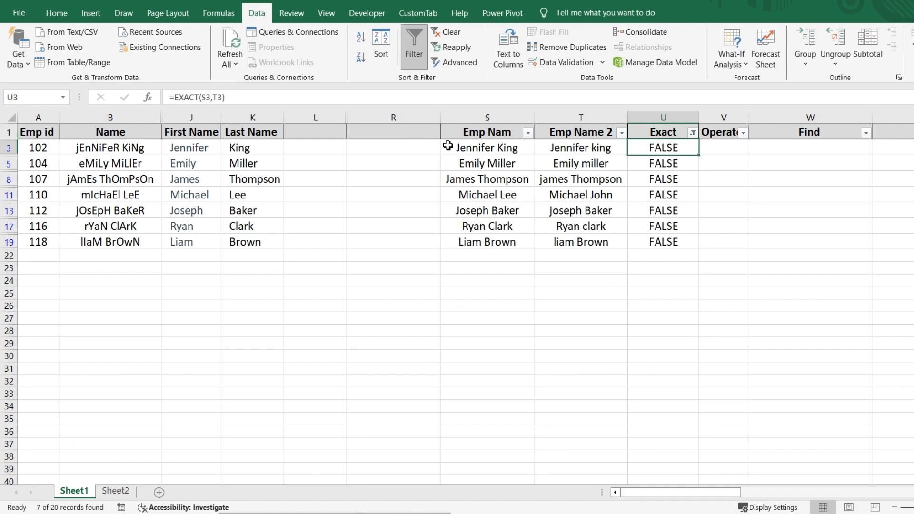
Examine the filtered rows, comparing letter case of the names in columns S and T against the EXACT results in column U
{"action": "left_click", "coordinate": [465, 148]}
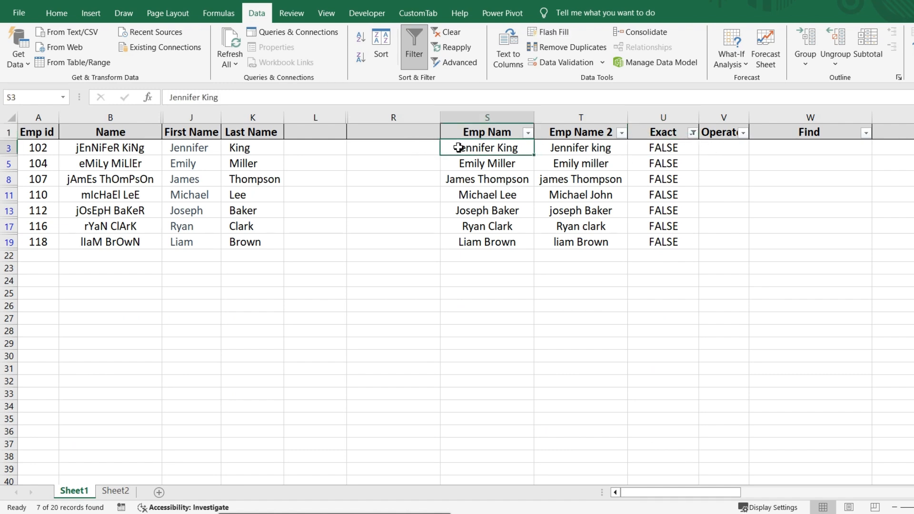
{"action": "left_click", "coordinate": [620, 153]}
{"action": "left_click", "coordinate": [471, 167]}
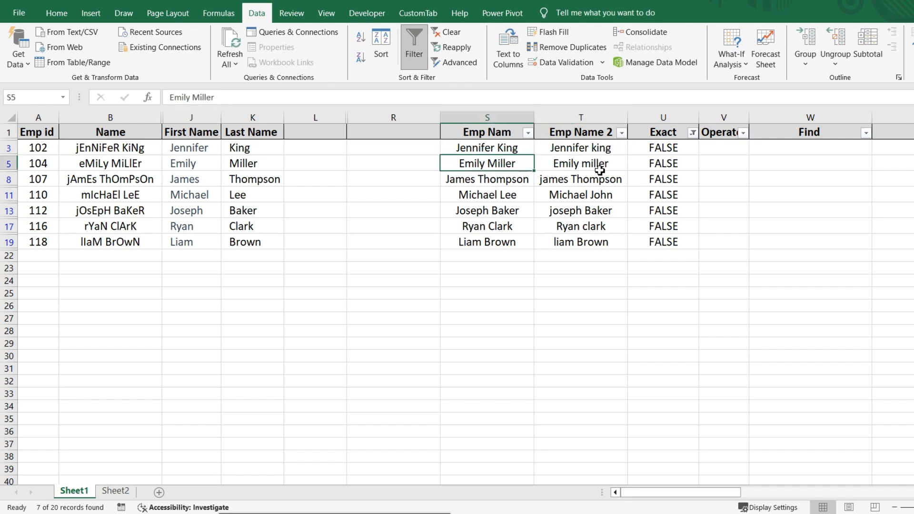
{"action": "left_click", "coordinate": [618, 170]}
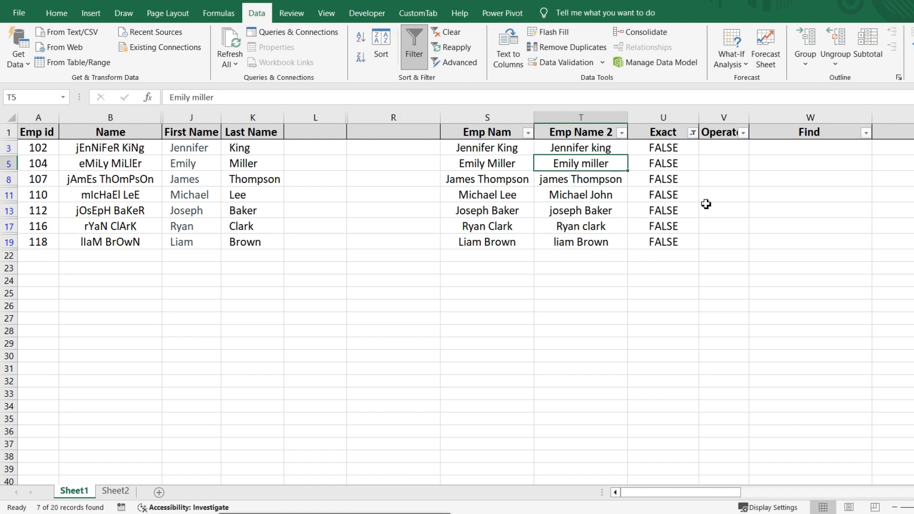
{"action": "left_click", "coordinate": [673, 152]}
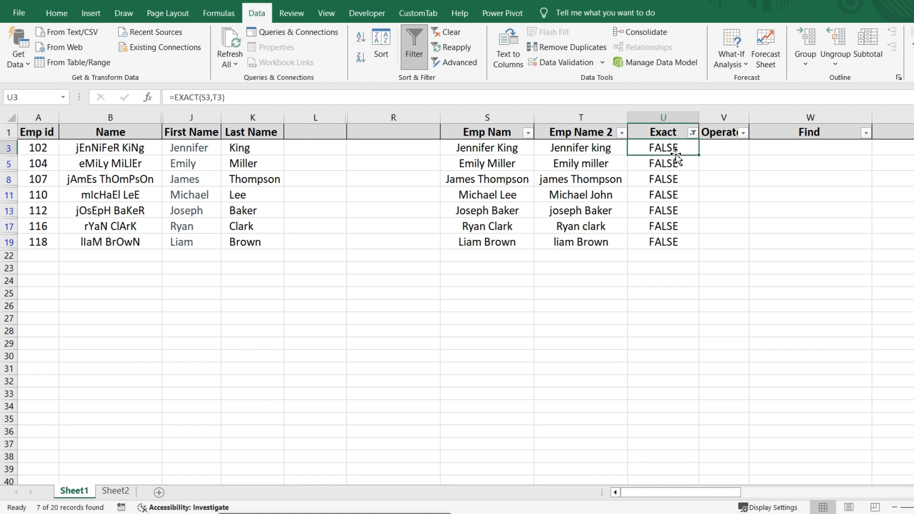
{"action": "left_click", "coordinate": [470, 156]}
{"action": "left_click", "coordinate": [576, 152]}
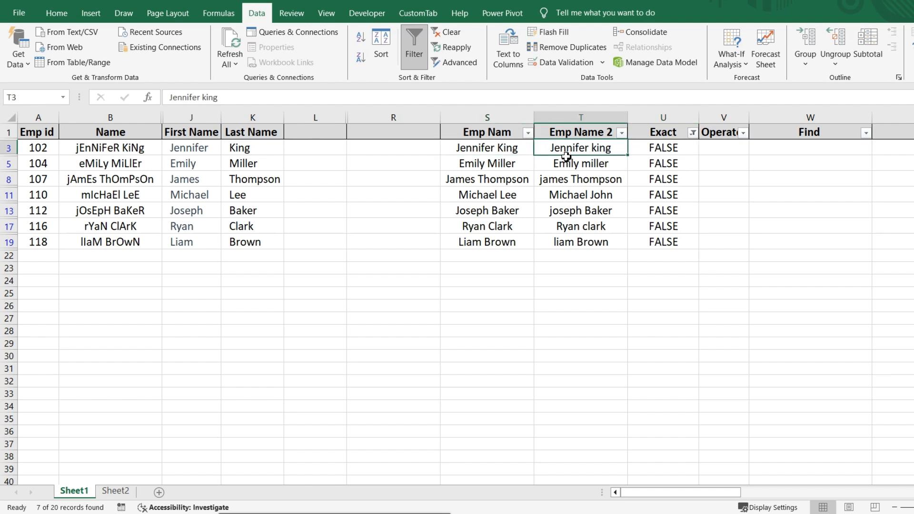
{"action": "double_click", "coordinate": [504, 149]}
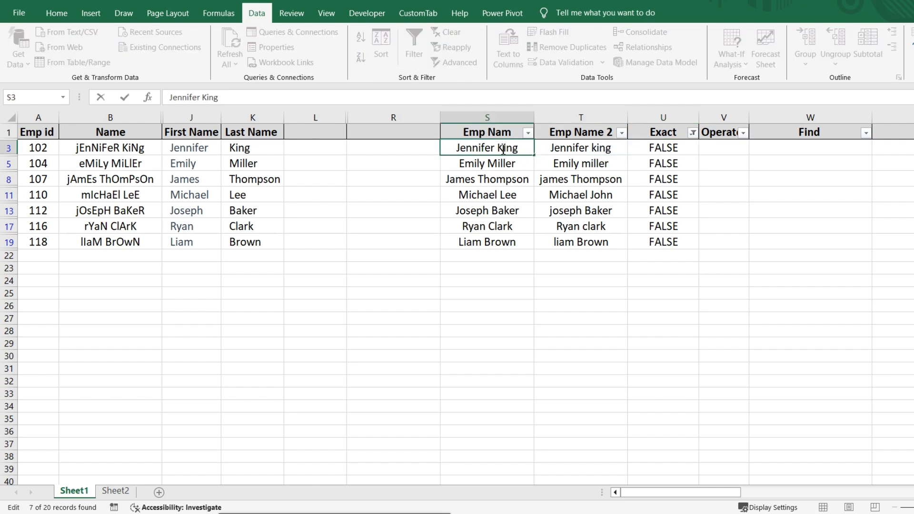
{"action": "left_click", "coordinate": [599, 147]}
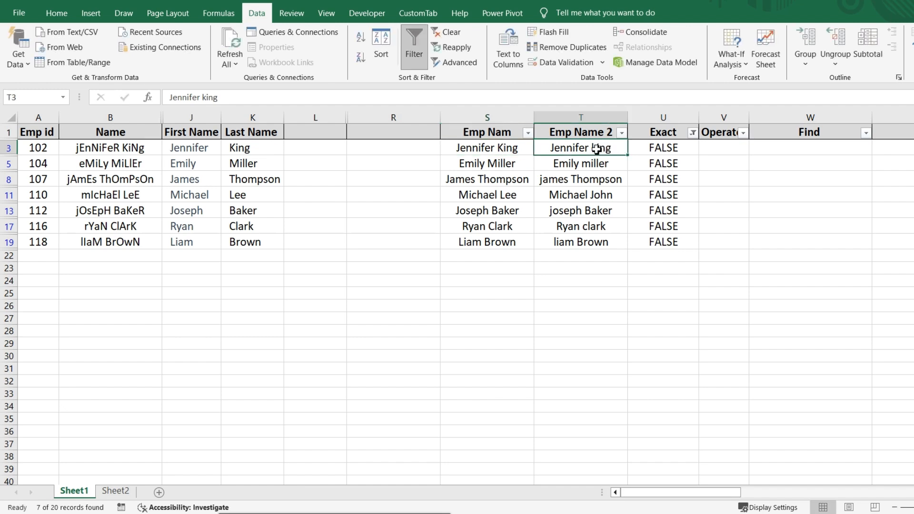
{"action": "double_click", "coordinate": [596, 149]}
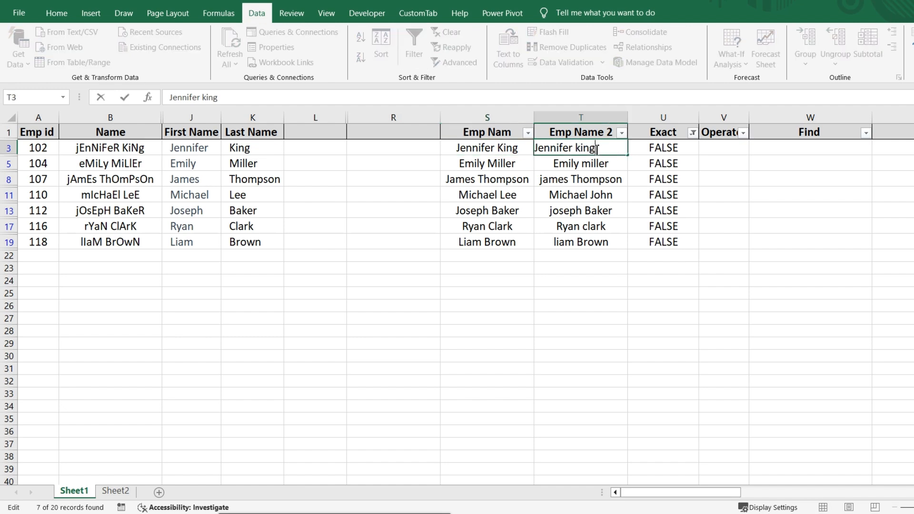
{"action": "left_click", "coordinate": [568, 162]}
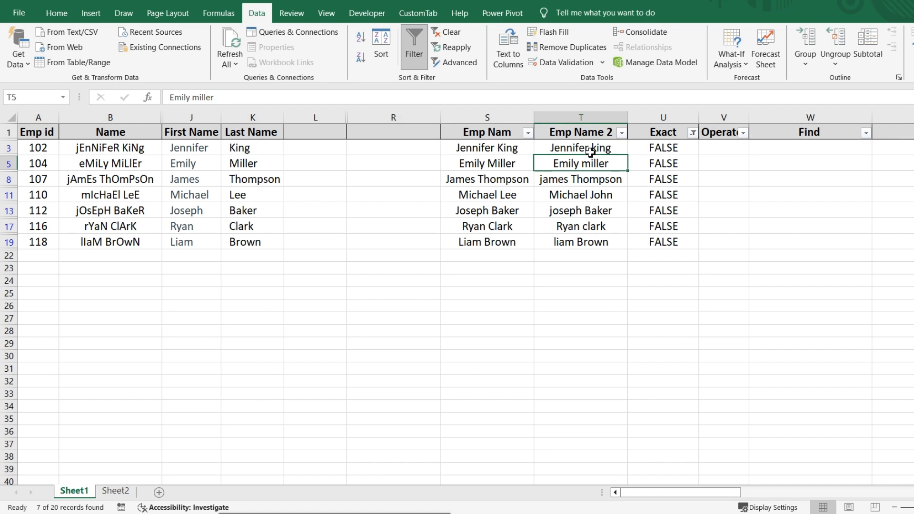
{"action": "left_click", "coordinate": [555, 185]}
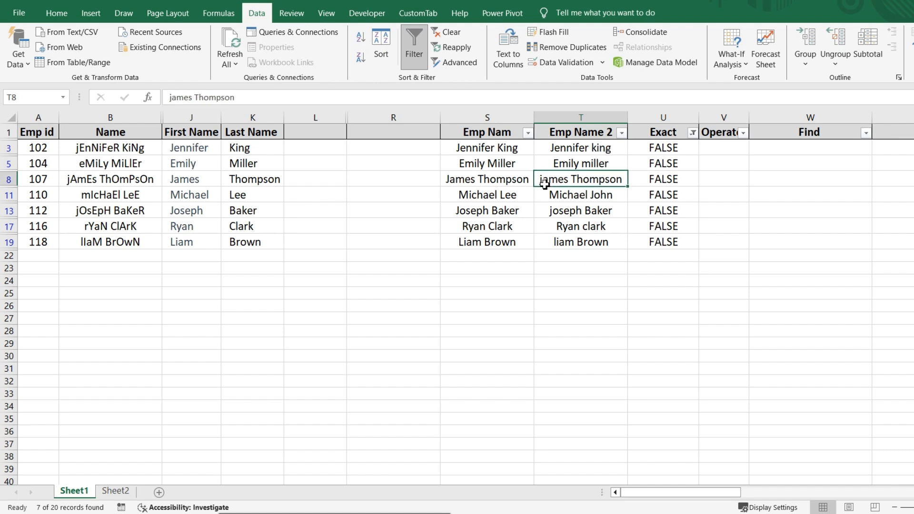
{"action": "left_click", "coordinate": [446, 181]}
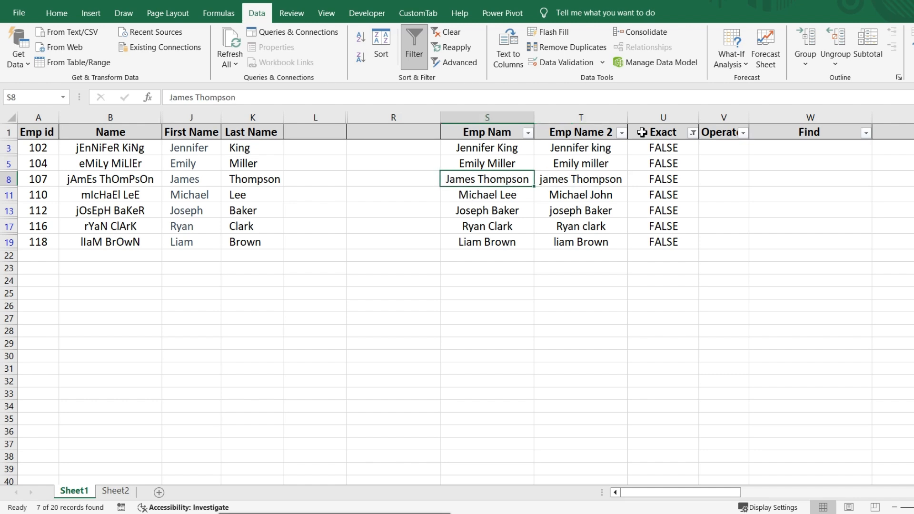
Show all values of the Exact column again and remove the filters from the header row
{"action": "left_click", "coordinate": [694, 134]}
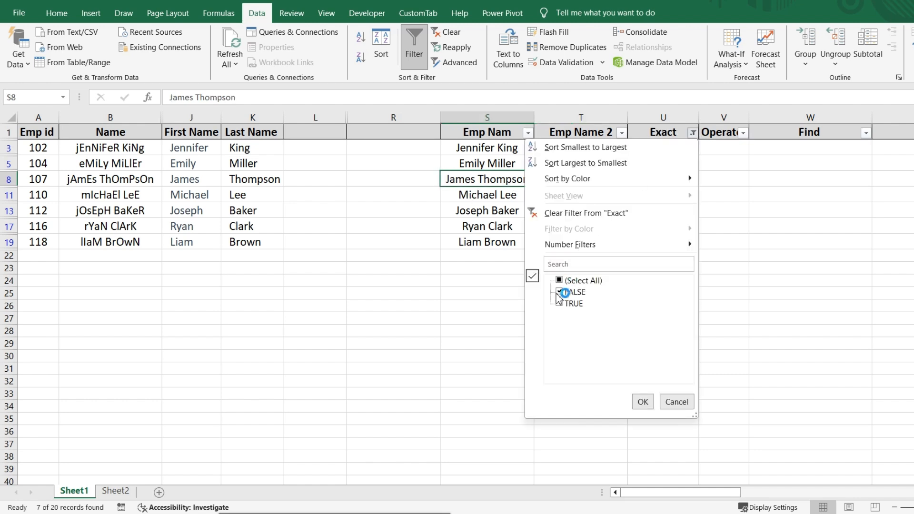
{"action": "left_click", "coordinate": [560, 281]}
{"action": "left_click", "coordinate": [643, 402]}
{"action": "left_click", "coordinate": [421, 66]}
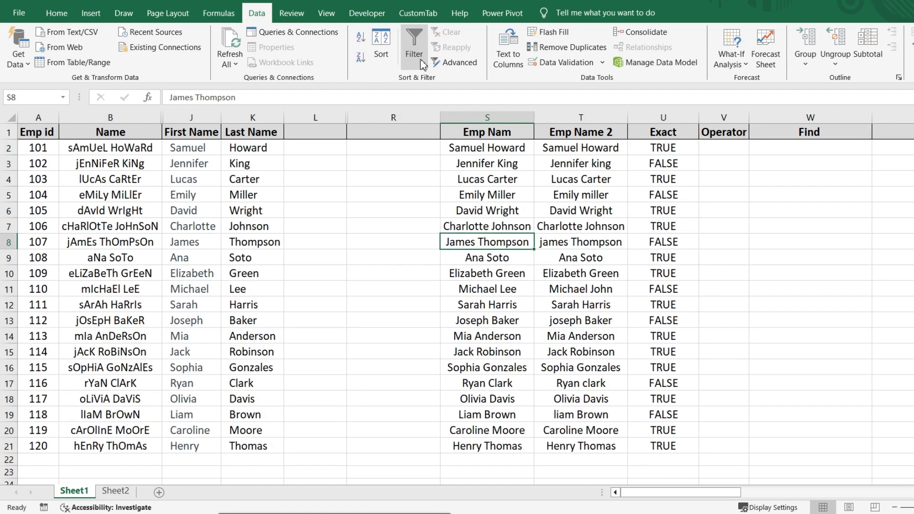
{"action": "left_click", "coordinate": [678, 160]}
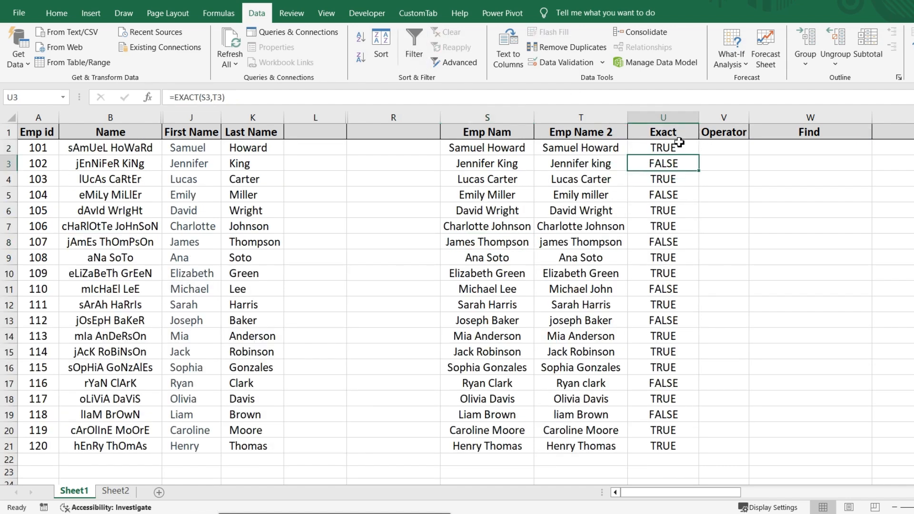
Enter =S2=T2 in V2 to compare the two name columns with the equals operator and fill it down to row 21
{"action": "left_click", "coordinate": [740, 150]}
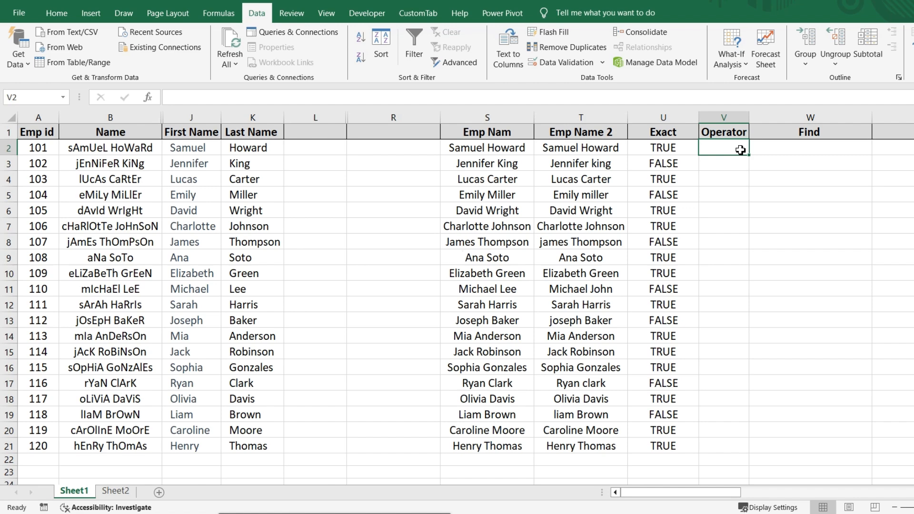
{"action": "type", "text": "="}
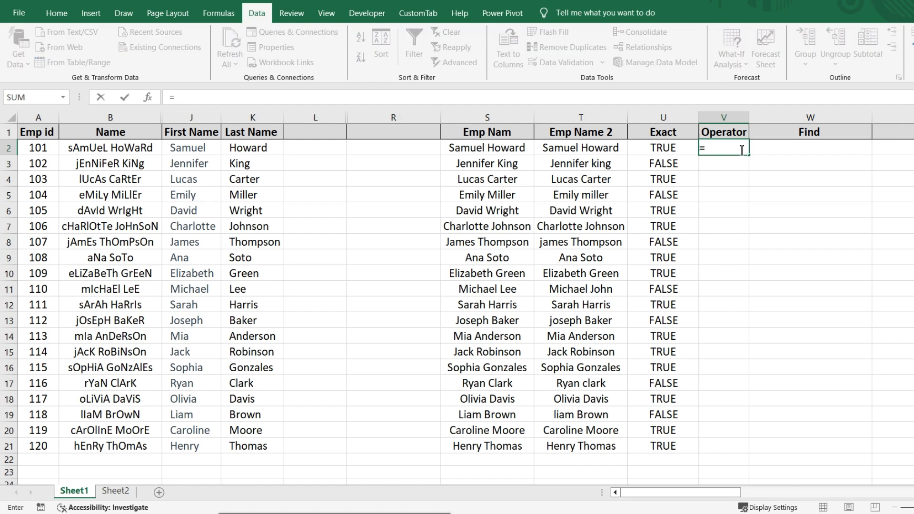
{"action": "key", "text": "Left"}
{"action": "key", "text": "Left"}
{"action": "key", "text": "Left"}
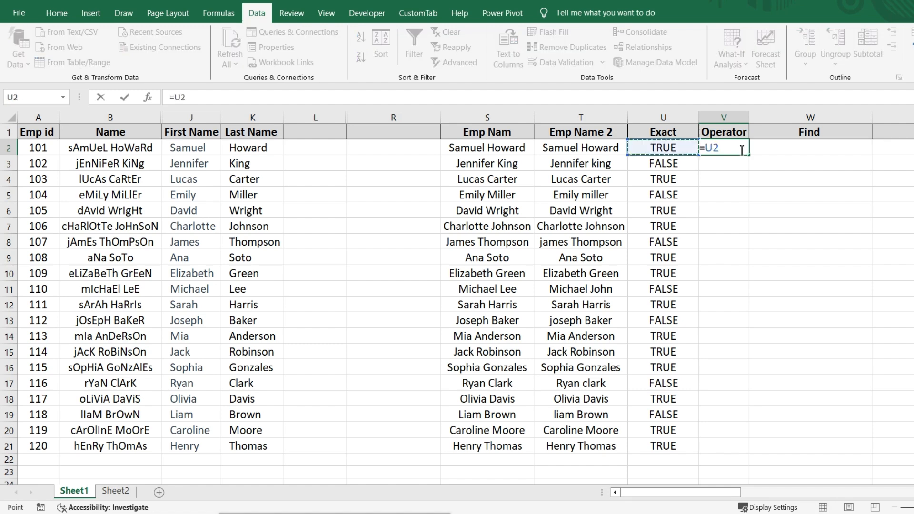
{"action": "type", "text": "="}
{"action": "key", "text": "Left"}
{"action": "key", "text": "Left"}
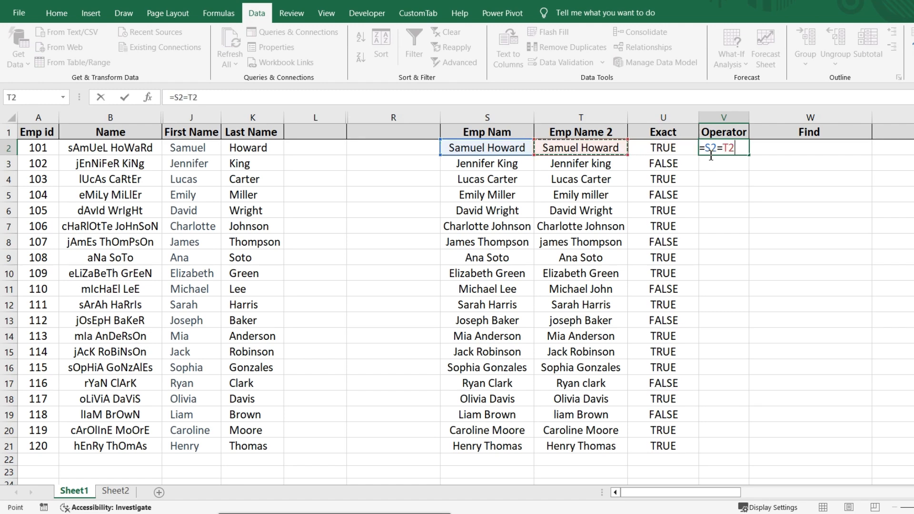
{"action": "key", "text": "Return"}
{"action": "key", "text": "Up"}
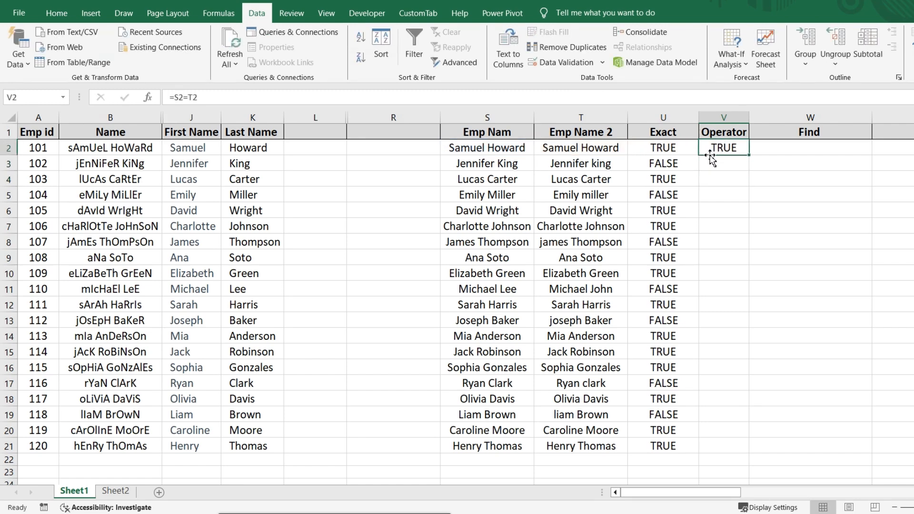
{"action": "double_click", "coordinate": [749, 154]}
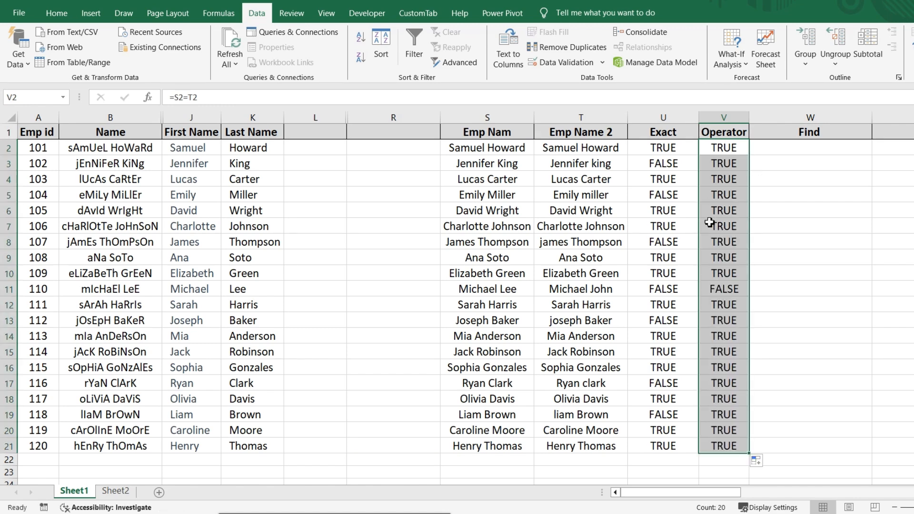
Make the mismatching row's cells S11:V11 bold
{"action": "left_click", "coordinate": [719, 293]}
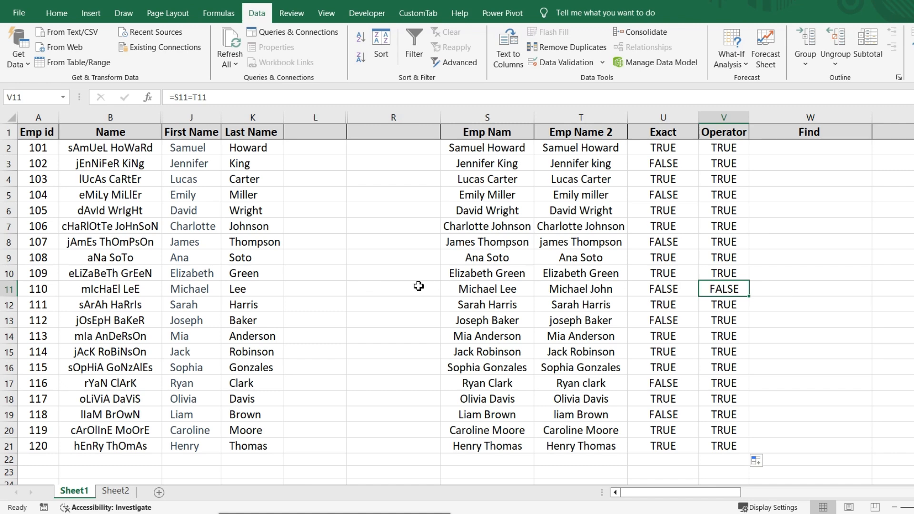
{"action": "left_click", "coordinate": [469, 289]}
{"action": "key", "text": "shift+Right"}
{"action": "key", "text": "shift+Right"}
{"action": "key", "text": "shift+Right"}
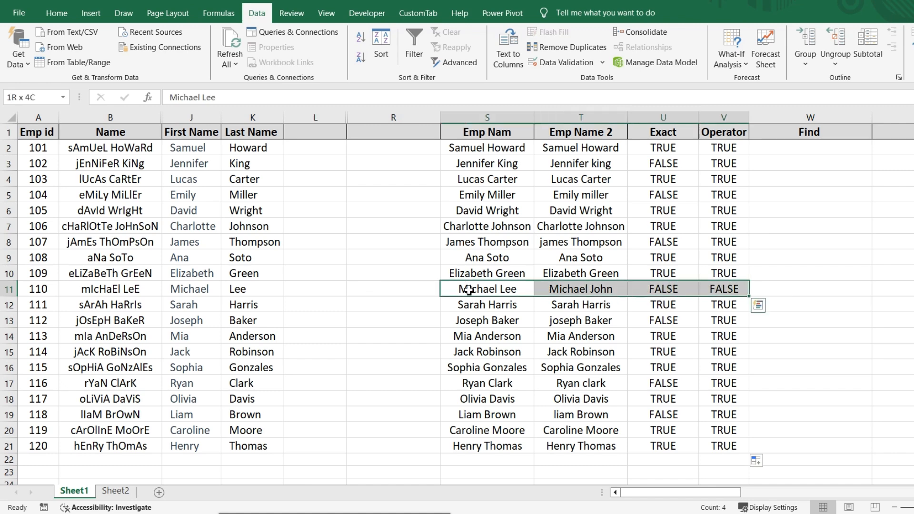
{"action": "left_click", "coordinate": [57, 12]}
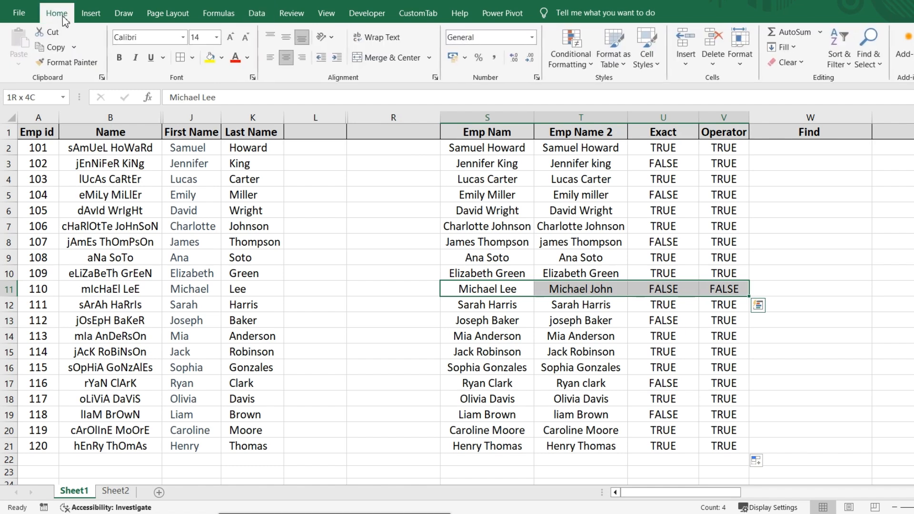
{"action": "left_click", "coordinate": [119, 58]}
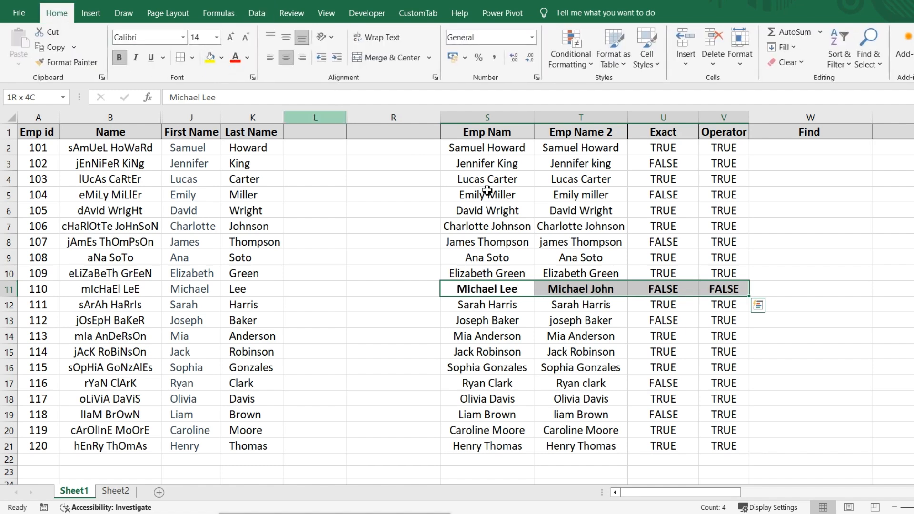
Examine row 11, comparing its two employee names with the results in the Exact and Operator columns
{"action": "left_click", "coordinate": [632, 287]}
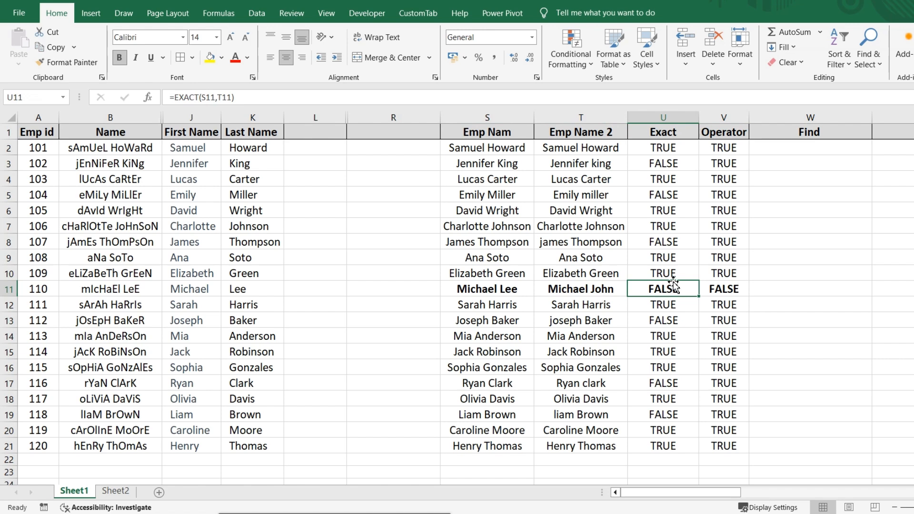
{"action": "left_click", "coordinate": [727, 291]}
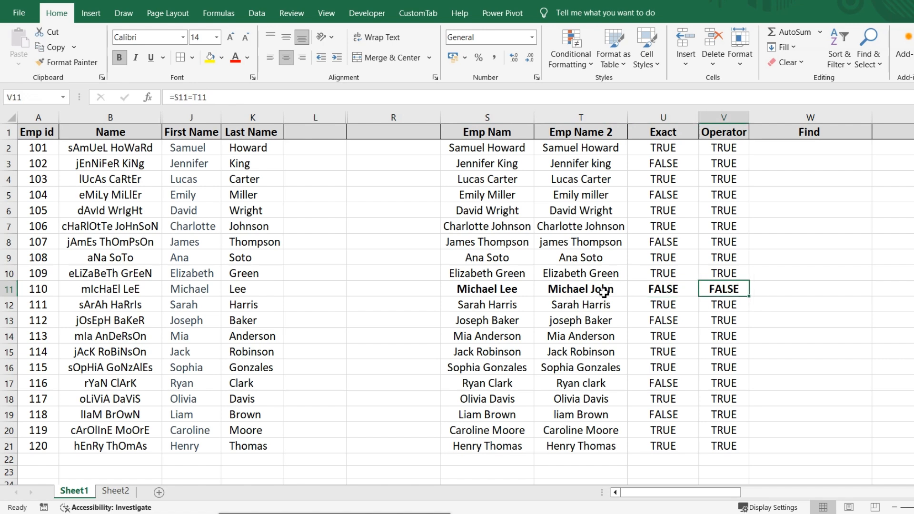
{"action": "left_click", "coordinate": [490, 291]}
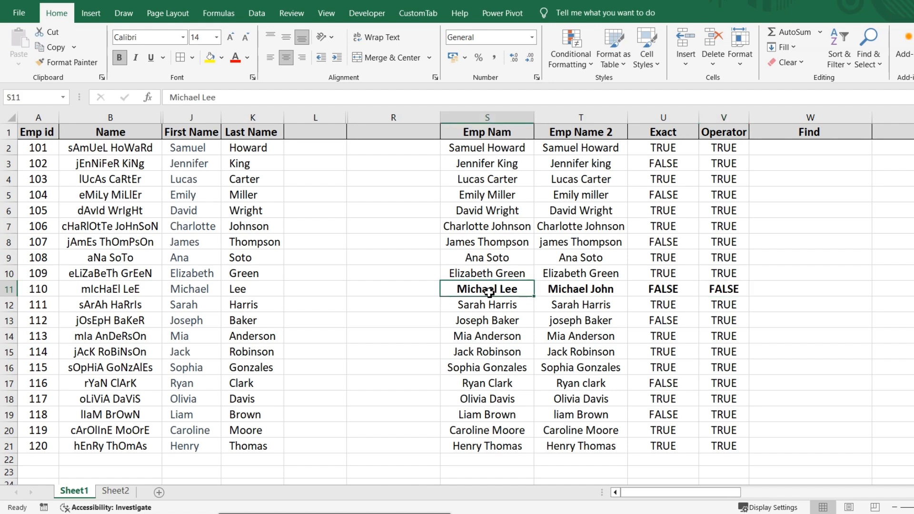
{"action": "left_click", "coordinate": [586, 286]}
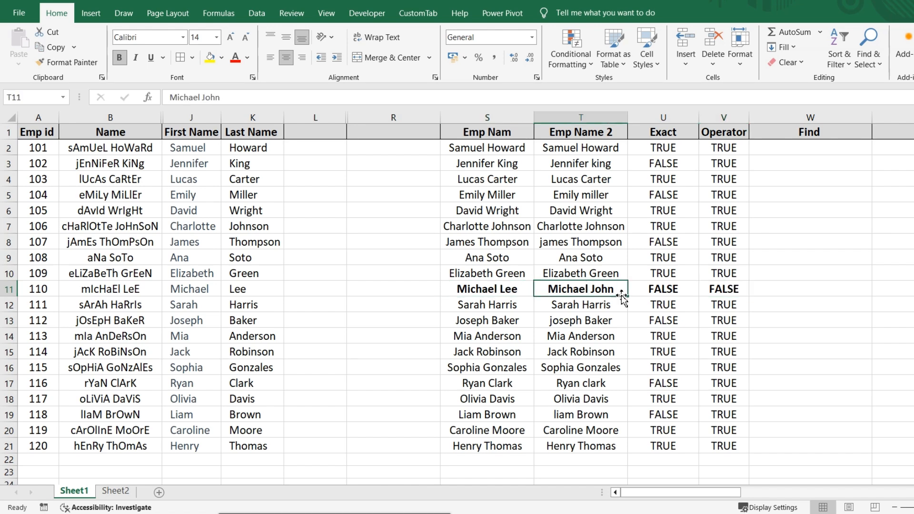
{"action": "left_click", "coordinate": [725, 285]}
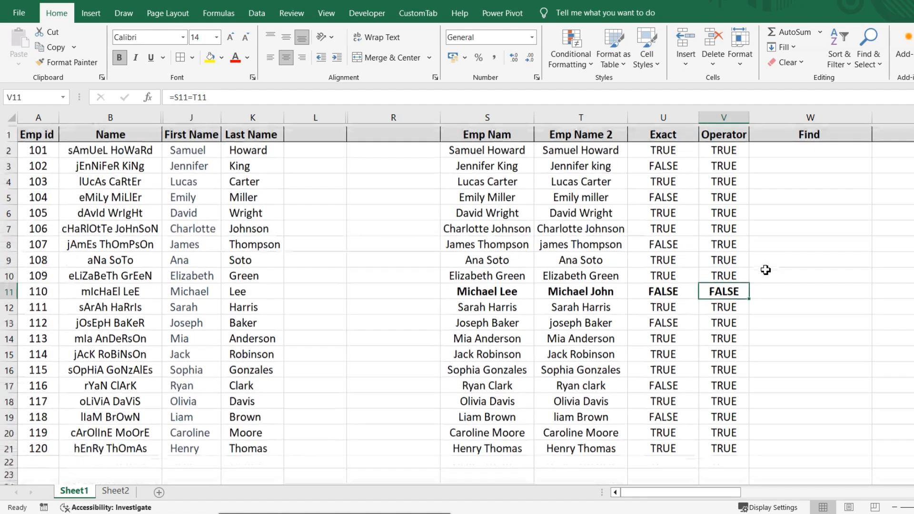
{"action": "left_click", "coordinate": [805, 151]}
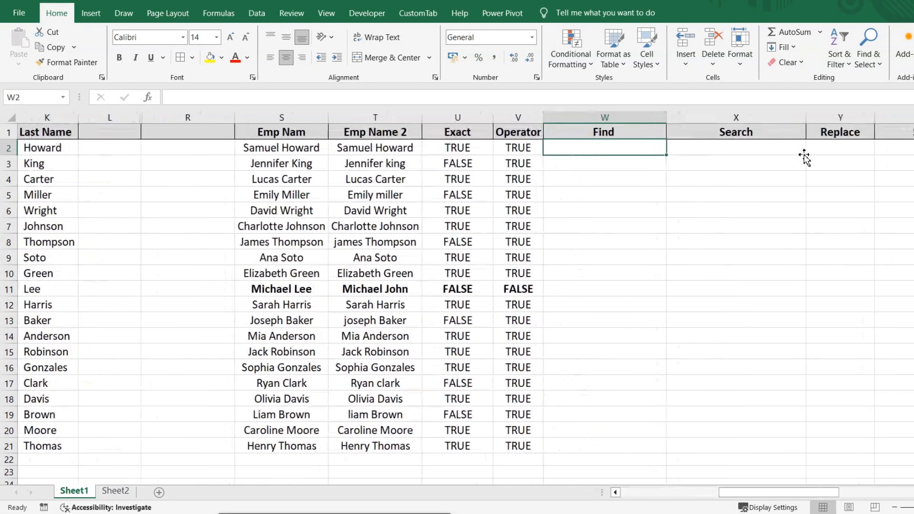
{"action": "left_click", "coordinate": [522, 289]}
Enter =FIND("a",S2) in W2 to locate the lowercase letter a in the first employee name
{"action": "left_click", "coordinate": [635, 156]}
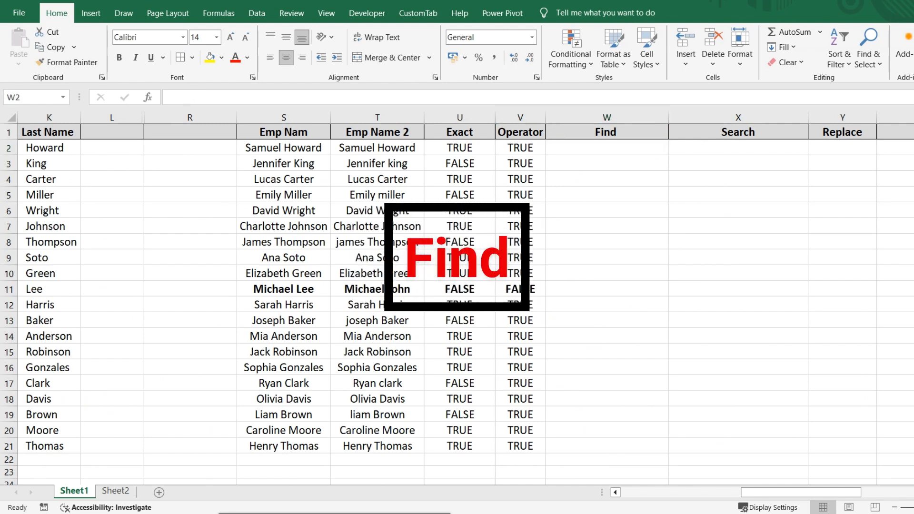
{"action": "scroll", "coordinate": [419, 172], "scroll_direction": "right", "scroll_amount": 2}
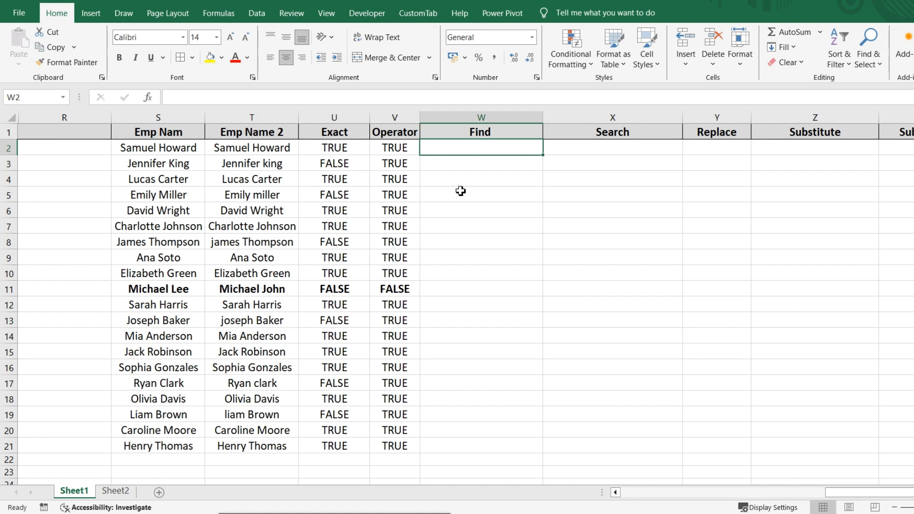
{"action": "left_click", "coordinate": [127, 148]}
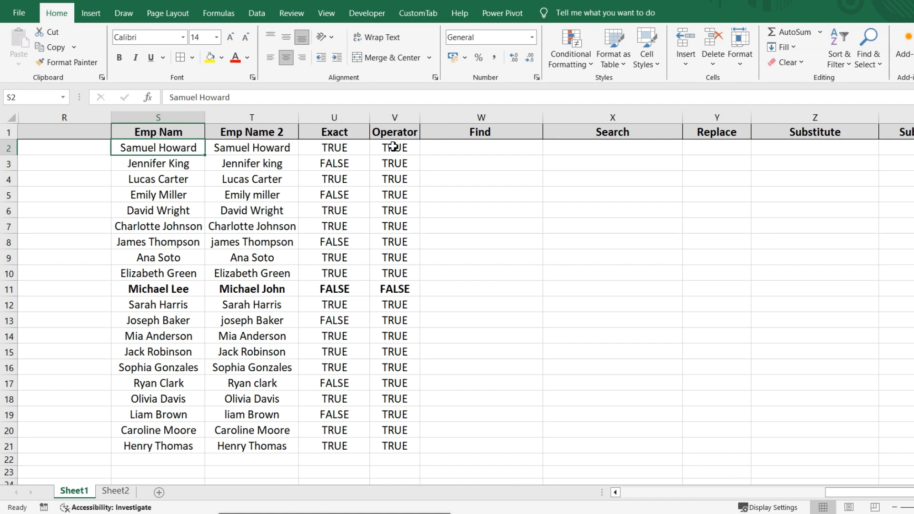
{"action": "left_click", "coordinate": [434, 145]}
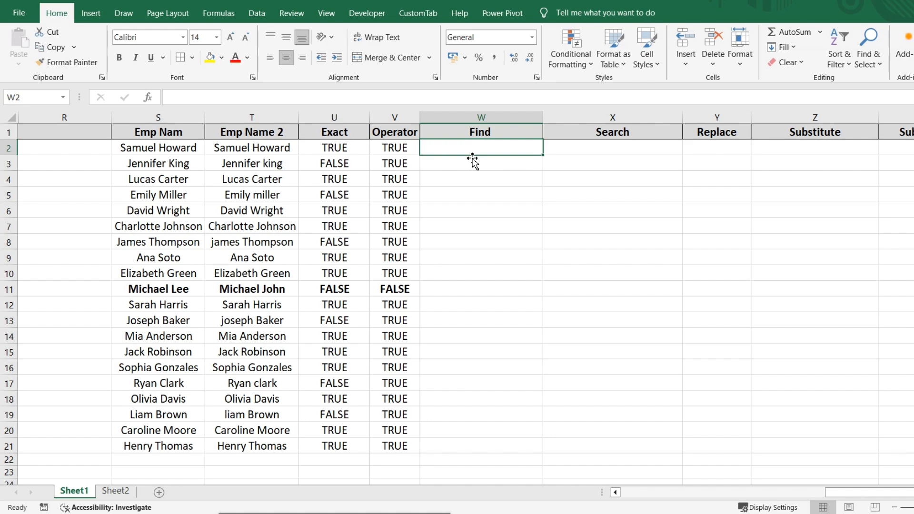
{"action": "scroll", "coordinate": [472, 162], "scroll_direction": "left", "scroll_amount": 3}
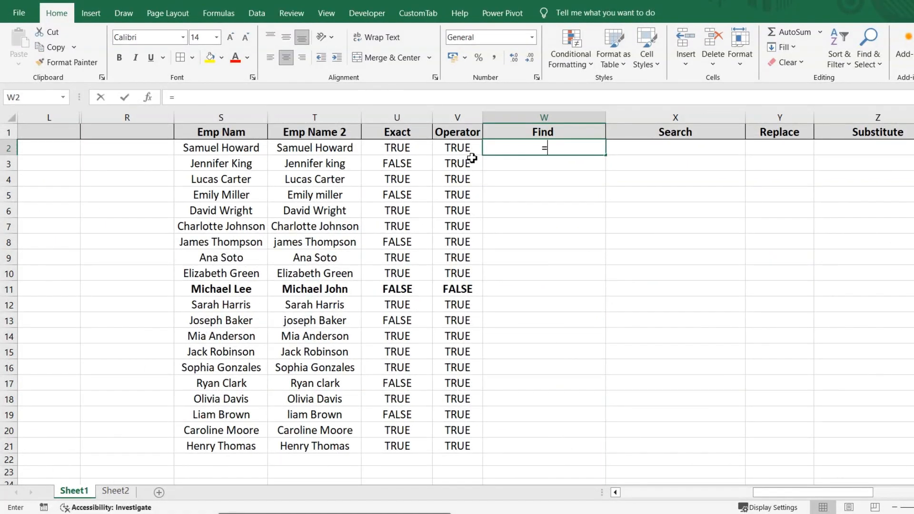
{"action": "type", "text": "=FIND("}
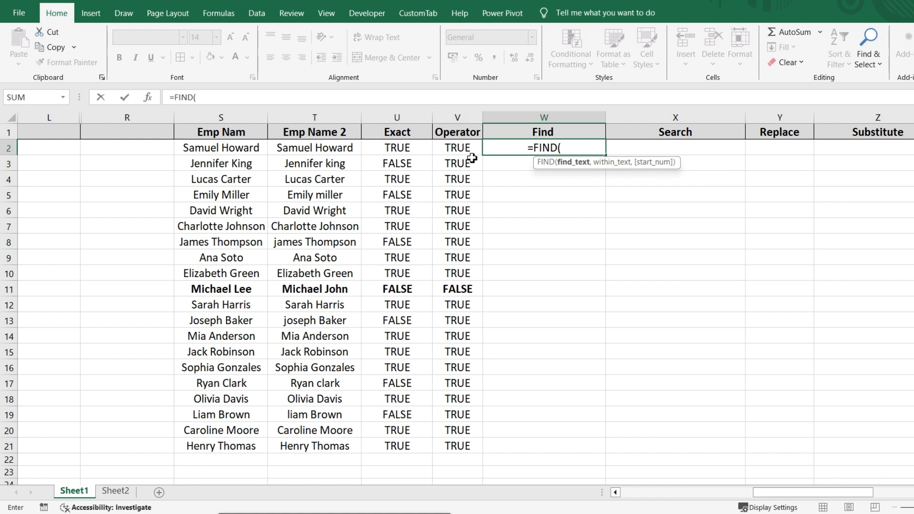
{"action": "type", "text": "\""}
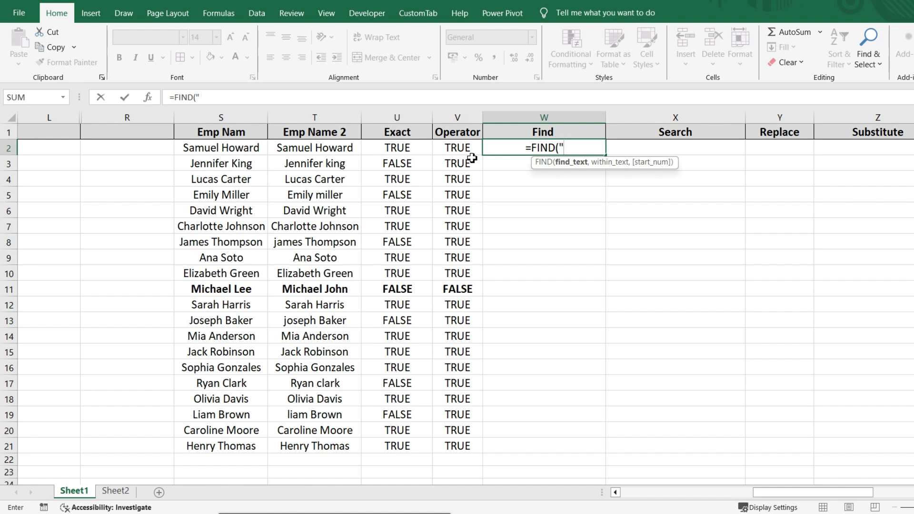
{"action": "type", "text": "a\""}
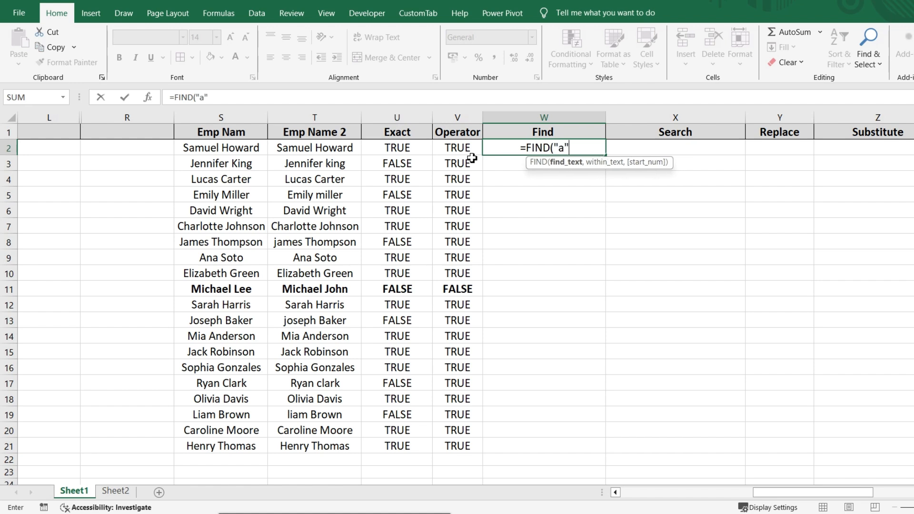
{"action": "type", "text": ","}
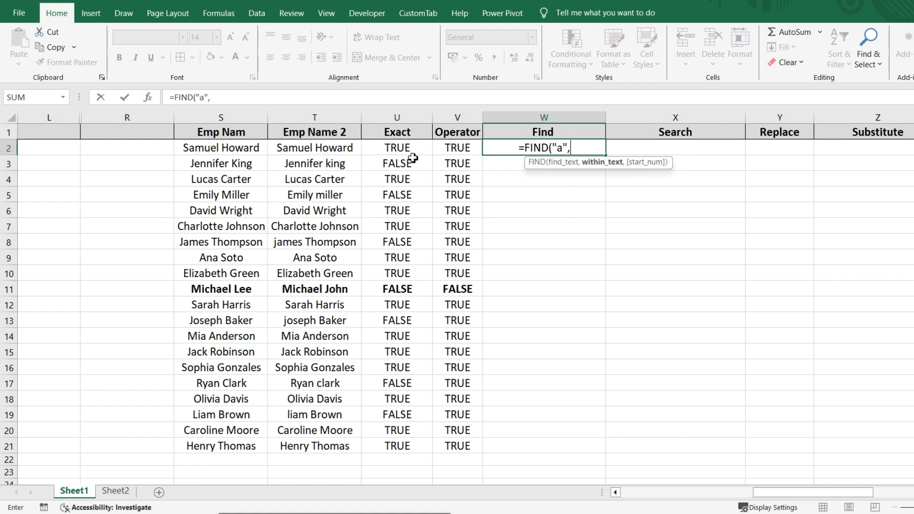
{"action": "left_click", "coordinate": [200, 151]}
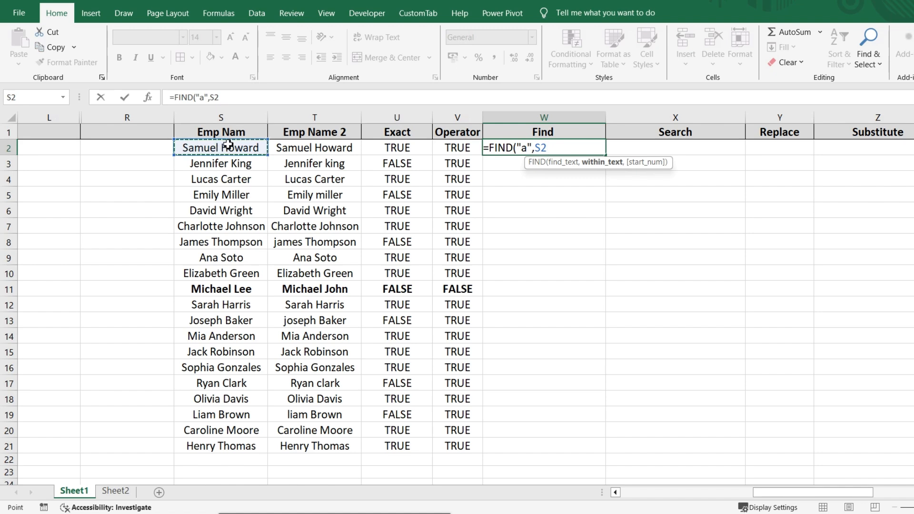
{"action": "key", "text": "Return"}
{"action": "key", "text": "Up"}
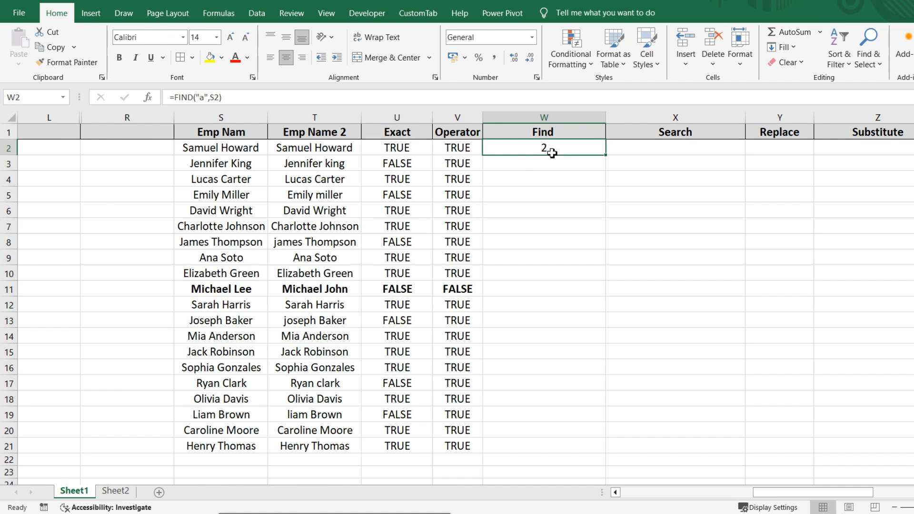
Fill the FIND formula from W2 down to row 21 and check the error results in rows 3 and 5 against their names
{"action": "left_click", "coordinate": [200, 152]}
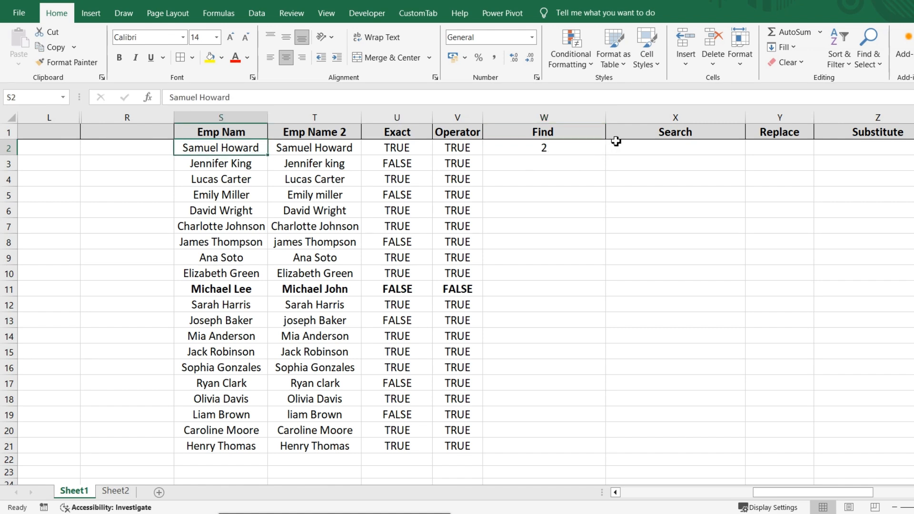
{"action": "left_click", "coordinate": [595, 148]}
{"action": "double_click", "coordinate": [605, 157]}
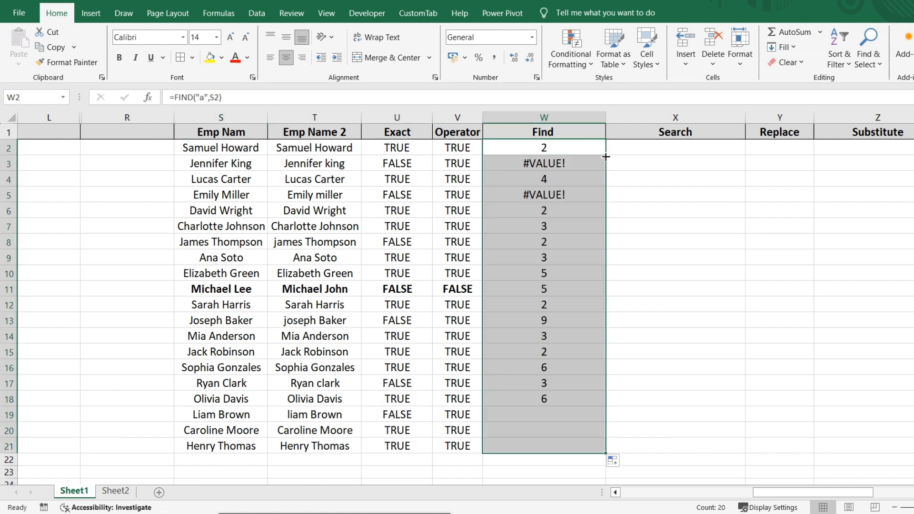
{"action": "left_click", "coordinate": [553, 167]}
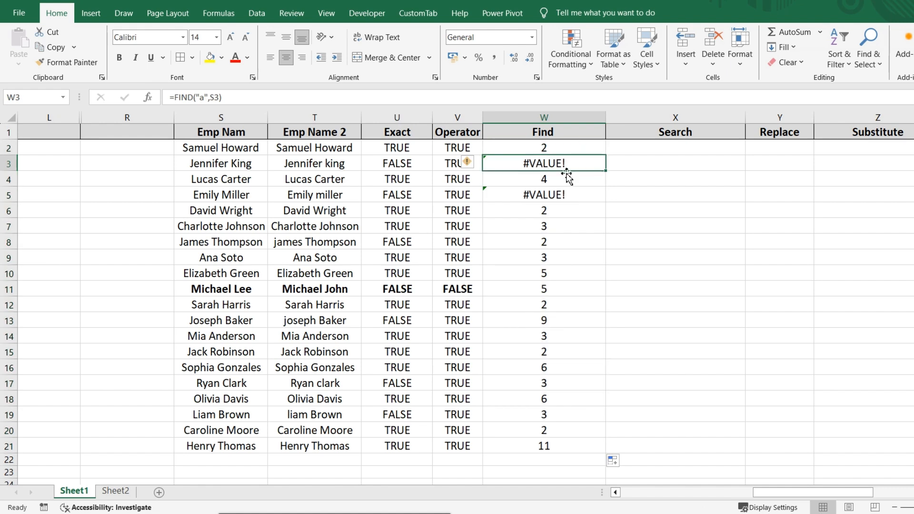
{"action": "left_click", "coordinate": [195, 164]}
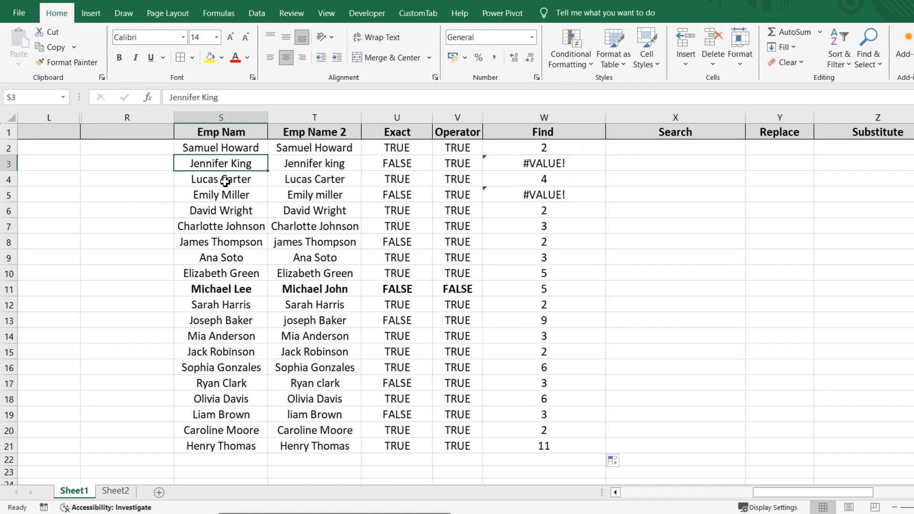
{"action": "left_click", "coordinate": [562, 195]}
{"action": "left_click", "coordinate": [249, 195]}
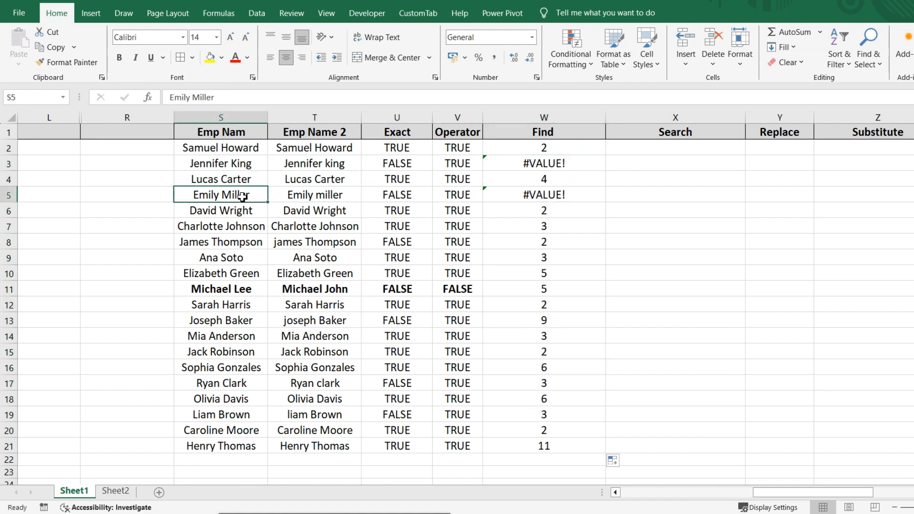
Try uppercase "A" as the find text in W2, fill it down to row 21, and check the result in row 9
{"action": "left_click", "coordinate": [561, 147]}
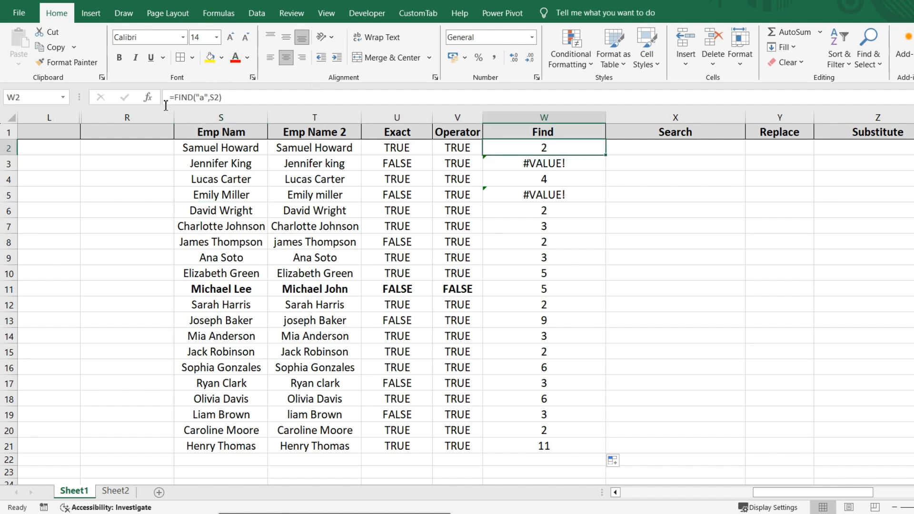
{"action": "left_click", "coordinate": [148, 97]}
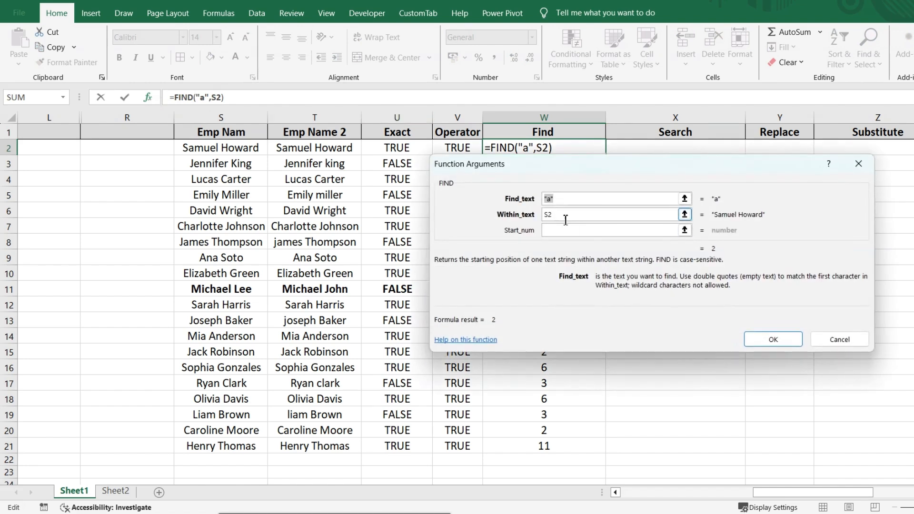
{"action": "key", "text": "BackSpace"}
{"action": "type", "text": "A"}
{"action": "key", "text": "Return"}
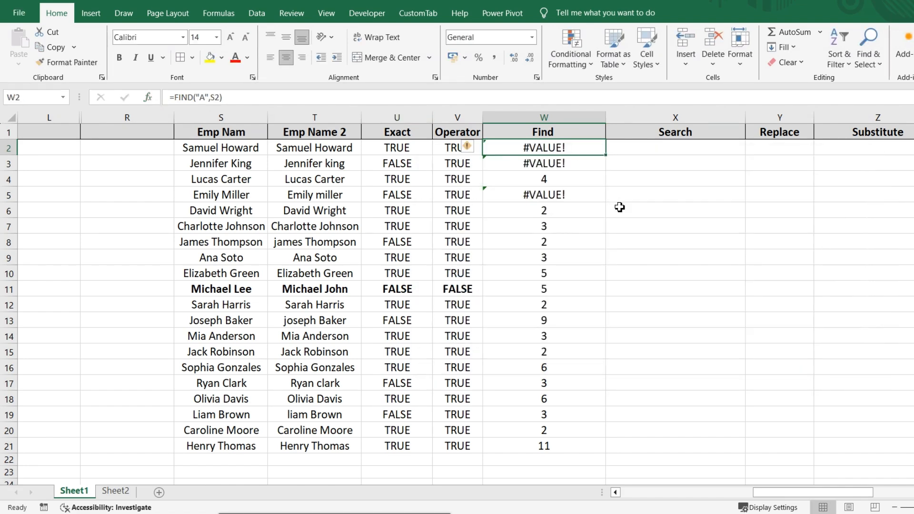
{"action": "double_click", "coordinate": [607, 155]}
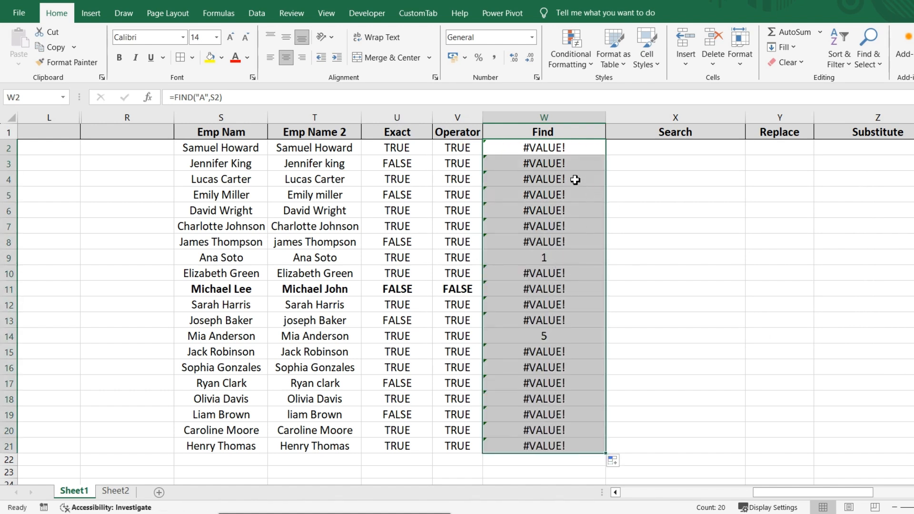
{"action": "left_click", "coordinate": [584, 158]}
{"action": "left_click", "coordinate": [561, 255]}
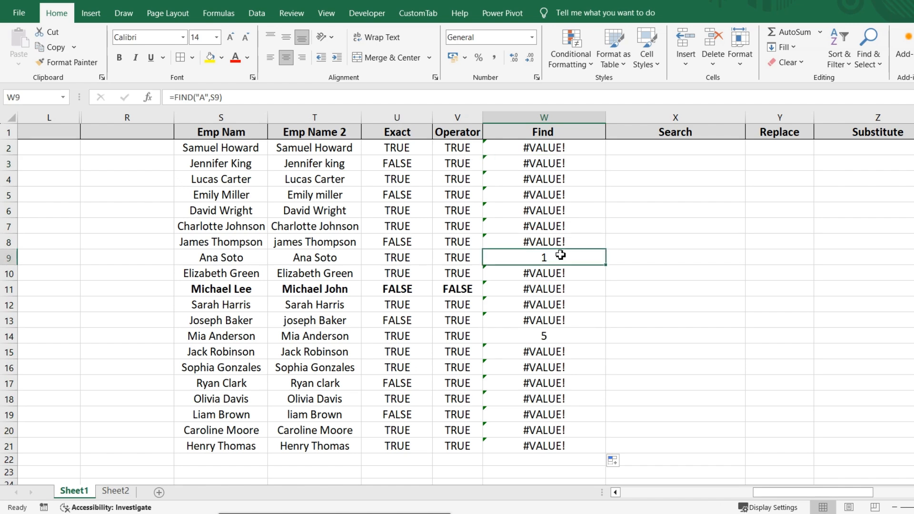
{"action": "left_click", "coordinate": [207, 257]}
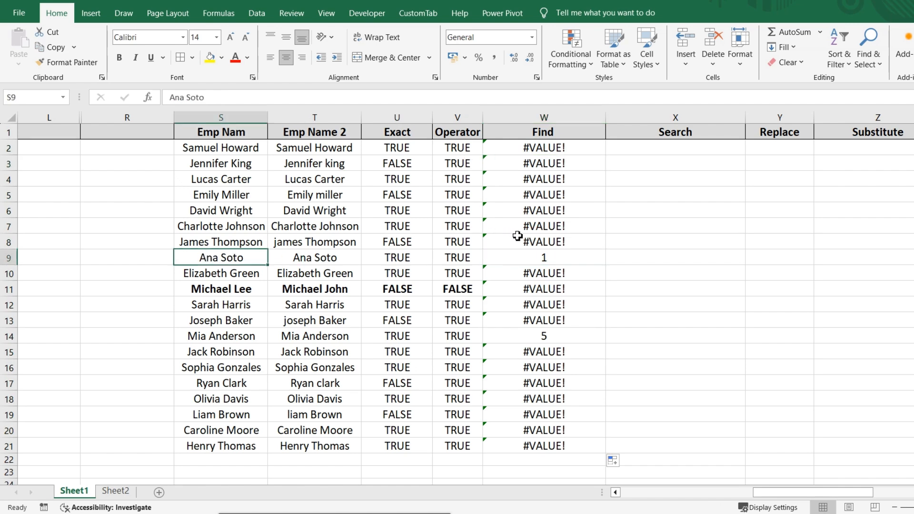
Undo the uppercase find-text change and its fill, and fill =FIND("a",S2) down the Find column again
{"action": "key", "text": "ctrl+z"}
{"action": "key", "text": "ctrl+z"}
{"action": "key", "text": "ctrl+z"}
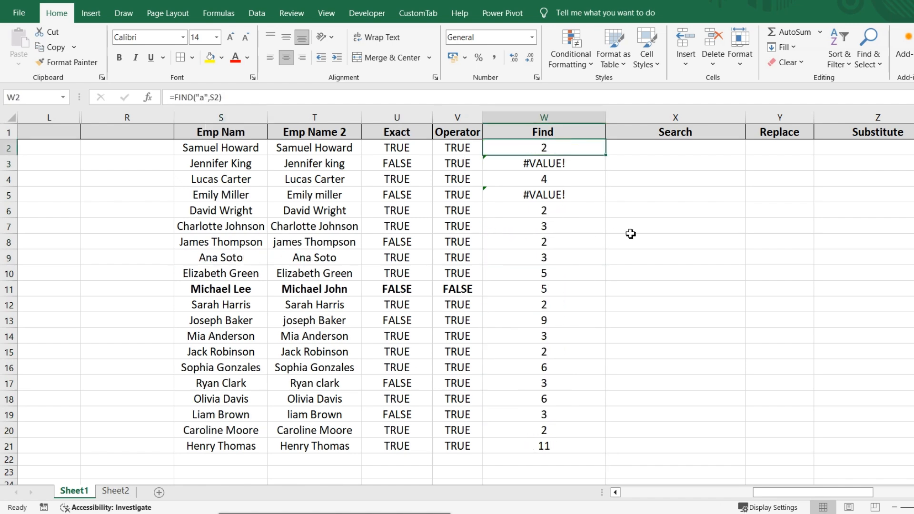
{"action": "double_click", "coordinate": [608, 157]}
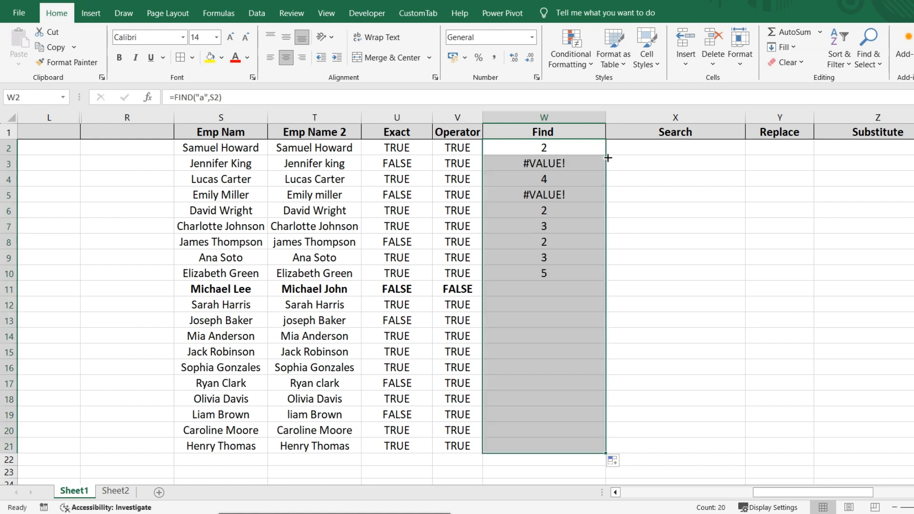
{"action": "left_click", "coordinate": [548, 160]}
{"action": "left_click", "coordinate": [563, 151]}
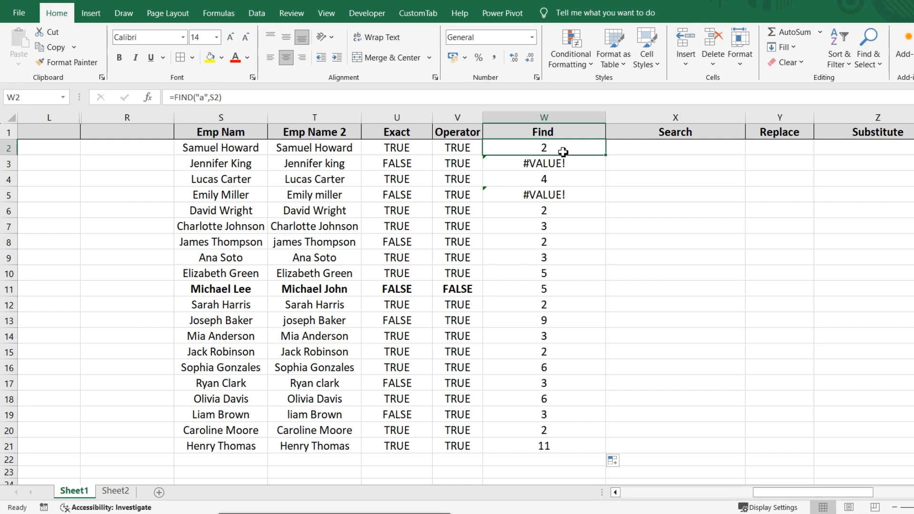
Enter =SEARCH("A",S2) in X2 and fill it down the Search column to row 21
{"action": "left_click", "coordinate": [693, 150]}
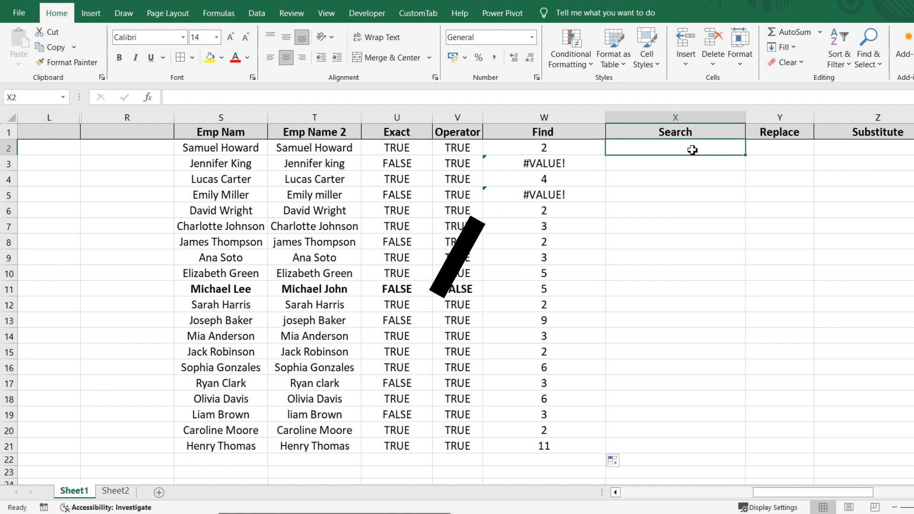
{"action": "type", "text": "="}
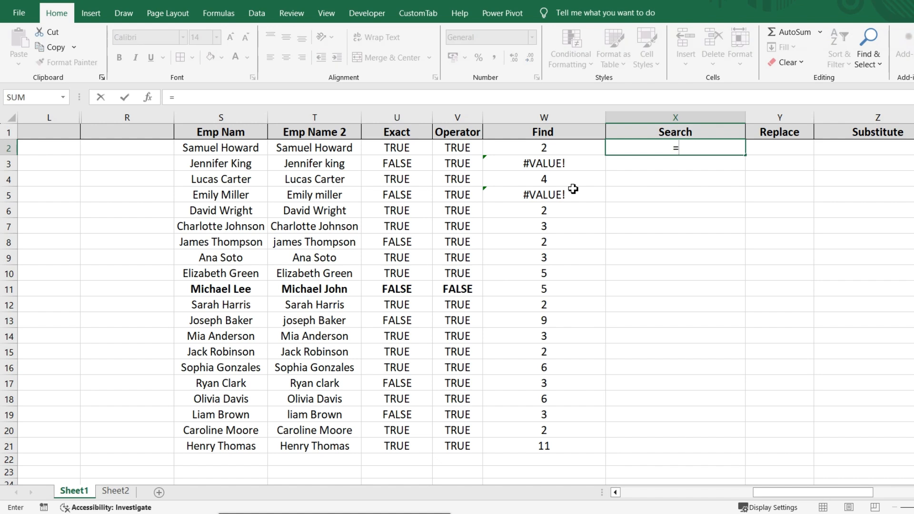
{"action": "type", "text": "sear"}
{"action": "key", "text": "Tab"}
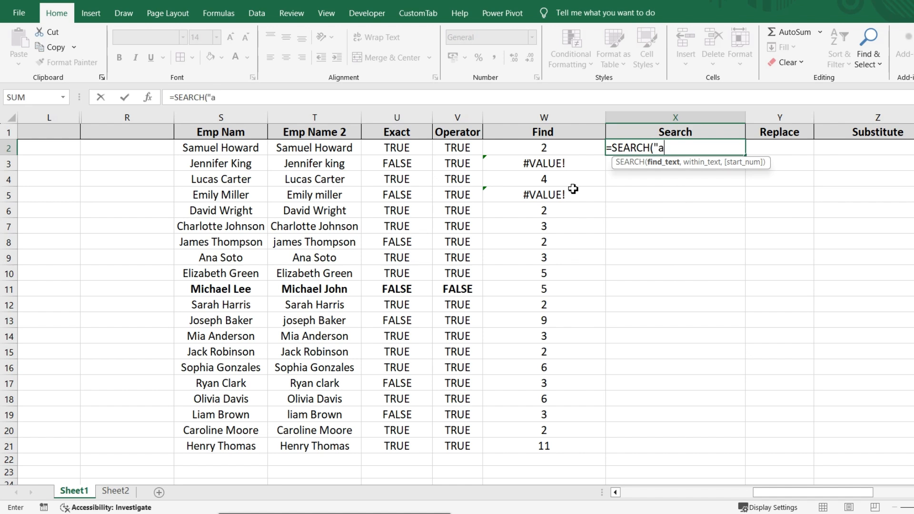
{"action": "type", "text": "\"A\","}
{"action": "key", "text": "Left"}
{"action": "key", "text": "Left"}
{"action": "key", "text": "Left"}
{"action": "key", "text": "Left"}
{"action": "key", "text": "Left"}
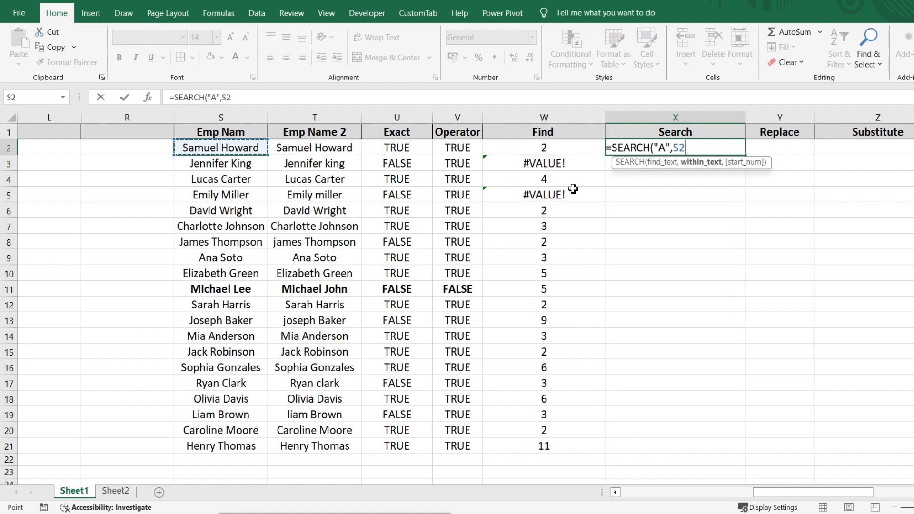
{"action": "key", "text": "Return"}
{"action": "key", "text": "Up"}
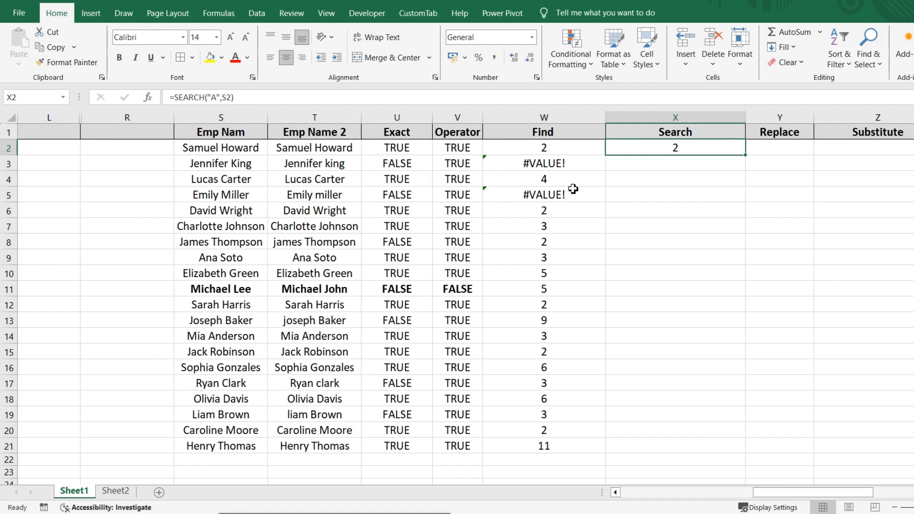
{"action": "double_click", "coordinate": [745, 156]}
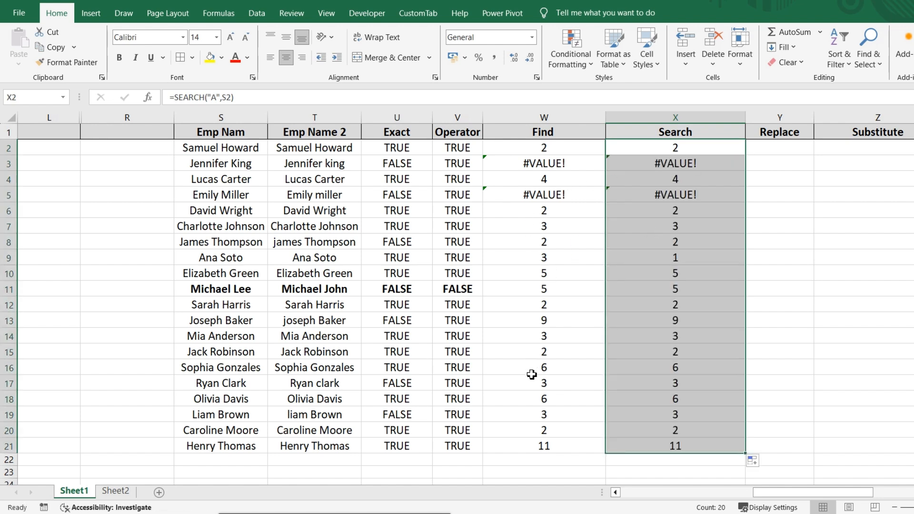
Change the search text in X2 to lowercase "a" and fill the formula down to row 21 again
{"action": "left_click", "coordinate": [534, 393]}
{"action": "double_click", "coordinate": [690, 152]}
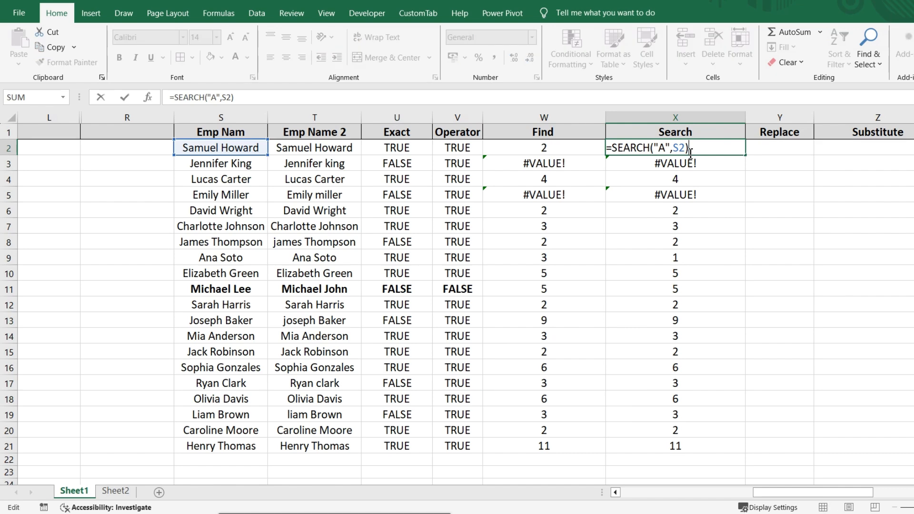
{"action": "left_click", "coordinate": [668, 148]}
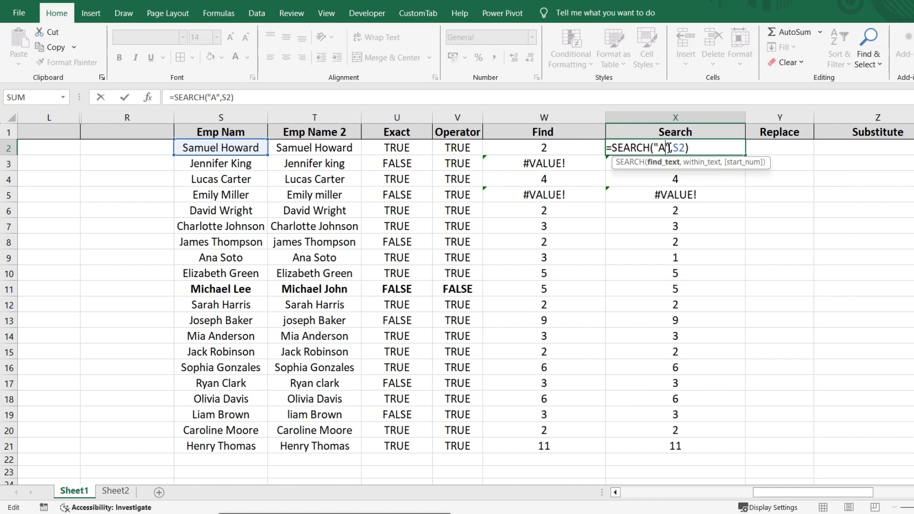
{"action": "key", "text": "BackSpace"}
{"action": "type", "text": "a"}
{"action": "key", "text": "ctrl+Return"}
{"action": "double_click", "coordinate": [748, 157]}
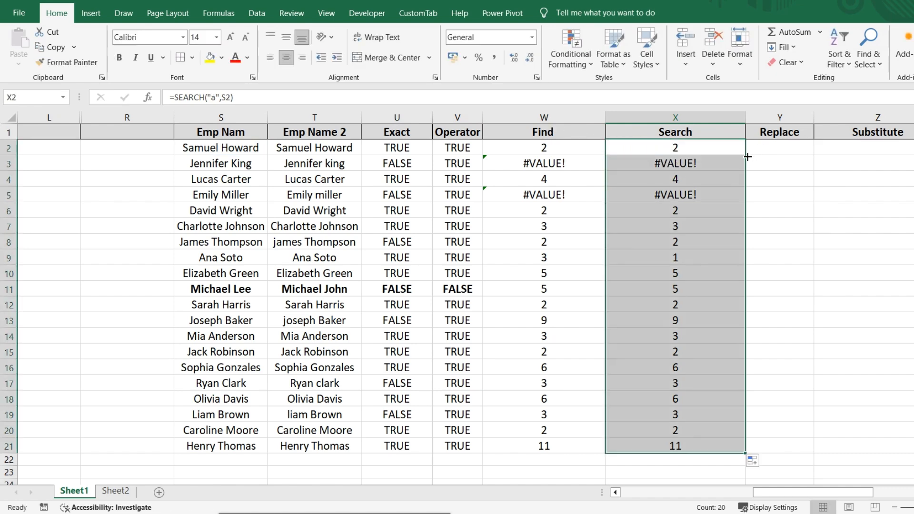
{"action": "left_click", "coordinate": [685, 159]}
{"action": "left_click", "coordinate": [699, 151]}
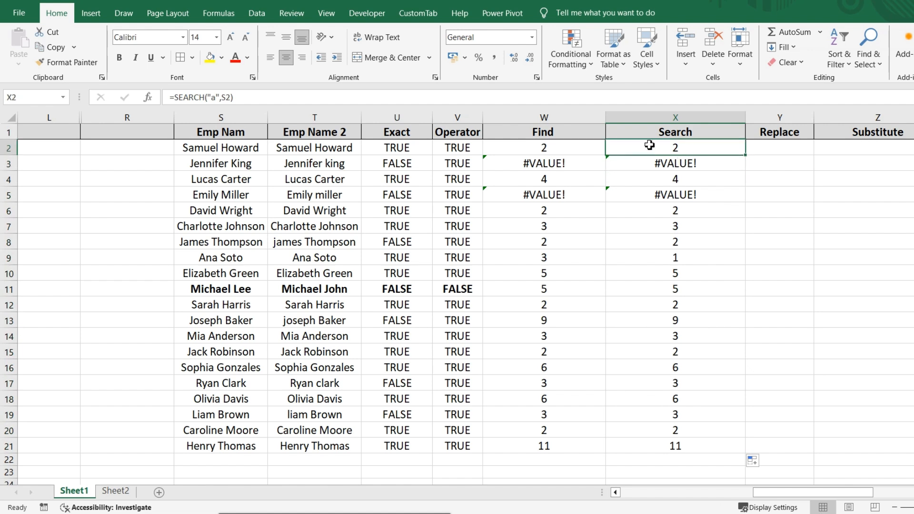
Examine the FIND formula in W2, the columns from Replace through Proper & Trim, and the source name in S2
{"action": "left_click", "coordinate": [551, 149]}
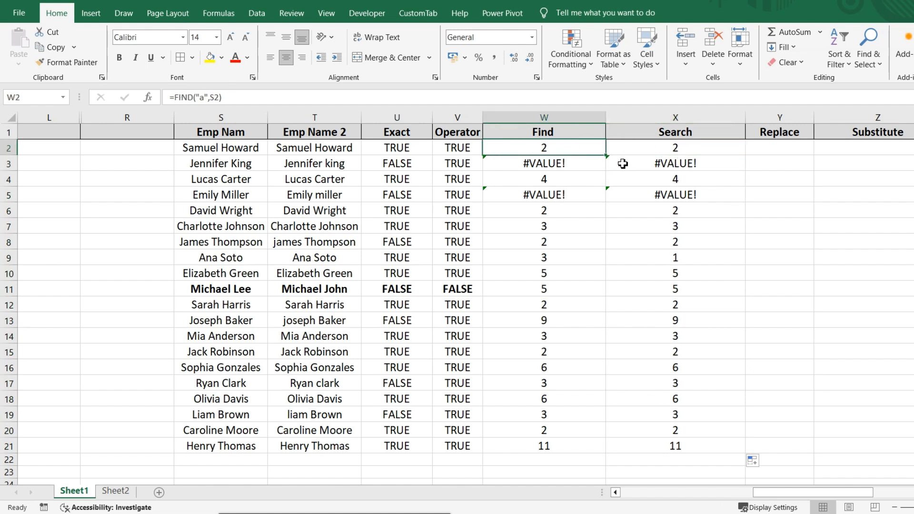
{"action": "left_click", "coordinate": [792, 147]}
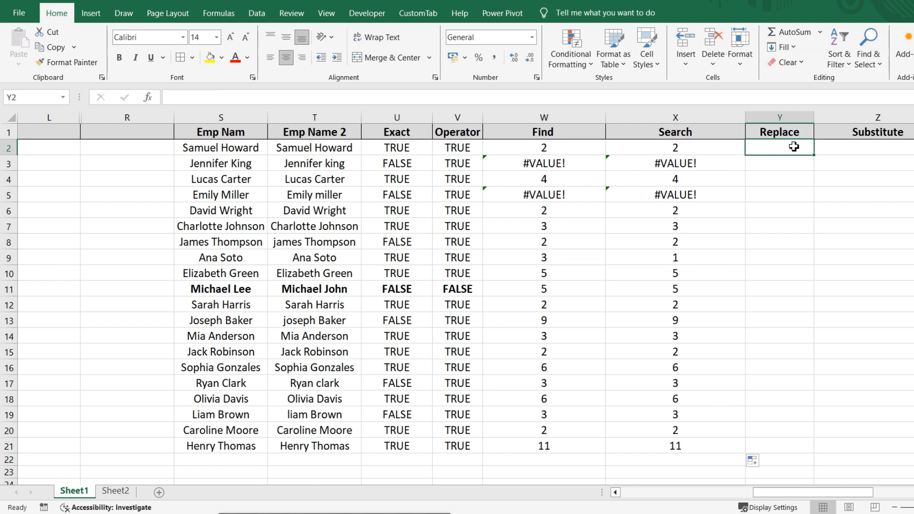
{"action": "scroll", "coordinate": [793, 146], "scroll_direction": "right", "scroll_amount": 5}
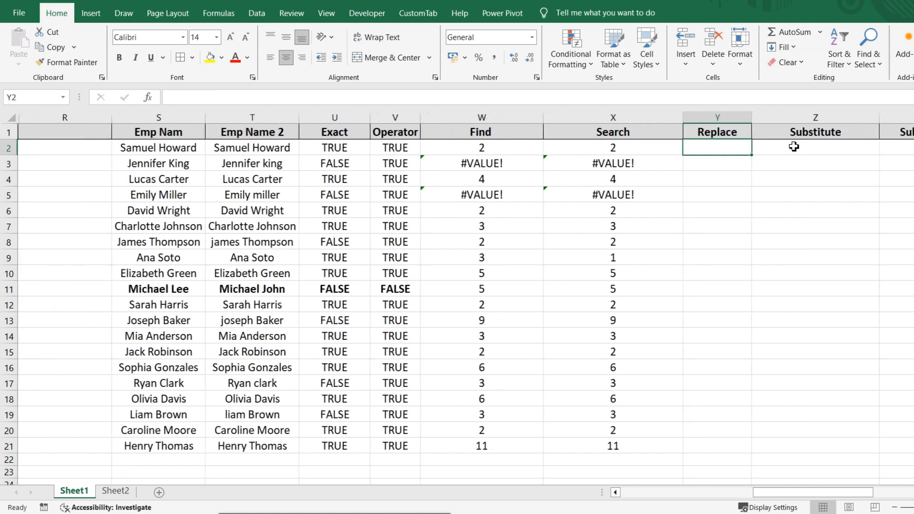
{"action": "scroll", "coordinate": [793, 147], "scroll_direction": "left", "scroll_amount": 1}
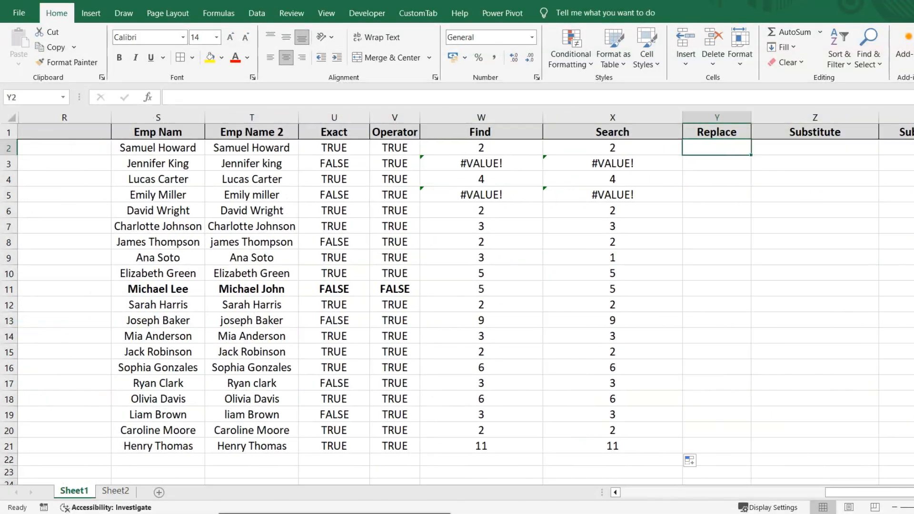
{"action": "scroll", "coordinate": [793, 146], "scroll_direction": "right", "scroll_amount": 6}
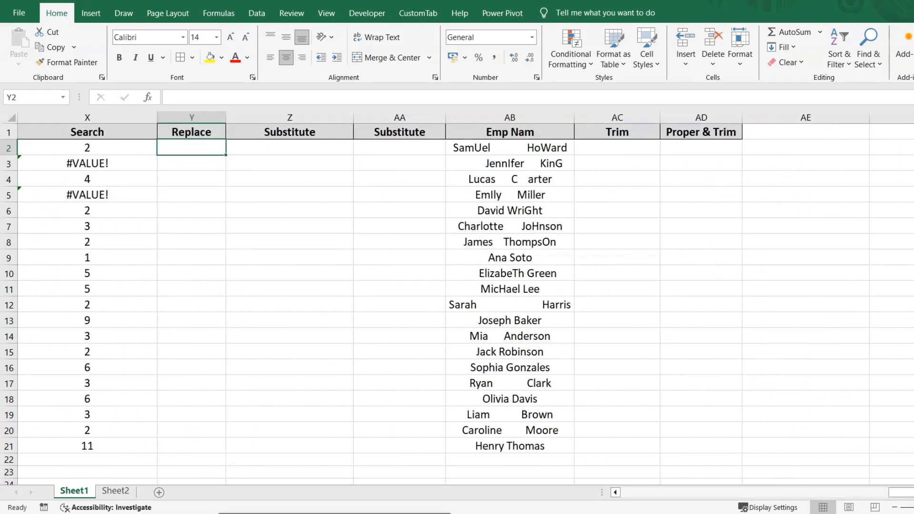
{"action": "scroll", "coordinate": [793, 147], "scroll_direction": "left", "scroll_amount": 10}
{"action": "scroll", "coordinate": [793, 147], "scroll_direction": "left", "scroll_amount": 2}
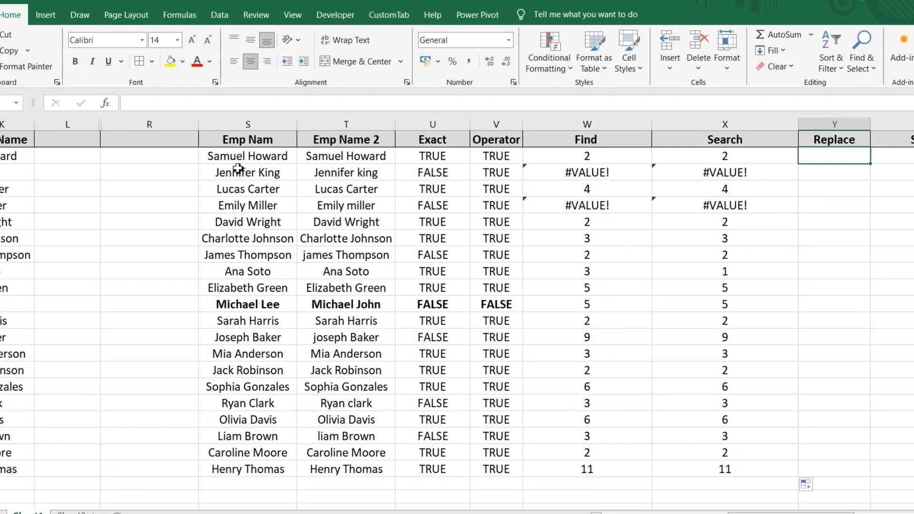
{"action": "left_click", "coordinate": [238, 157]}
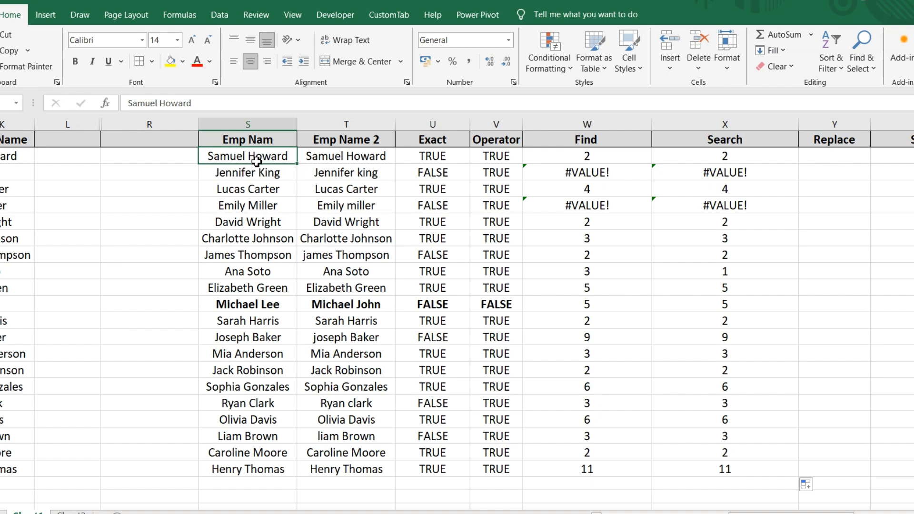
Start a REPLACE formula in Y2 with S2 as the old text and open its function arguments
{"action": "left_click", "coordinate": [823, 157]}
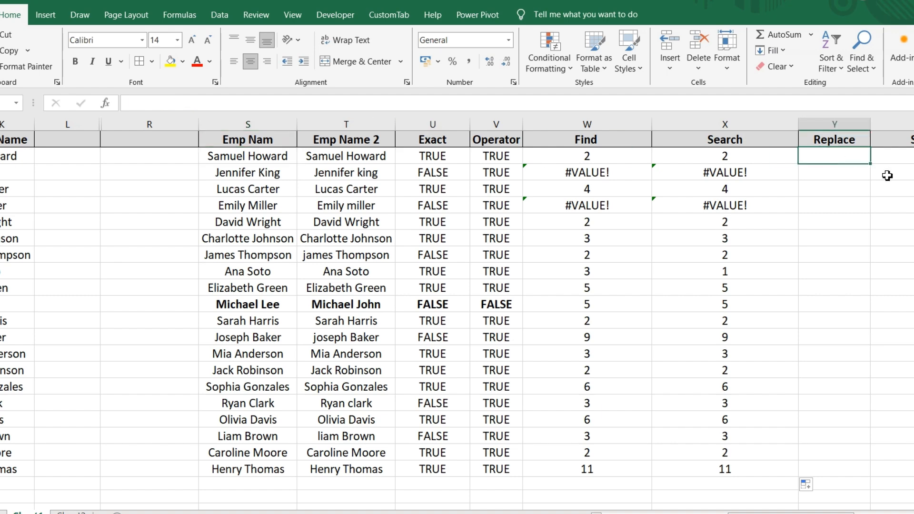
{"action": "type", "text": "=re"}
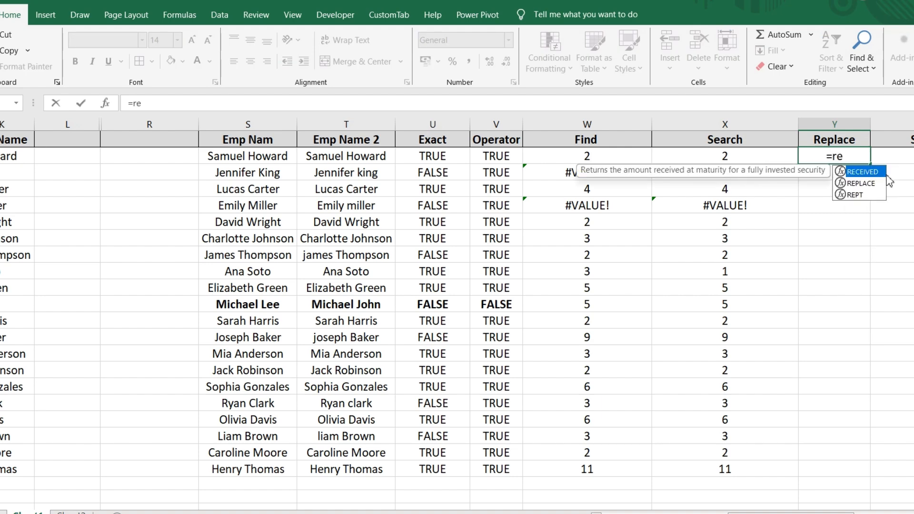
{"action": "double_click", "coordinate": [863, 183]}
{"action": "key", "text": "Left"}
{"action": "key", "text": "Left"}
{"action": "key", "text": "Left"}
{"action": "key", "text": "Left"}
{"action": "key", "text": "Left"}
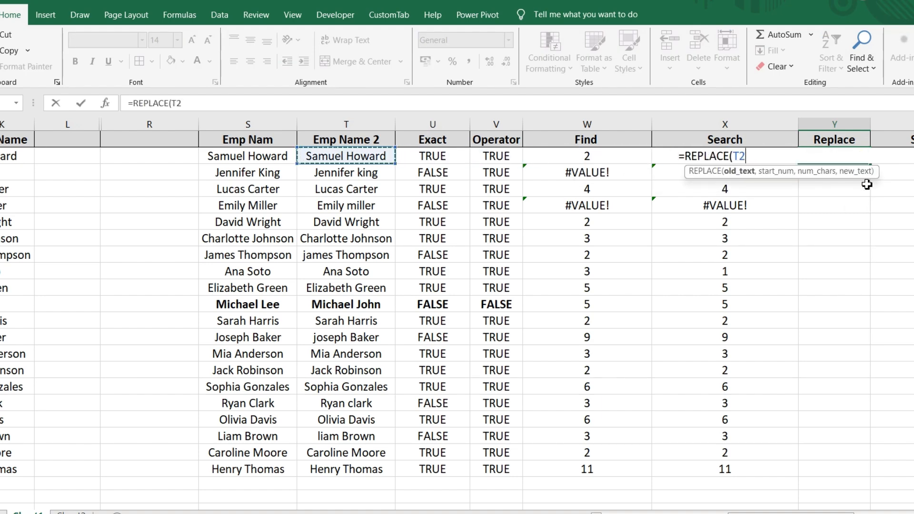
{"action": "key", "text": "Left"}
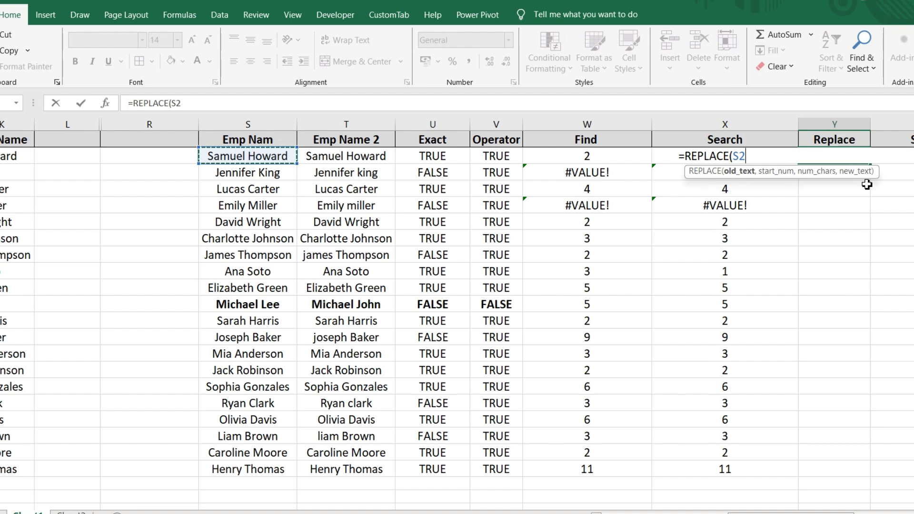
{"action": "left_click", "coordinate": [106, 103]}
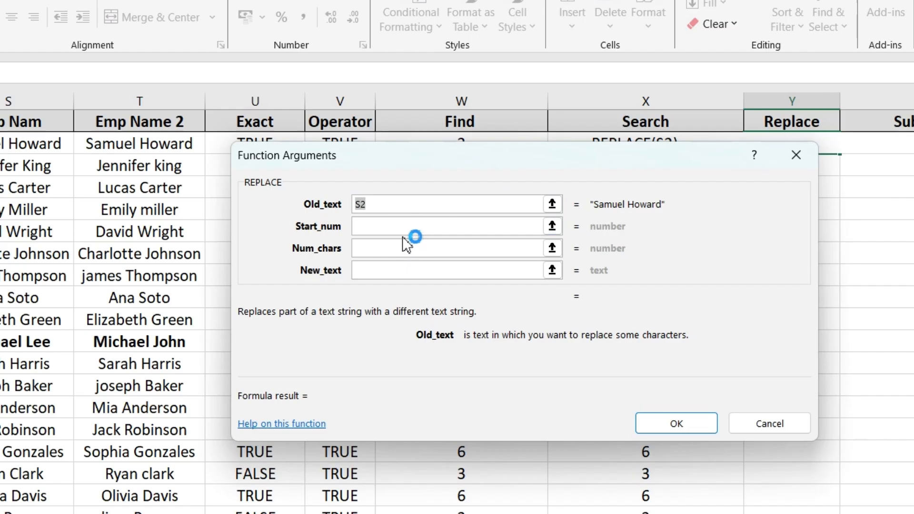
Set the REPLACE start position to 1 and the number of characters to 6
{"action": "left_click", "coordinate": [547, 221]}
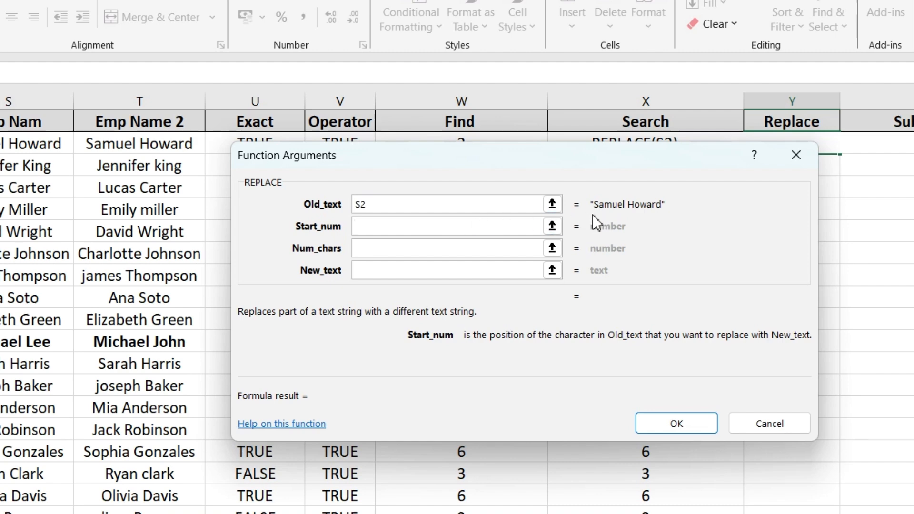
{"action": "type", "text": "1"}
{"action": "key", "text": "BackSpace"}
{"action": "type", "text": "8"}
{"action": "key", "text": "BackSpace"}
{"action": "type", "text": "1"}
{"action": "left_click", "coordinate": [374, 252]}
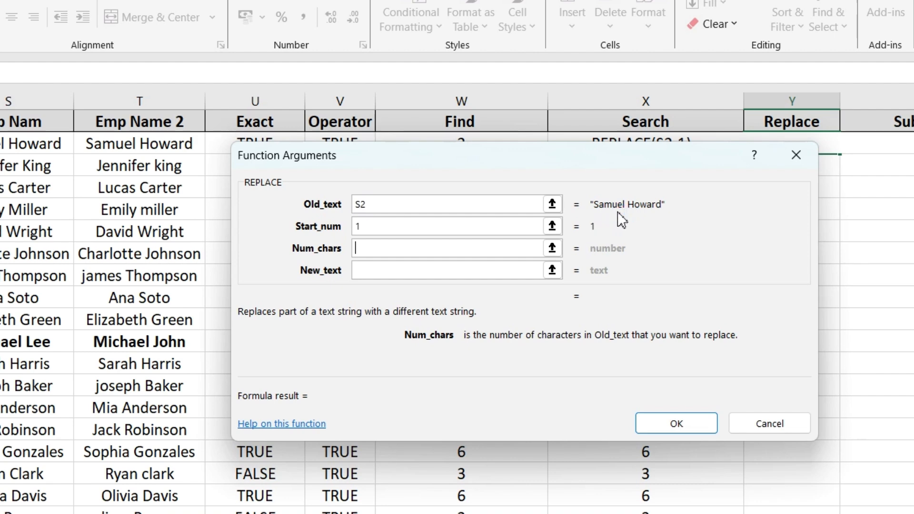
{"action": "type", "text": "6"}
{"action": "left_click", "coordinate": [620, 210]}
{"action": "left_click", "coordinate": [410, 277]}
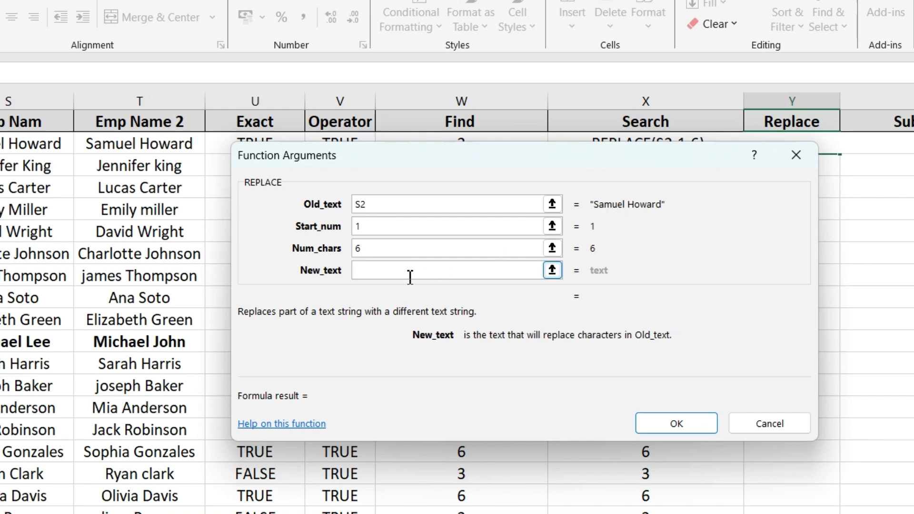
{"action": "type", "text": "John"}
{"action": "key", "text": "BackSpace"}
{"action": "key", "text": "BackSpace"}
{"action": "key", "text": "BackSpace"}
{"action": "key", "text": "BackSpace"}
{"action": "type", "text": "Smith"}
{"action": "key", "text": "BackSpace"}
{"action": "key", "text": "BackSpace"}
{"action": "key", "text": "BackSpace"}
{"action": "key", "text": "BackSpace"}
{"action": "key", "text": "BackSpace"}
Complete the REPLACE formula in Y2 with a new first name as the new text, and auto-fit column Y
{"action": "type", "text": "Michael"}
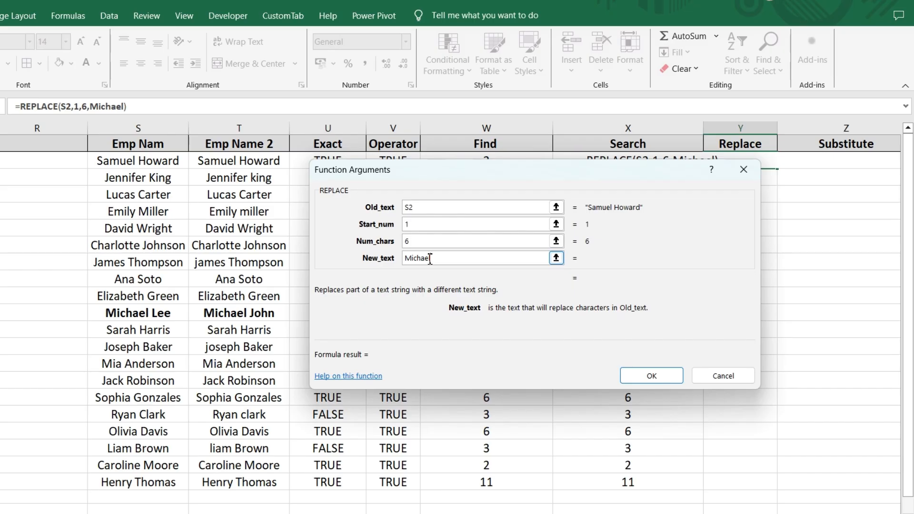
{"action": "left_click", "coordinate": [653, 374]}
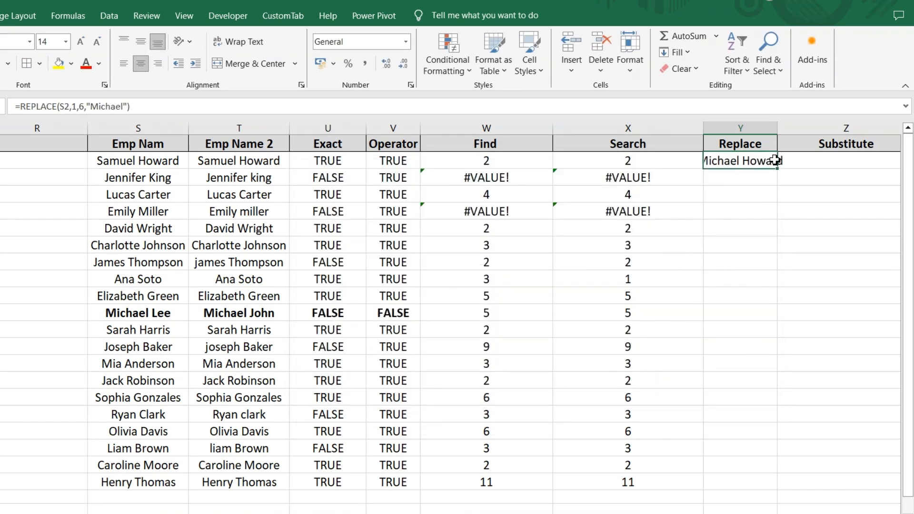
{"action": "double_click", "coordinate": [777, 128]}
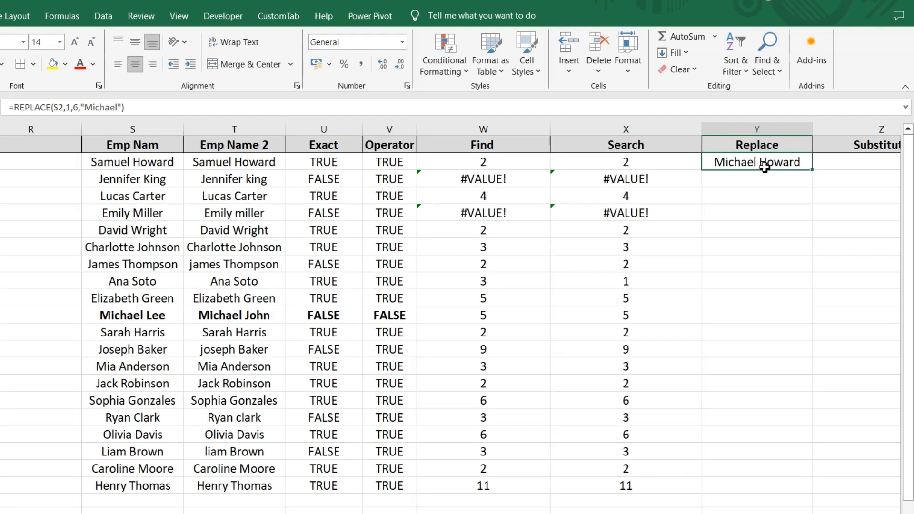
Start a REPLACE formula in Y3 on S3 with start position 9 and 4 characters to replace
{"action": "left_click", "coordinate": [743, 176]}
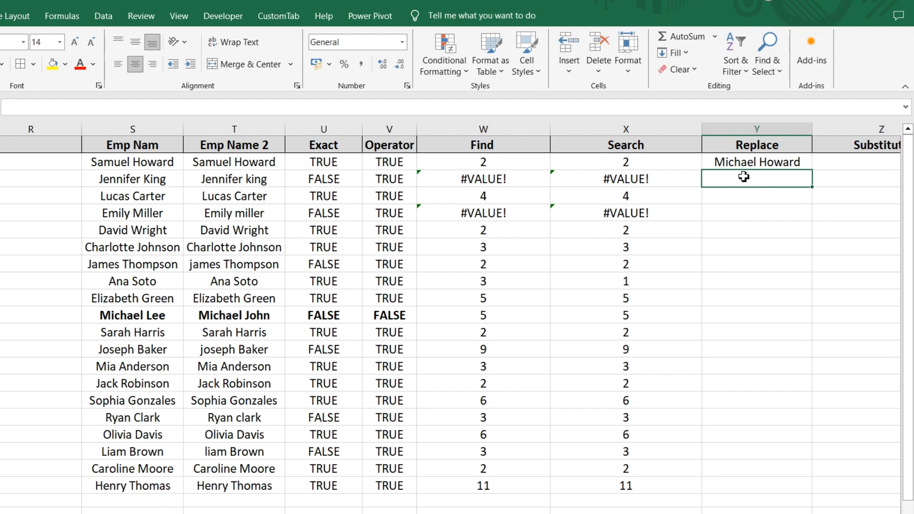
{"action": "type", "text": "=re"}
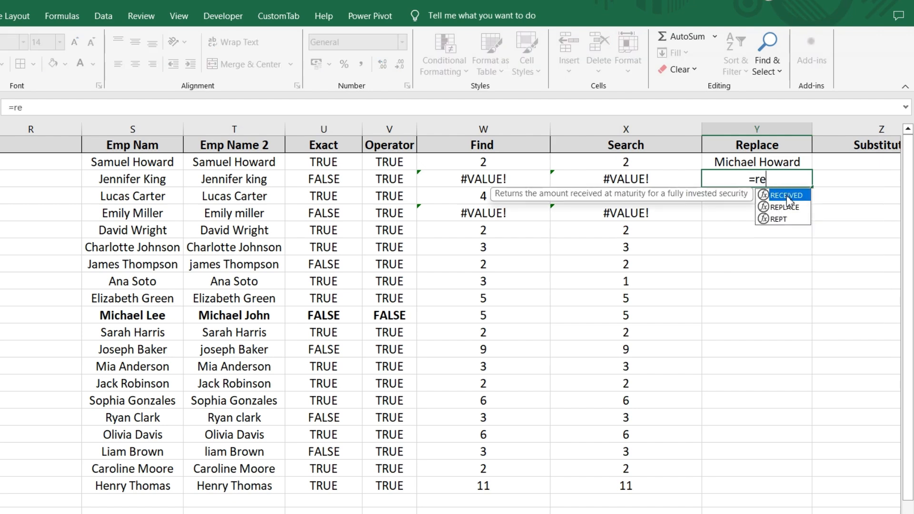
{"action": "double_click", "coordinate": [785, 207]}
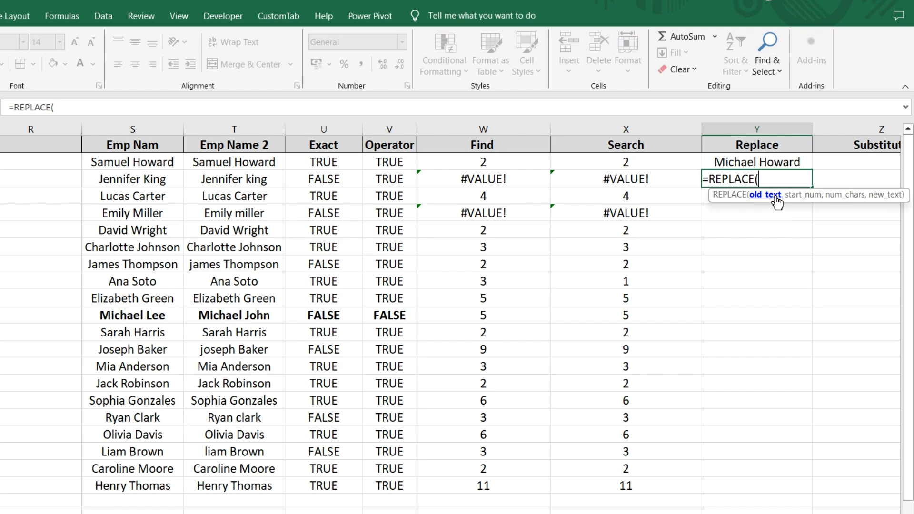
{"action": "left_click", "coordinate": [102, 179]}
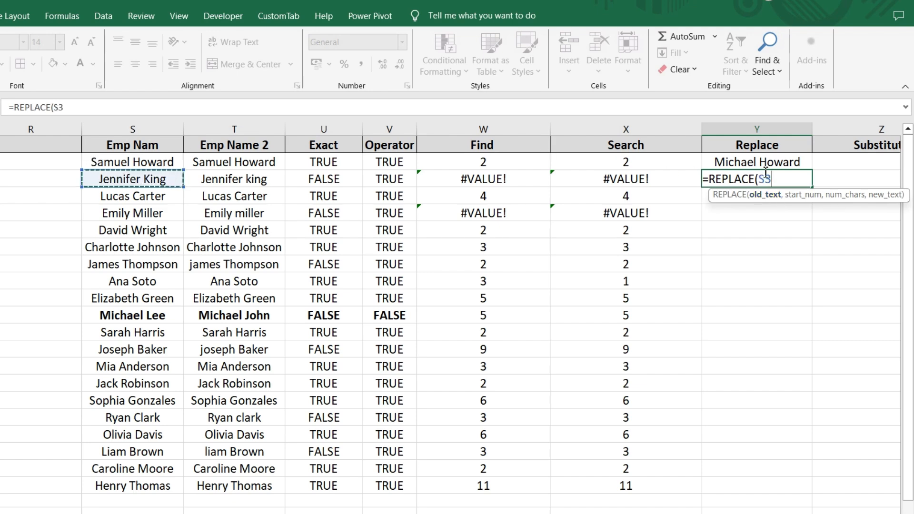
{"action": "type", "text": ","}
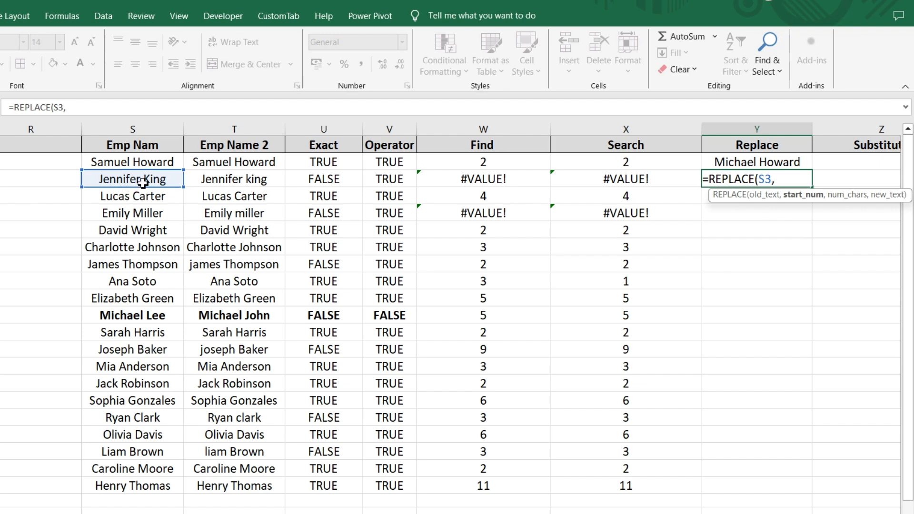
{"action": "type", "text": "9,"}
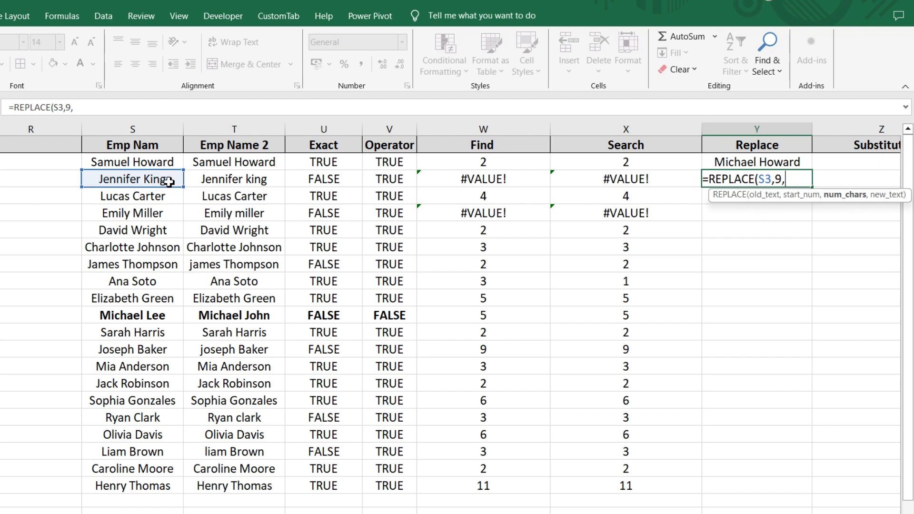
{"action": "type", "text": "4,"}
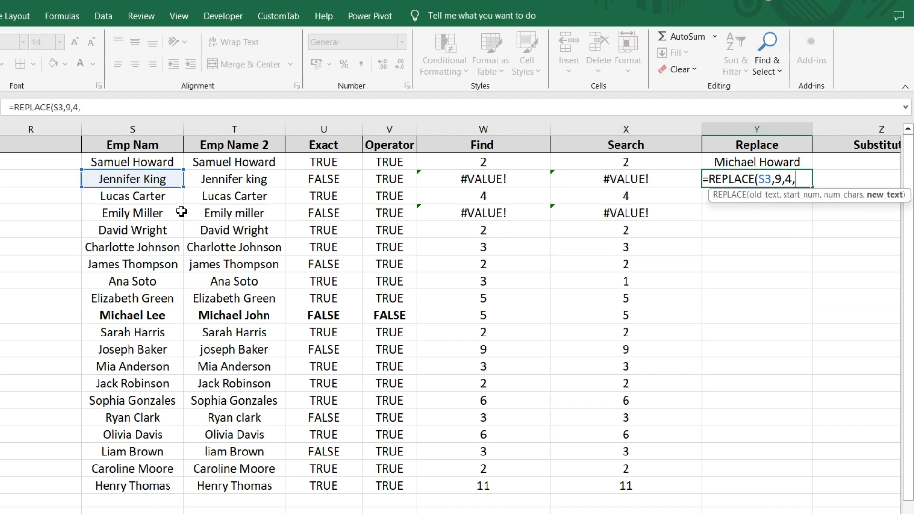
{"action": "type", "text": "Mi"}
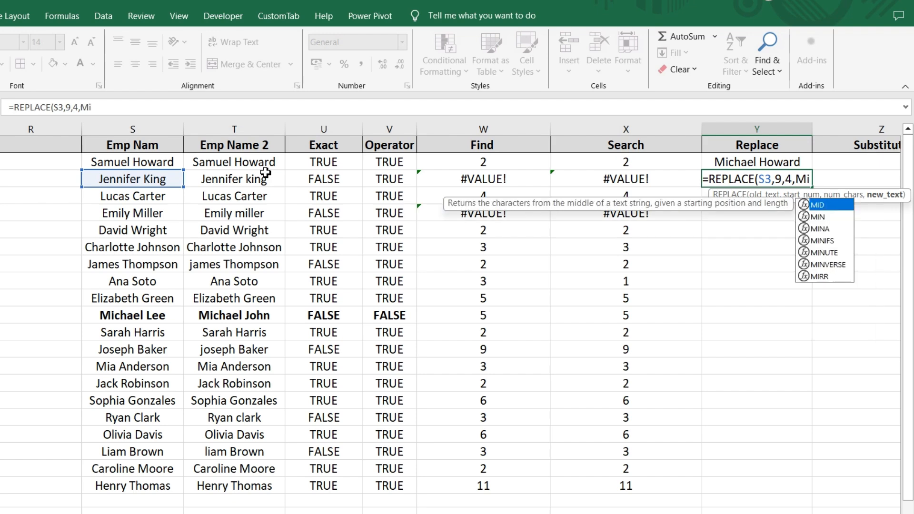
{"action": "type", "text": "ller"}
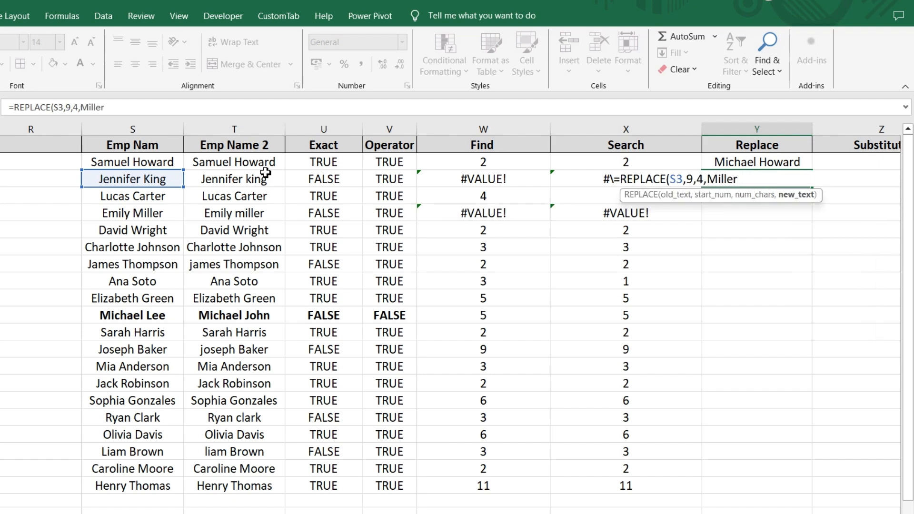
{"action": "key", "text": "BackSpace"}
{"action": "key", "text": "BackSpace"}
{"action": "key", "text": "BackSpace"}
{"action": "key", "text": "BackSpace"}
{"action": "key", "text": "BackSpace"}
{"action": "key", "text": "BackSpace"}
Finish the Y3 REPLACE formula with a lowercase last name in quotation marks as the new text
{"action": "type", "text": "\"miller"}
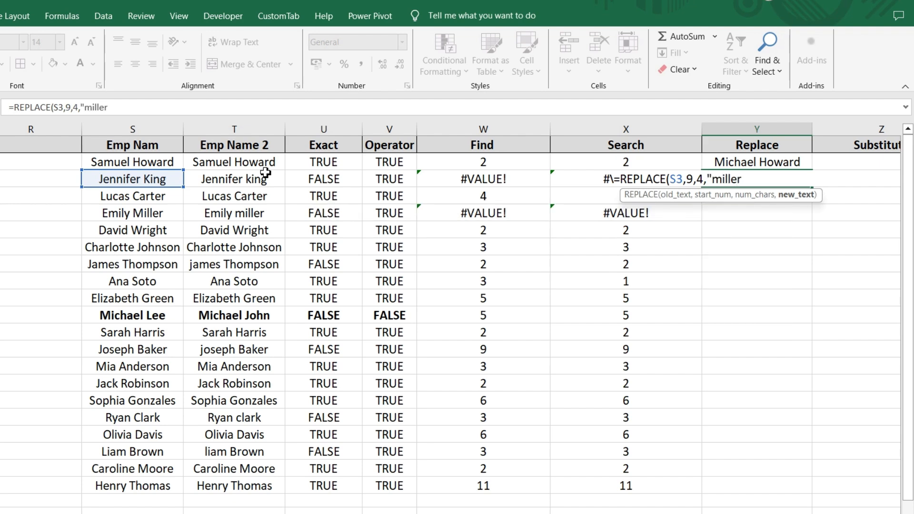
{"action": "type", "text": "\")"}
{"action": "key", "text": "Return"}
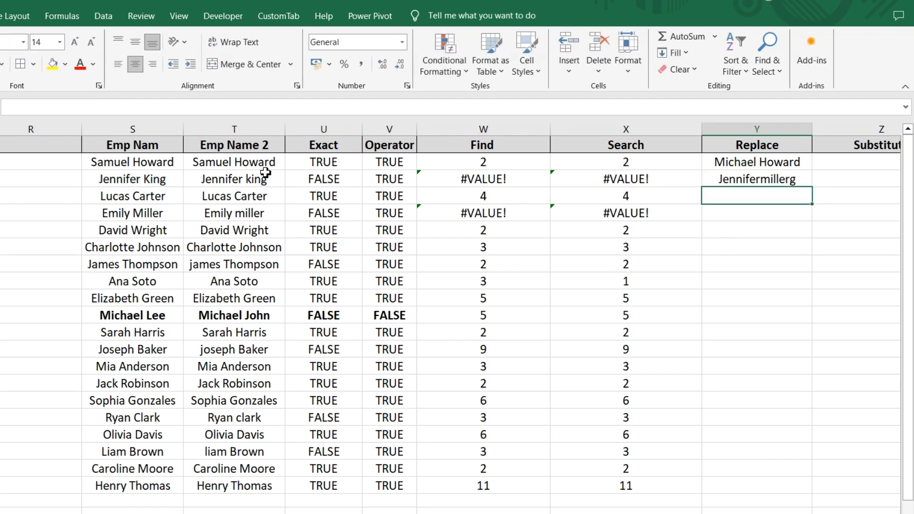
Change the start position in the Y3 REPLACE formula's function arguments to 10
{"action": "key", "text": "Up"}
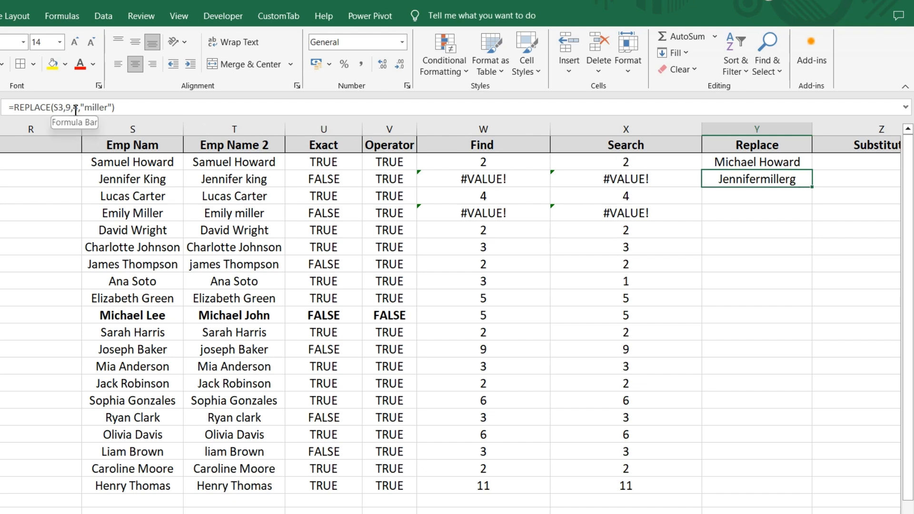
{"action": "left_click", "coordinate": [1, 108]}
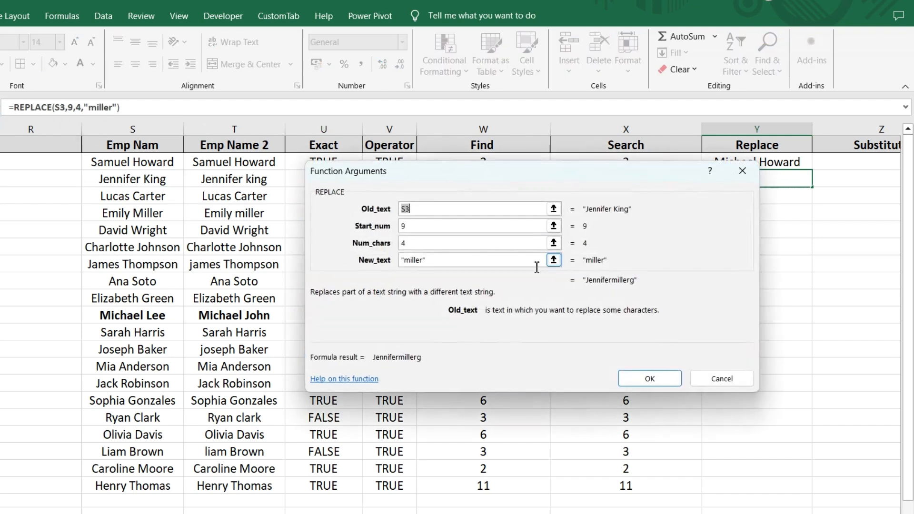
{"action": "left_click", "coordinate": [421, 247]}
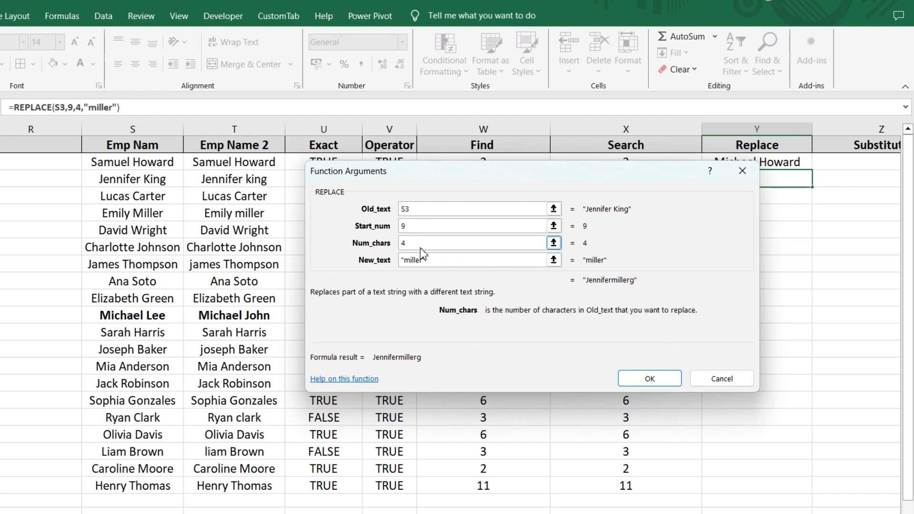
{"action": "left_click", "coordinate": [424, 226]}
{"action": "key", "text": "BackSpace"}
{"action": "type", "text": "10"}
{"action": "key", "text": "Return"}
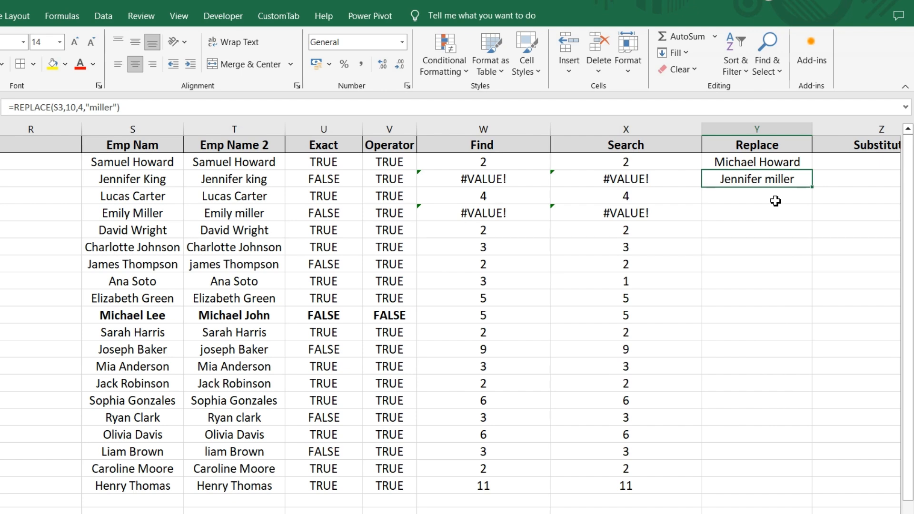
Hide columns T through Y, from Emp Name 2 to Replace, so the Substitute columns sit beside the employee names in column S
{"action": "scroll", "coordinate": [851, 170], "scroll_direction": "right", "scroll_amount": 5}
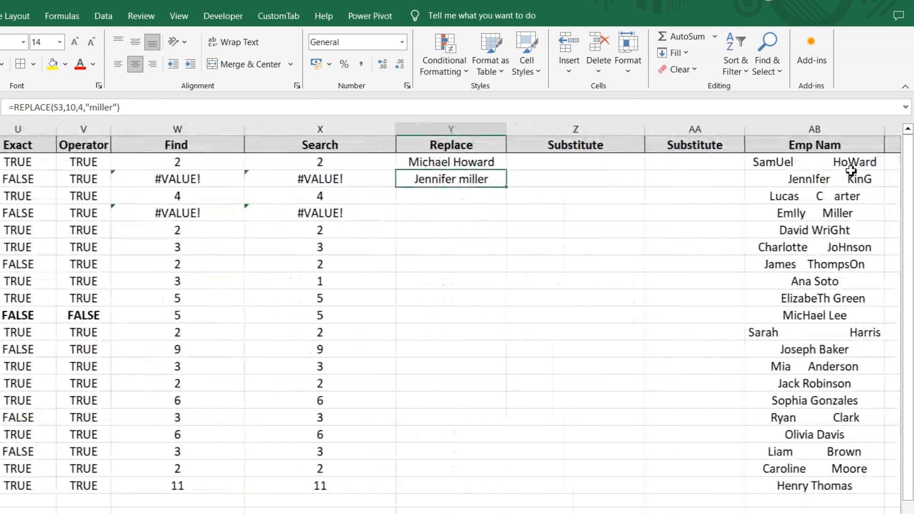
{"action": "scroll", "coordinate": [851, 171], "scroll_direction": "right", "scroll_amount": 1}
{"action": "left_click", "coordinate": [473, 163]}
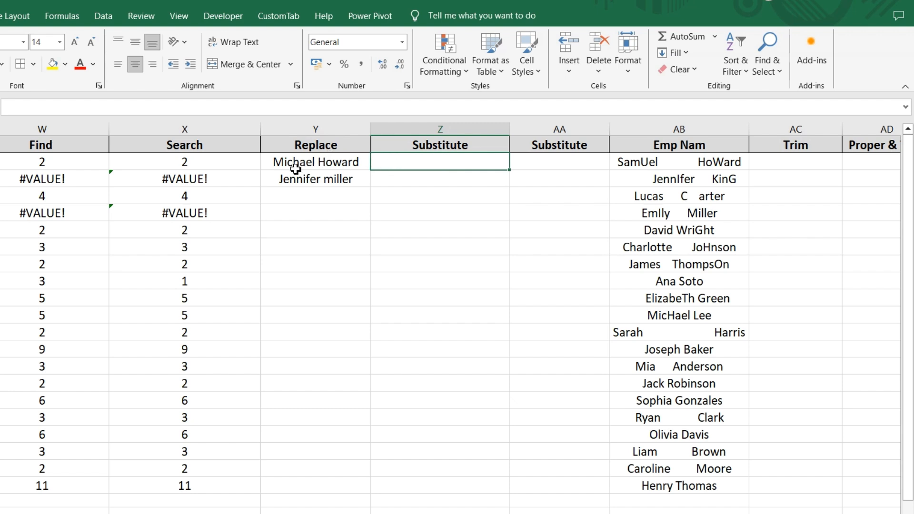
{"action": "left_click", "coordinate": [340, 126]}
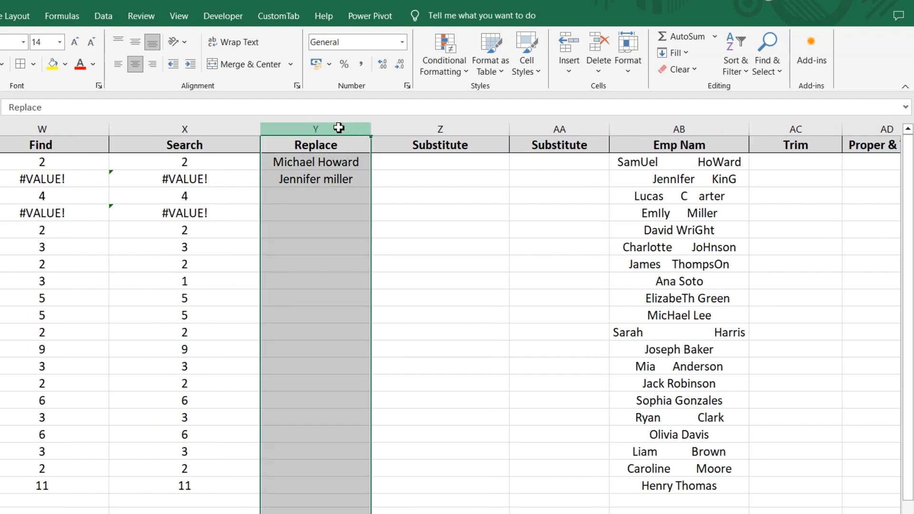
{"action": "key", "text": "shift+Left"}
{"action": "key", "text": "shift+Left"}
{"action": "key", "text": "shift+Left"}
{"action": "key", "text": "shift+Left"}
{"action": "key", "text": "shift+Left"}
{"action": "key", "text": "shift+Left"}
{"action": "key", "text": "shift+Left"}
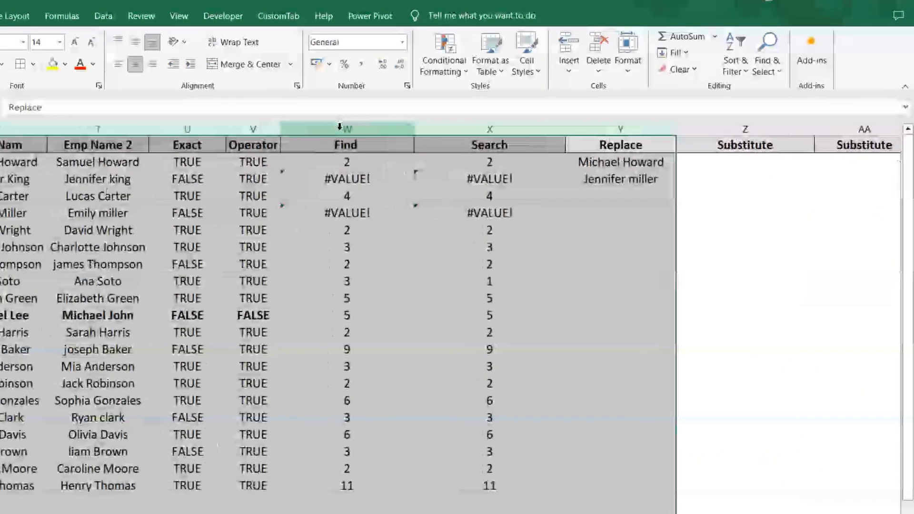
{"action": "key", "text": "shift+Right"}
{"action": "key", "text": "shift+Right"}
{"action": "key", "text": "shift+Right"}
{"action": "key", "text": "shift+Left"}
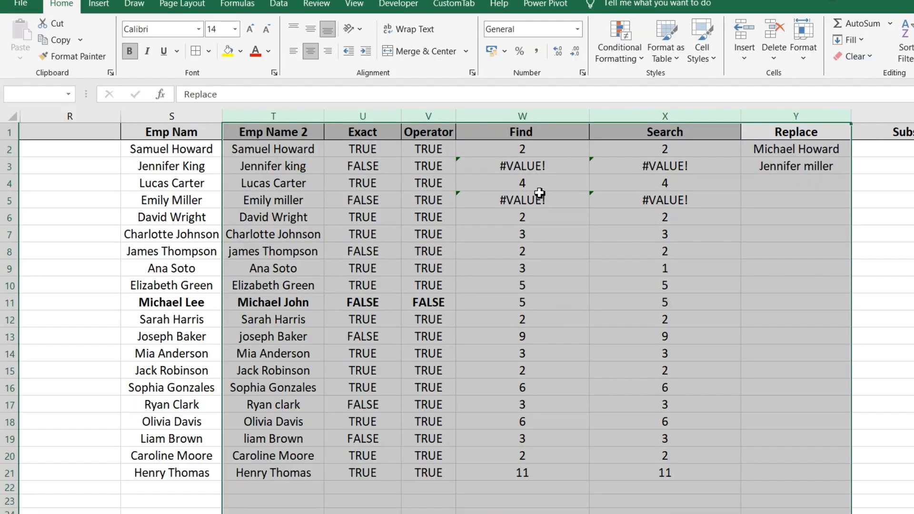
{"action": "right_click", "coordinate": [365, 208]}
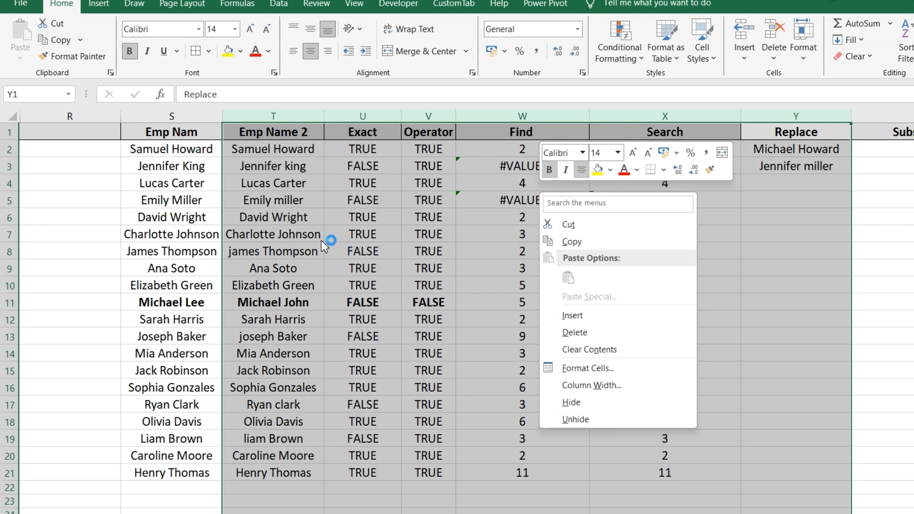
{"action": "left_click", "coordinate": [576, 402]}
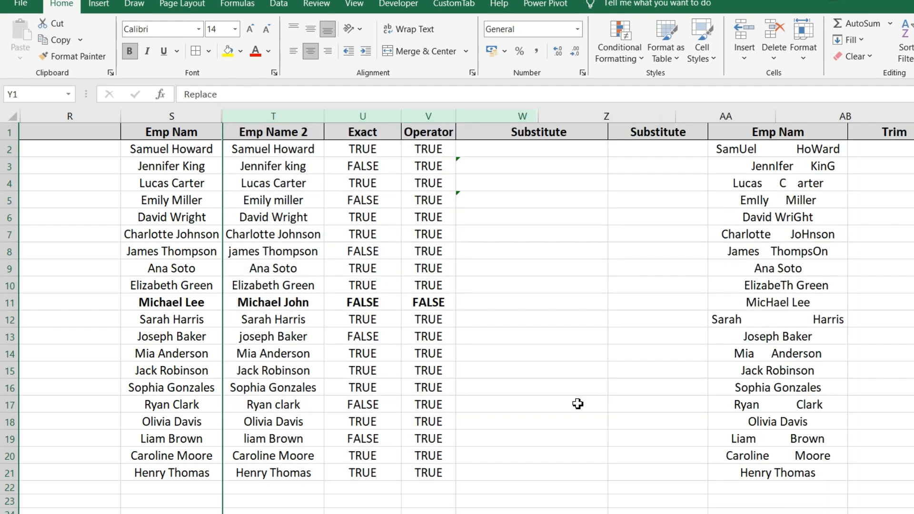
Enter a SUBSTITUTE formula in Z2 that replaces every "a" in S2 with "ZZ"
{"action": "left_click", "coordinate": [175, 148]}
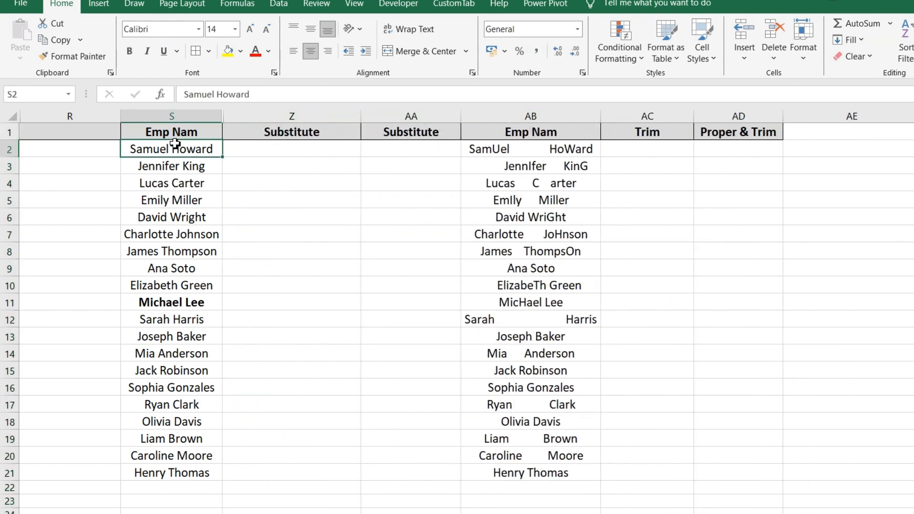
{"action": "left_click", "coordinate": [262, 151]}
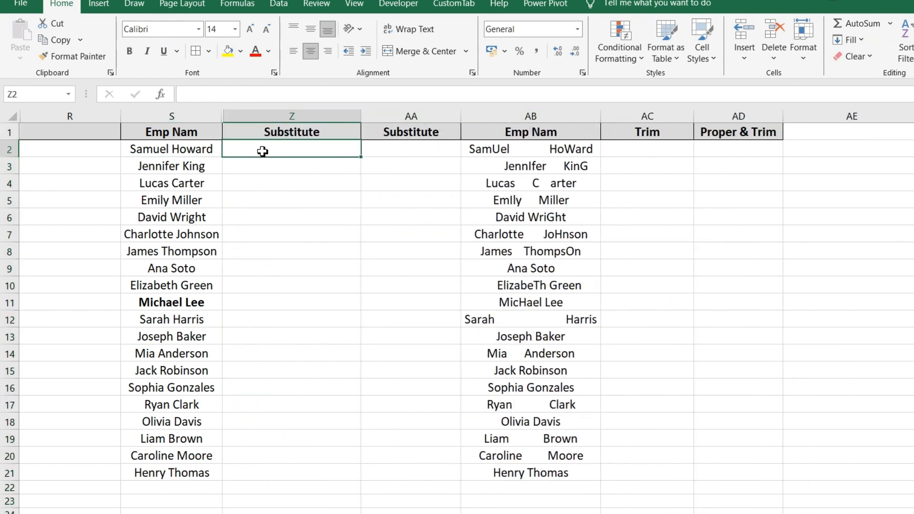
{"action": "left_click", "coordinate": [140, 153]}
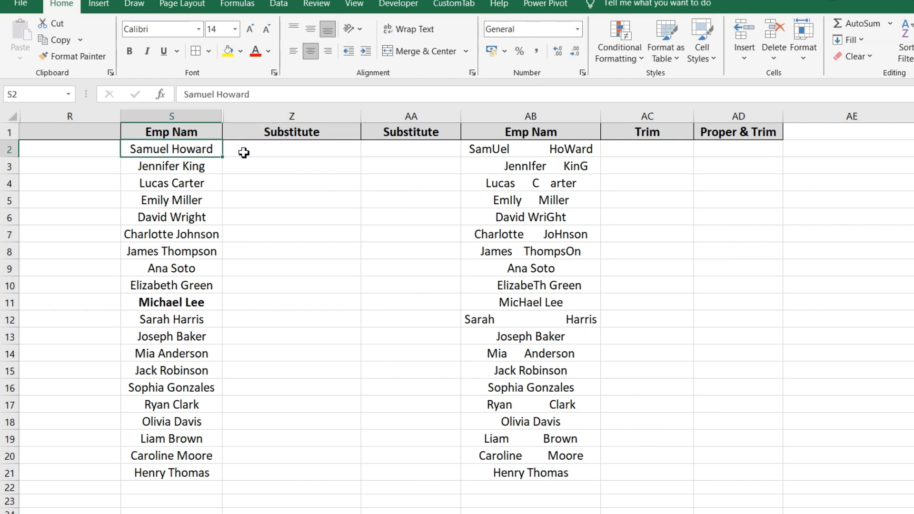
{"action": "left_click", "coordinate": [279, 157]}
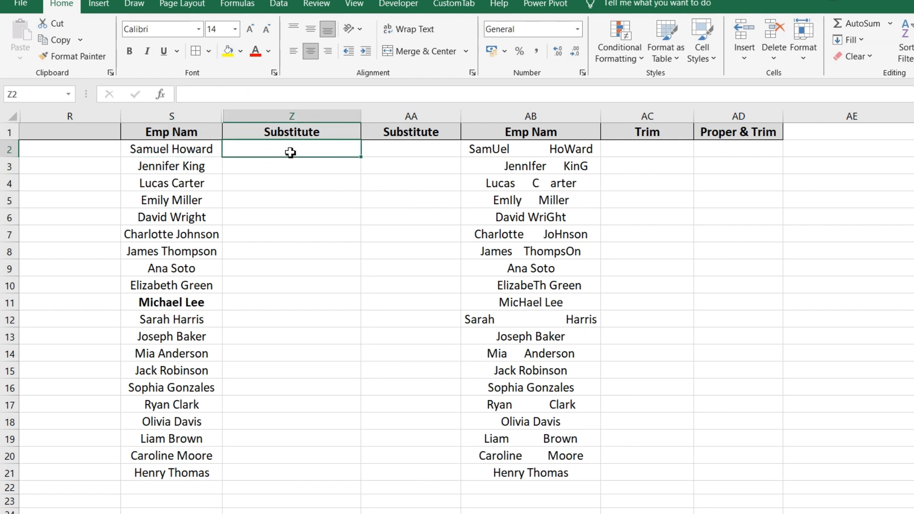
{"action": "type", "text": "=su"}
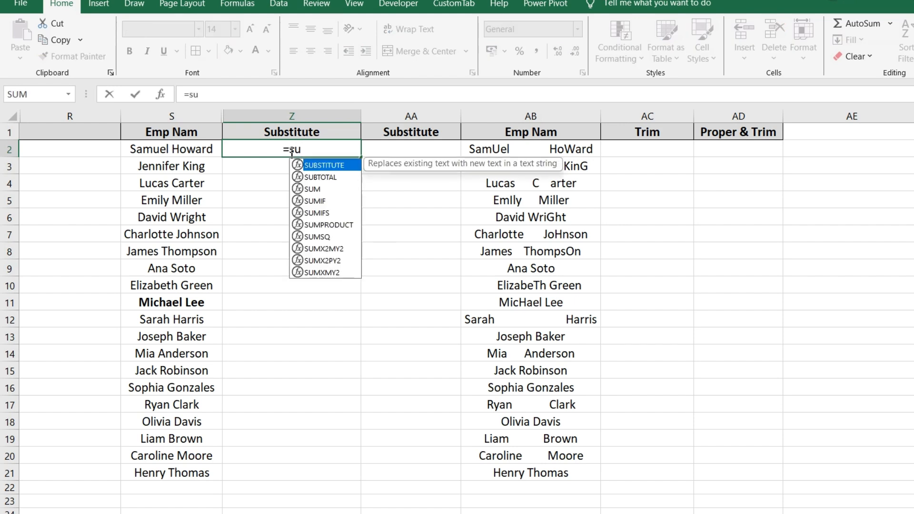
{"action": "key", "text": "Tab"}
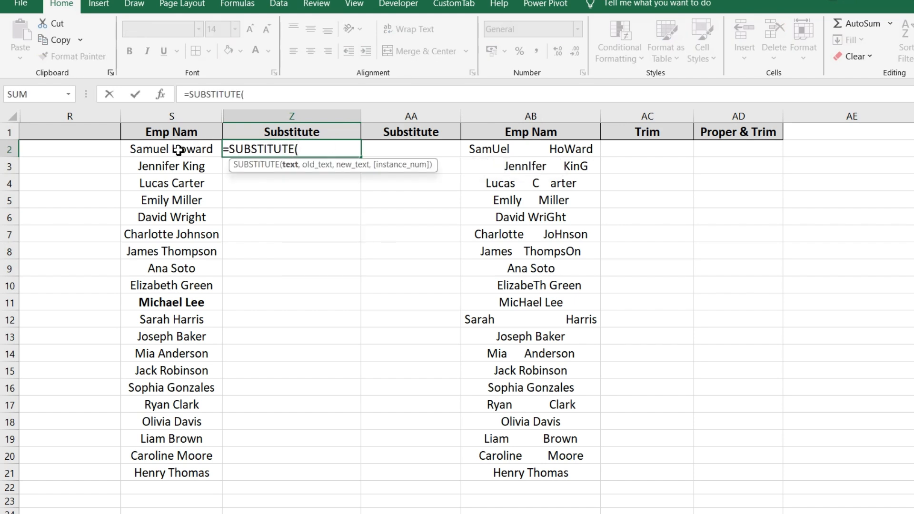
{"action": "left_click", "coordinate": [179, 149]}
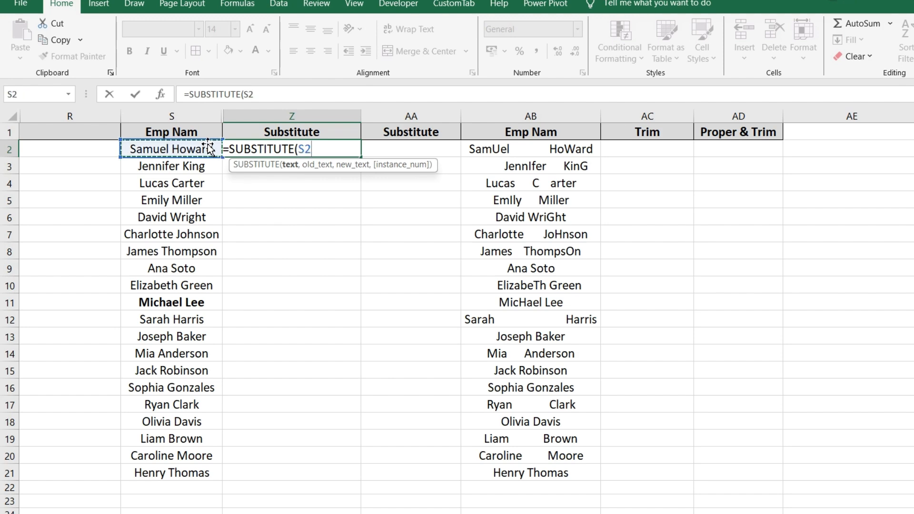
{"action": "type", "text": ","}
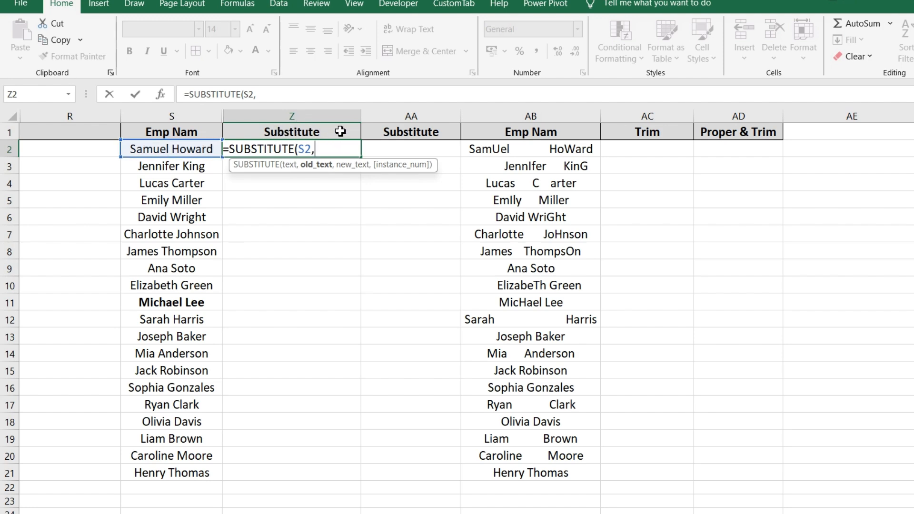
{"action": "type", "text": "\"a\","}
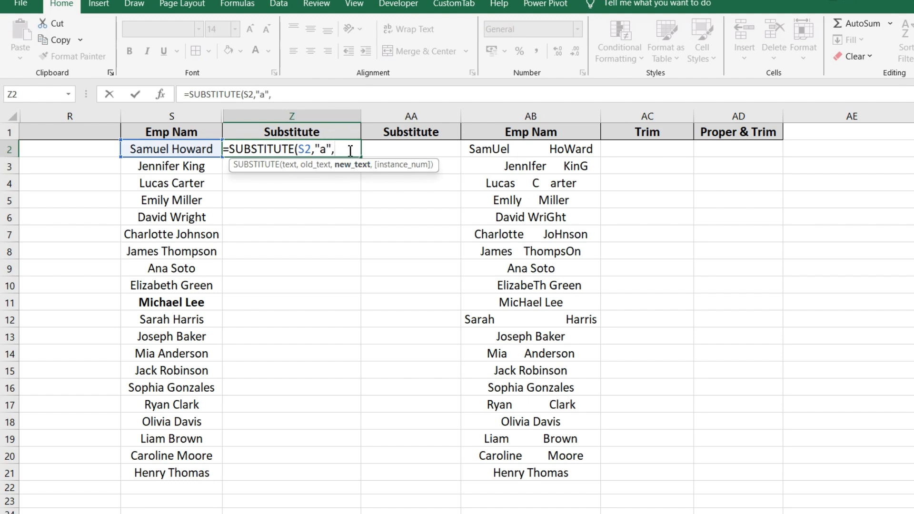
{"action": "type", "text": "\"ZZ\""}
{"action": "key", "text": "Return"}
{"action": "key", "text": "Up"}
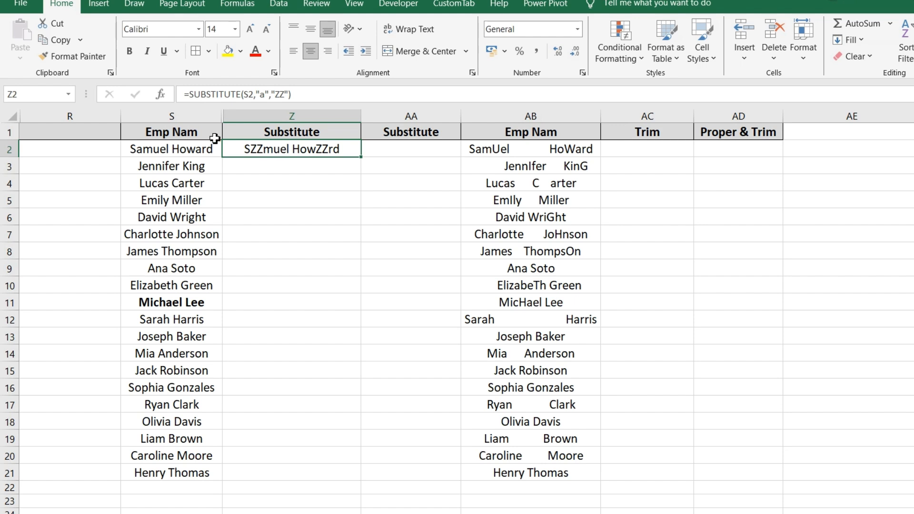
Change the new text in Z2's SUBSTITUTE function arguments to "zz" and fill the formula down column Z to row 21
{"action": "left_click", "coordinate": [160, 94]}
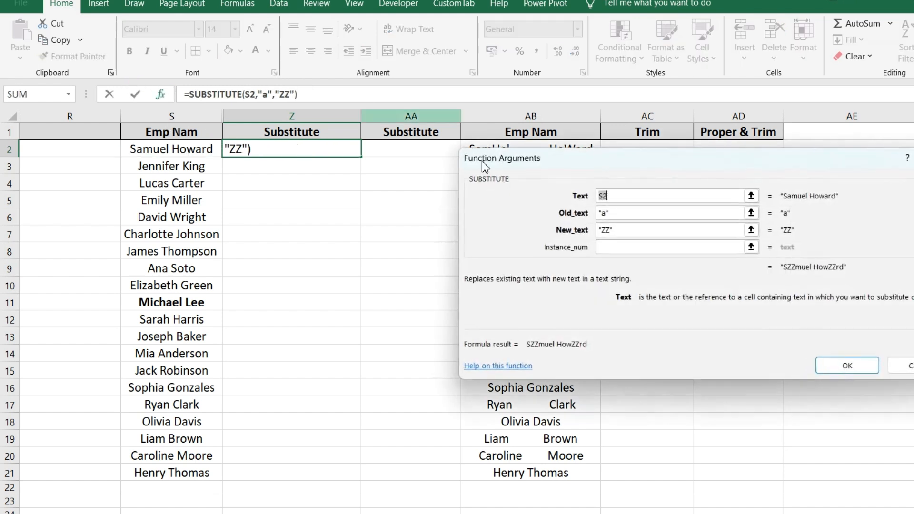
{"action": "left_click", "coordinate": [608, 231]}
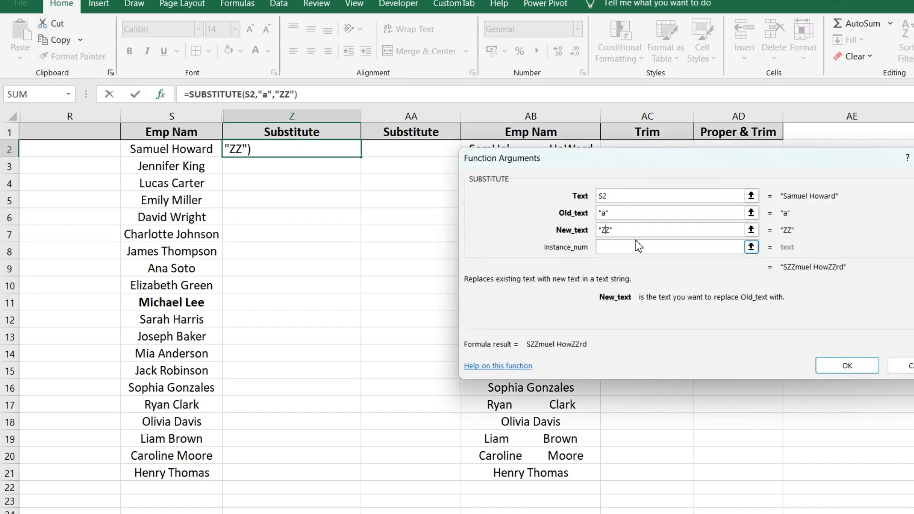
{"action": "key", "text": "Delete"}
{"action": "key", "text": "BackSpace"}
{"action": "type", "text": "zz"}
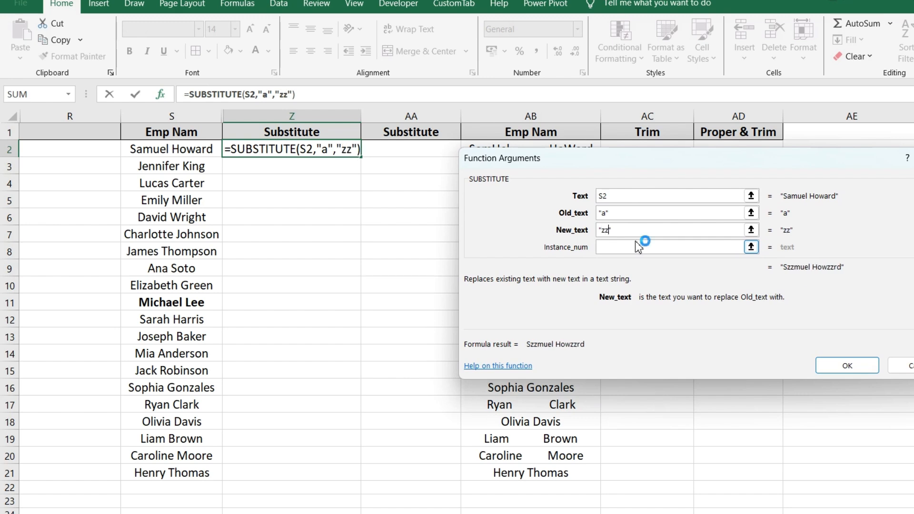
{"action": "key", "text": "Return"}
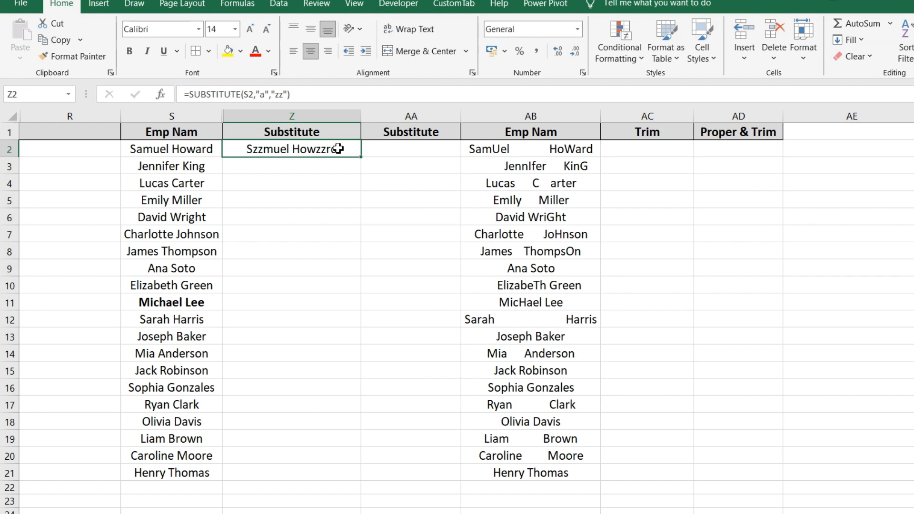
{"action": "double_click", "coordinate": [361, 157]}
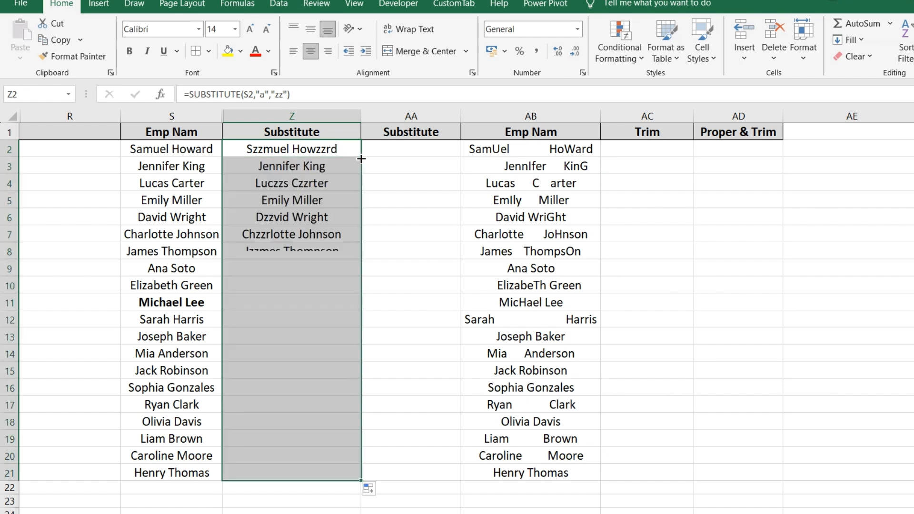
{"action": "left_click_drag", "start_coordinate": [180, 165], "coordinate": [151, 175]}
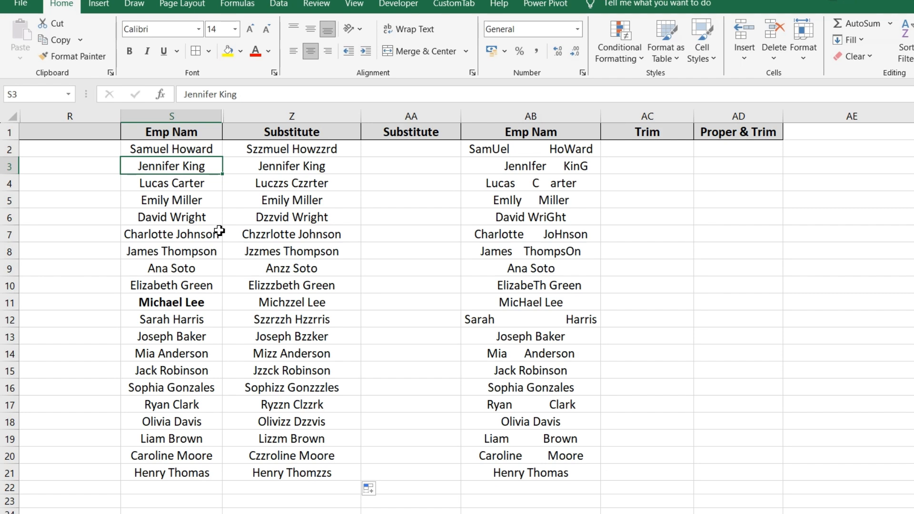
Copy the SUBSTITUTE formula text from Z2 into AA2, keeping its reference to S2
{"action": "left_click", "coordinate": [392, 149]}
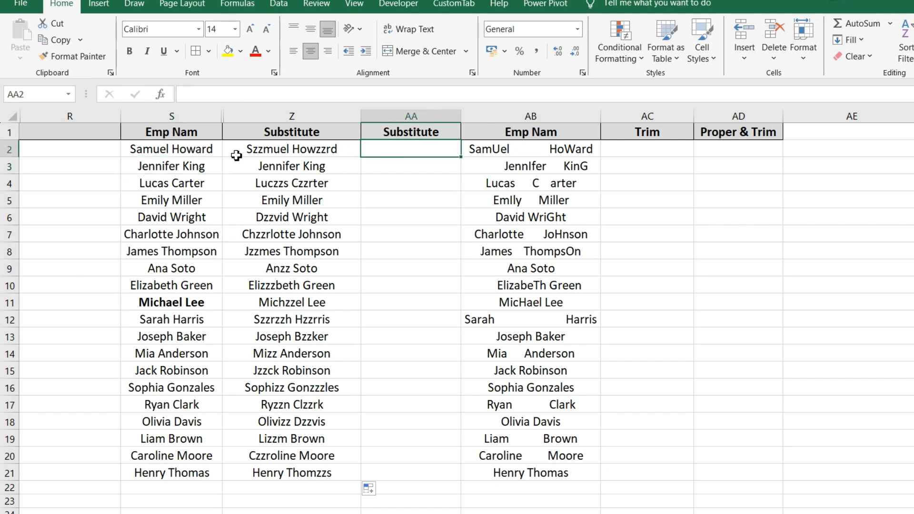
{"action": "left_click", "coordinate": [170, 155]}
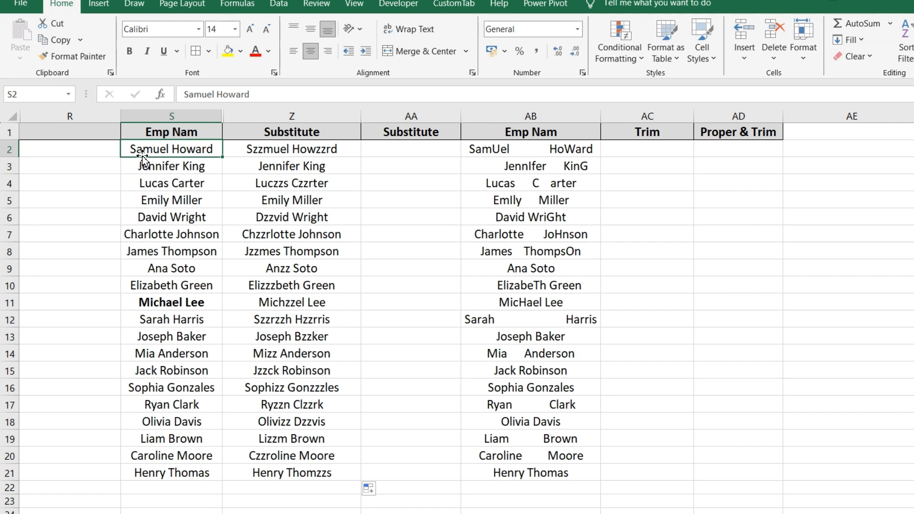
{"action": "left_click", "coordinate": [380, 150]}
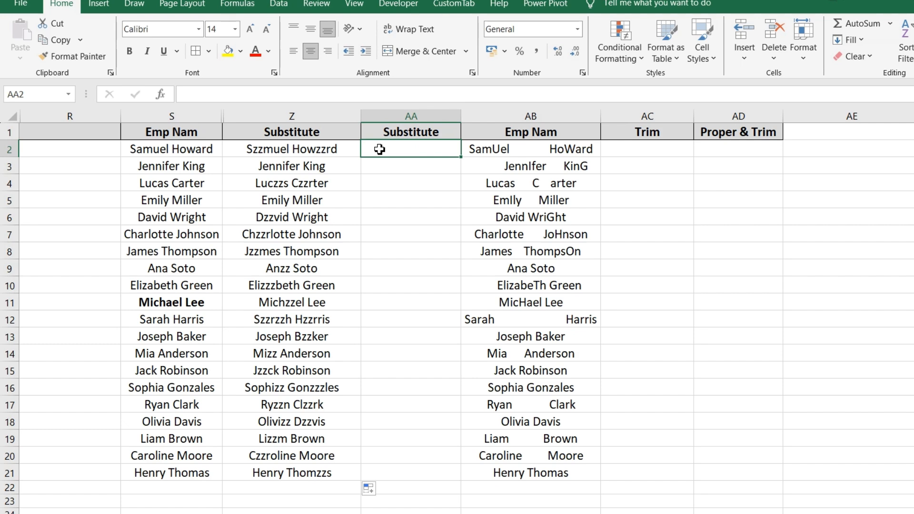
{"action": "left_click", "coordinate": [316, 149]}
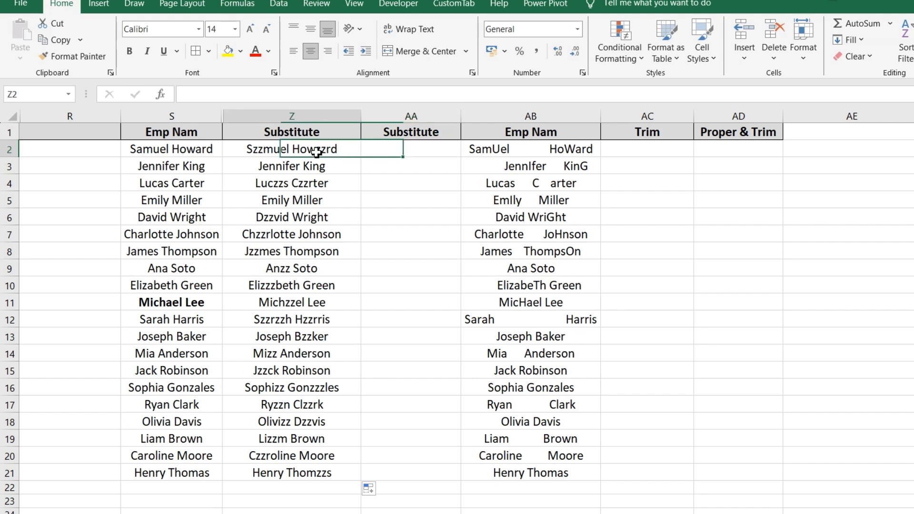
{"action": "triple_click", "coordinate": [306, 95]}
{"action": "key", "text": "ctrl+c"}
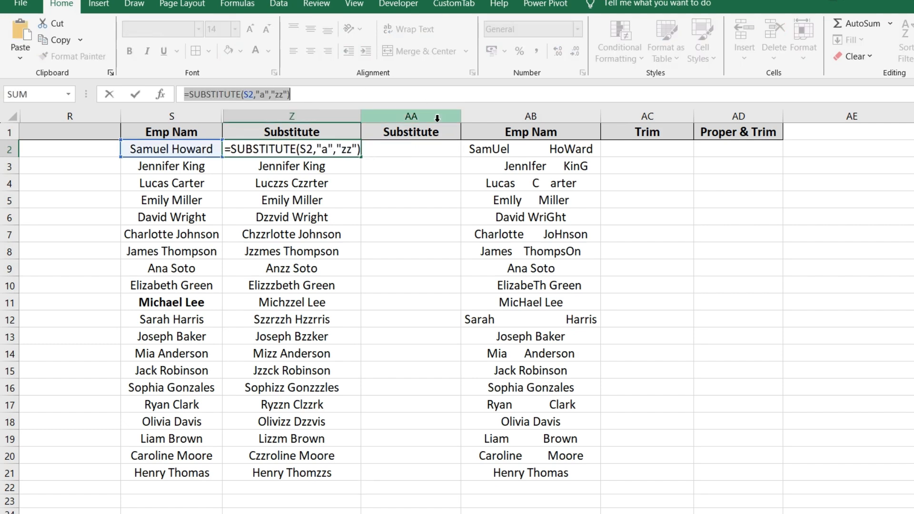
{"action": "type", "text": "="}
{"action": "left_click", "coordinate": [408, 154]}
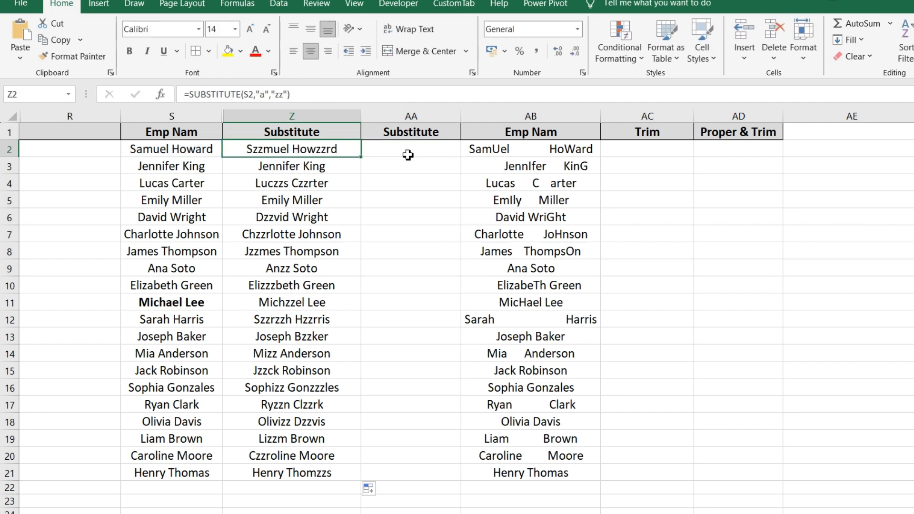
{"action": "left_click", "coordinate": [408, 155]}
{"action": "key", "text": "ctrl+v"}
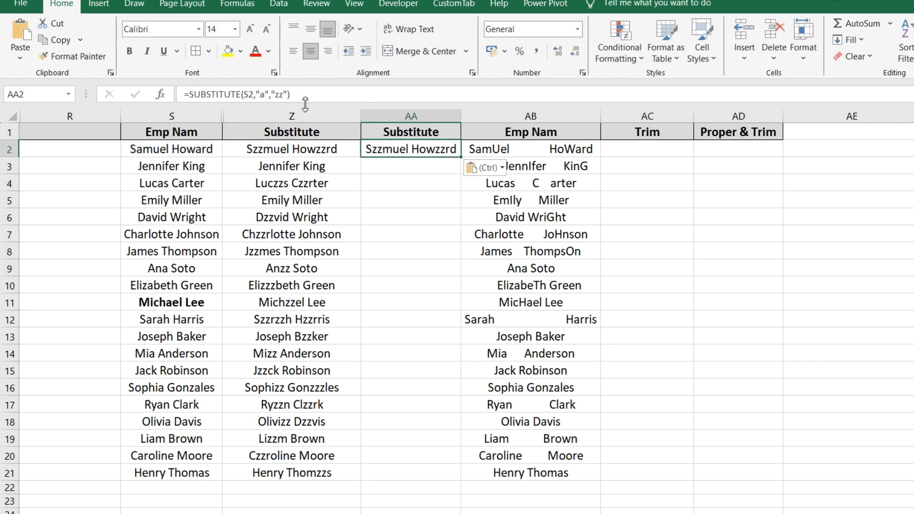
Add instance number 2 to the SUBSTITUTE formula in AA2 and fill it down column AA to row 21
{"action": "left_click", "coordinate": [288, 93]}
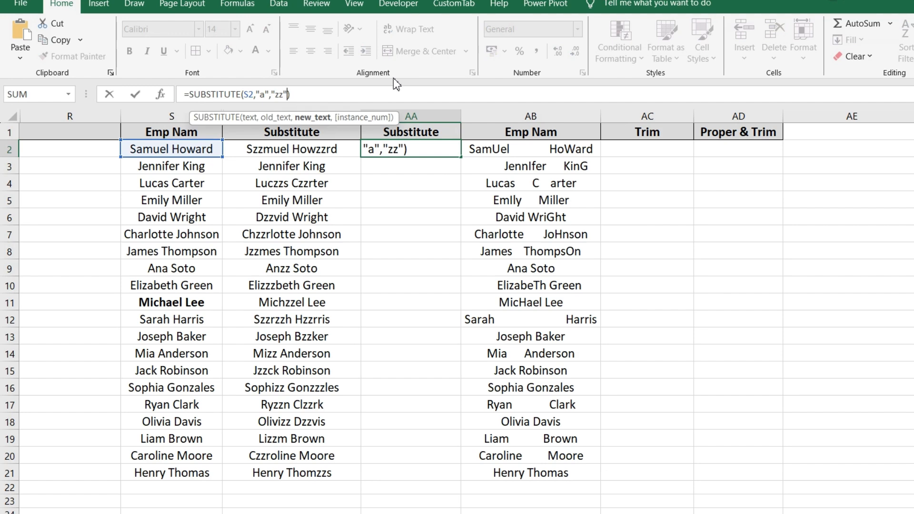
{"action": "type", "text": ","}
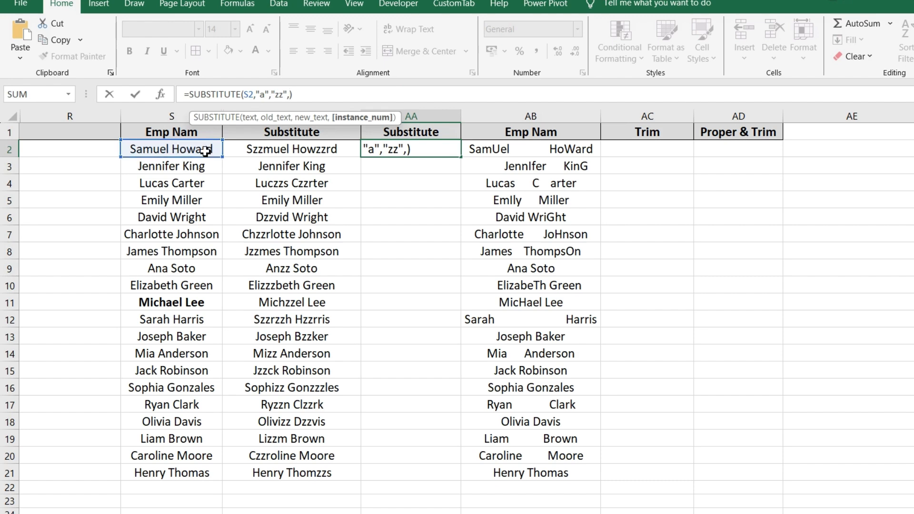
{"action": "type", "text": "2"}
{"action": "key", "text": "Return"}
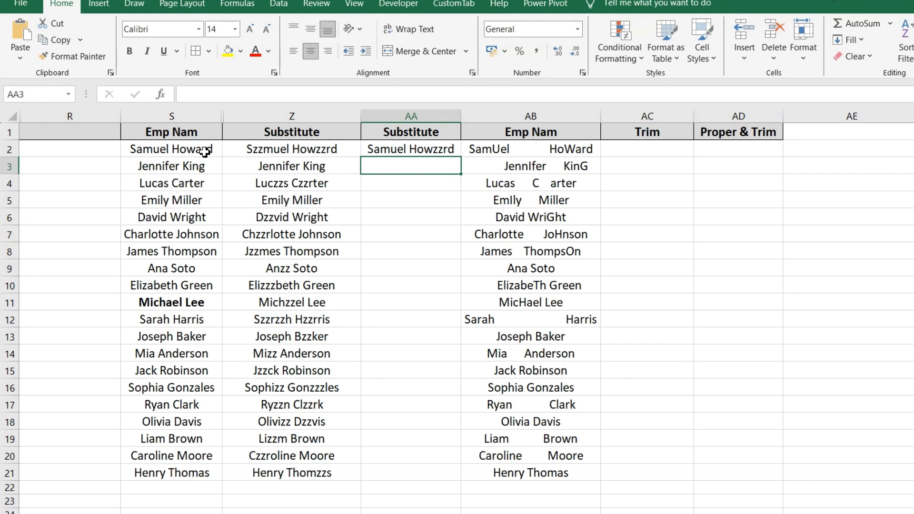
{"action": "key", "text": "Up"}
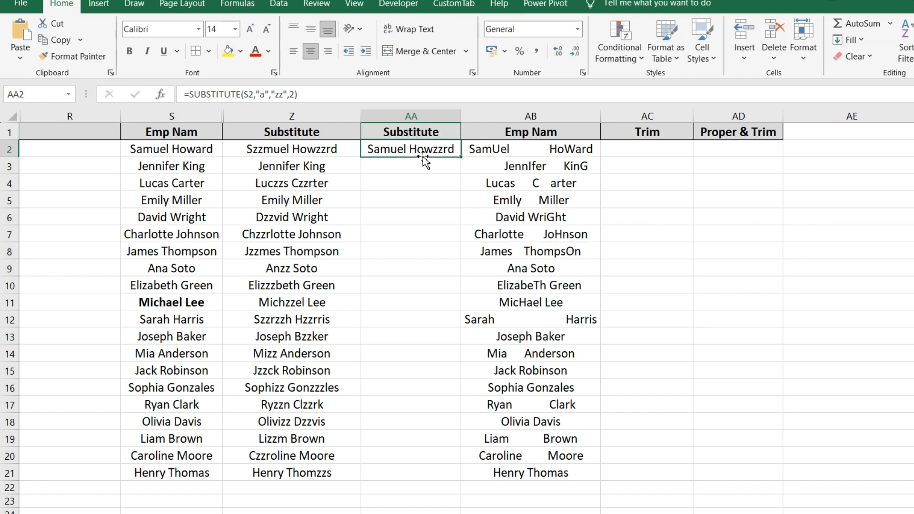
{"action": "double_click", "coordinate": [462, 159]}
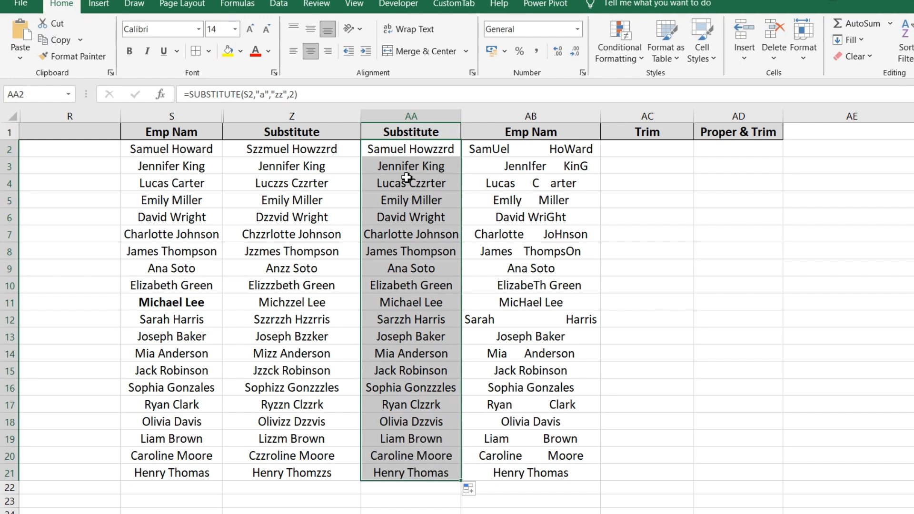
Compare the original name in S7 with its instance-2 SUBSTITUTE result in AA7
{"action": "left_click", "coordinate": [372, 238]}
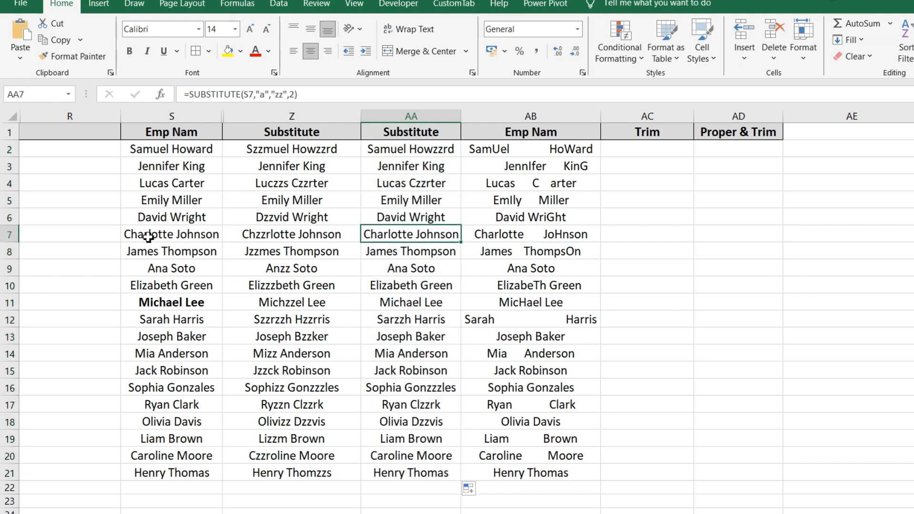
{"action": "left_click_drag", "start_coordinate": [138, 235], "coordinate": [178, 254]}
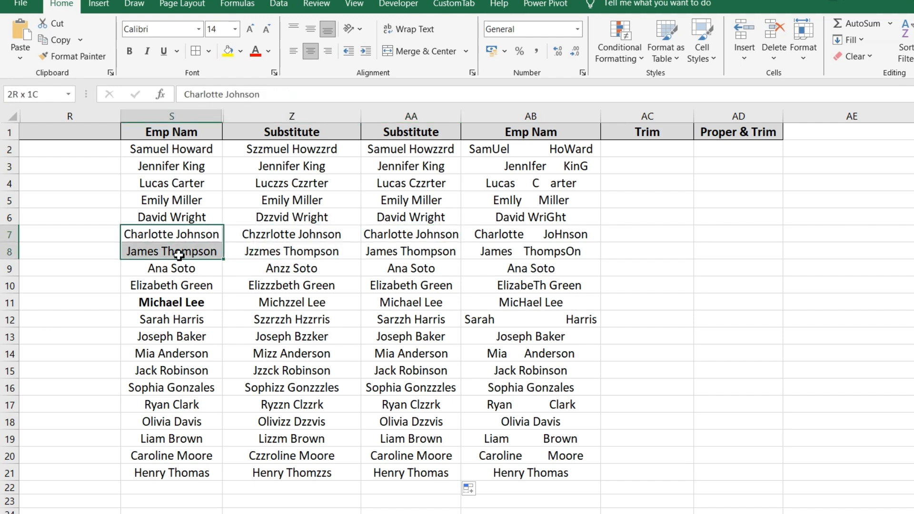
{"action": "left_click", "coordinate": [236, 245]}
{"action": "left_click", "coordinate": [153, 234]}
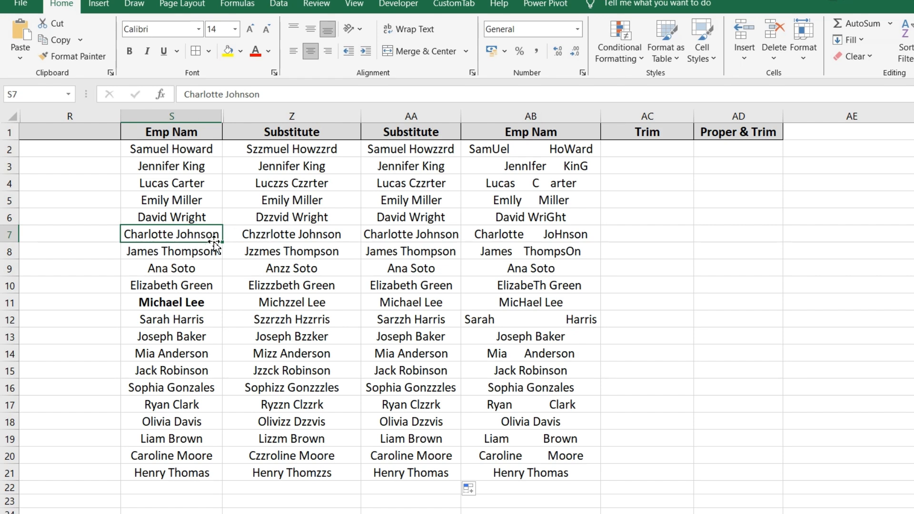
{"action": "left_click", "coordinate": [405, 238]}
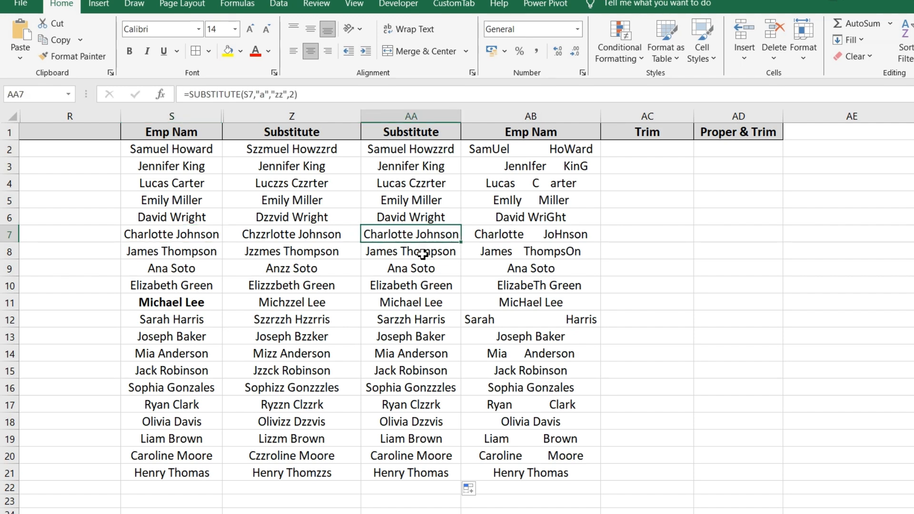
Hide the Substitute columns Z and AA, along with the other columns between Emp id and column AB
{"action": "left_click", "coordinate": [310, 114]}
{"action": "left_click_drag", "start_coordinate": [310, 113], "coordinate": [452, 115]}
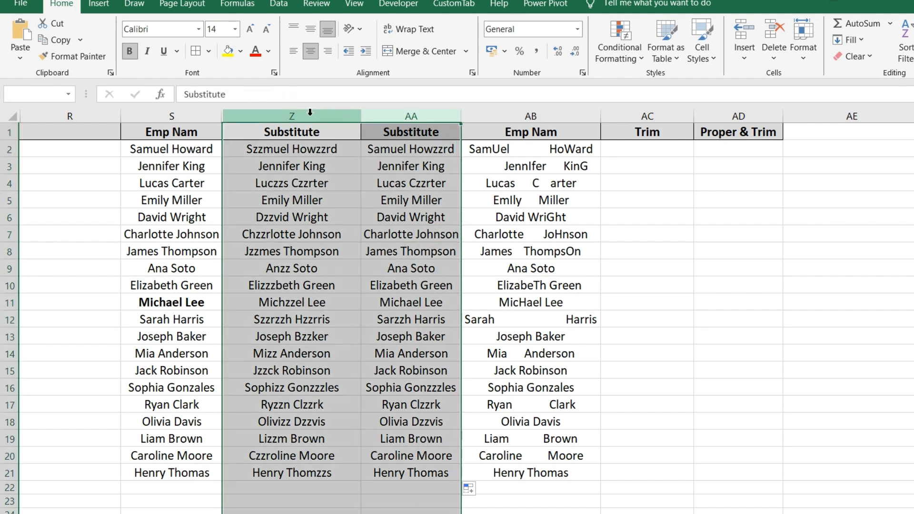
{"action": "right_click", "coordinate": [314, 152]}
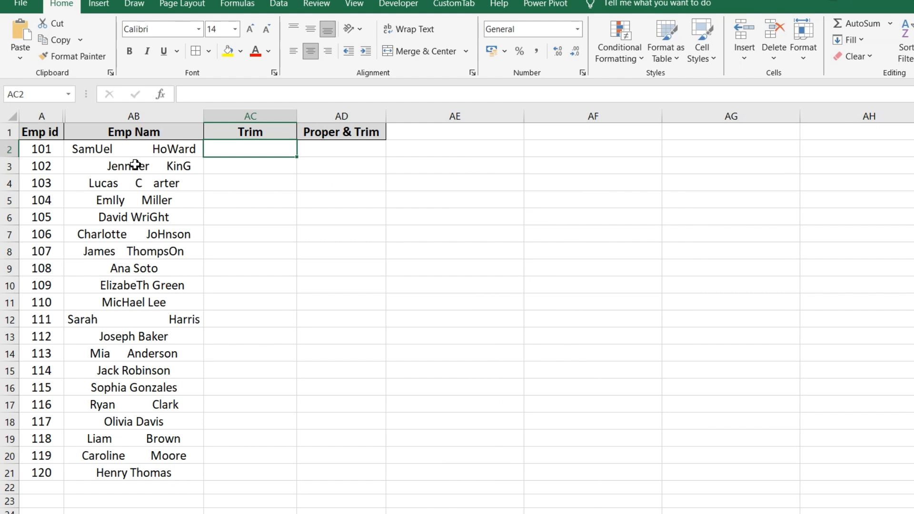
Examine the irregular spacing and capitalization of the employee names in column AB
{"action": "left_click", "coordinate": [136, 165]}
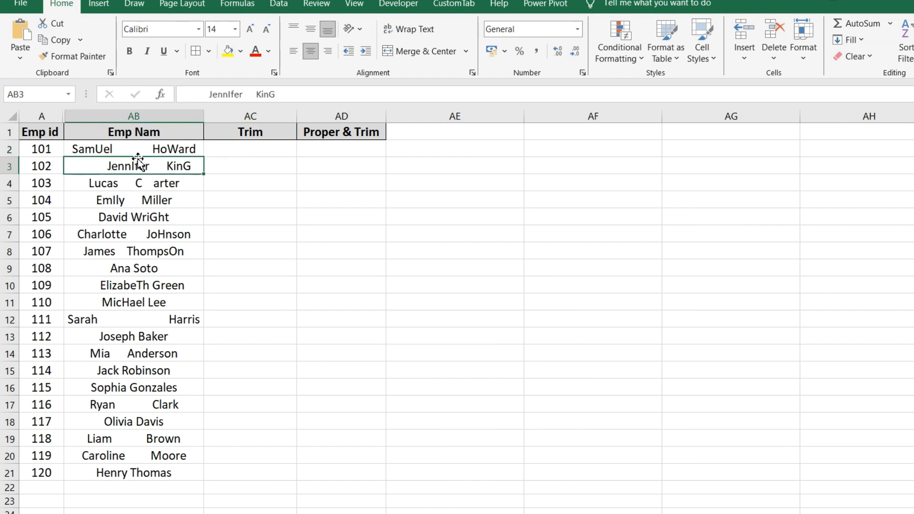
{"action": "left_click", "coordinate": [157, 148]}
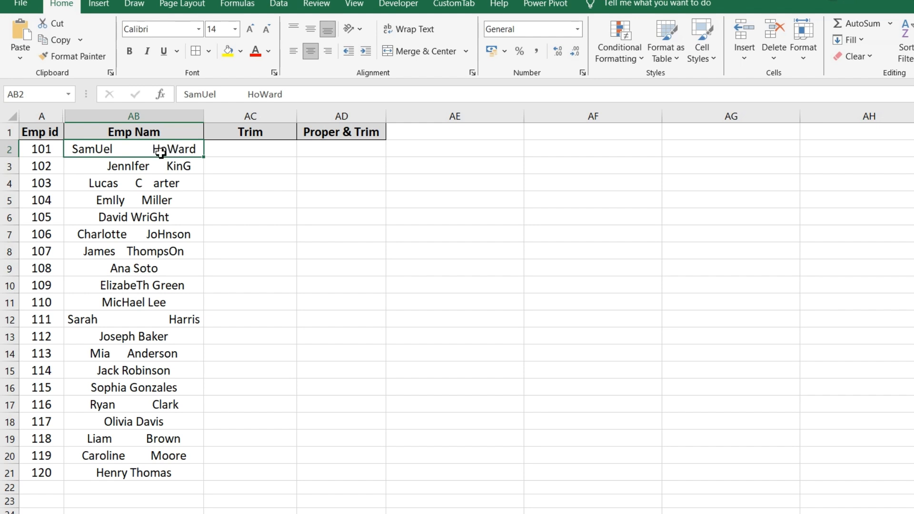
{"action": "key", "text": "ctrl+shift+Down"}
{"action": "key", "text": "Right"}
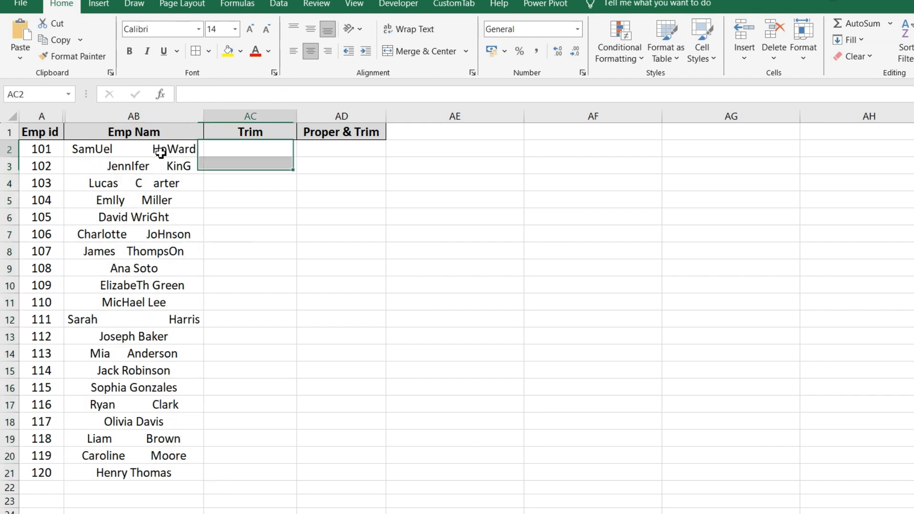
{"action": "key", "text": "Left"}
Enter the formula =TRIM(AB2) in AC2 to remove the extra spaces from the first employee name
{"action": "key", "text": "Right"}
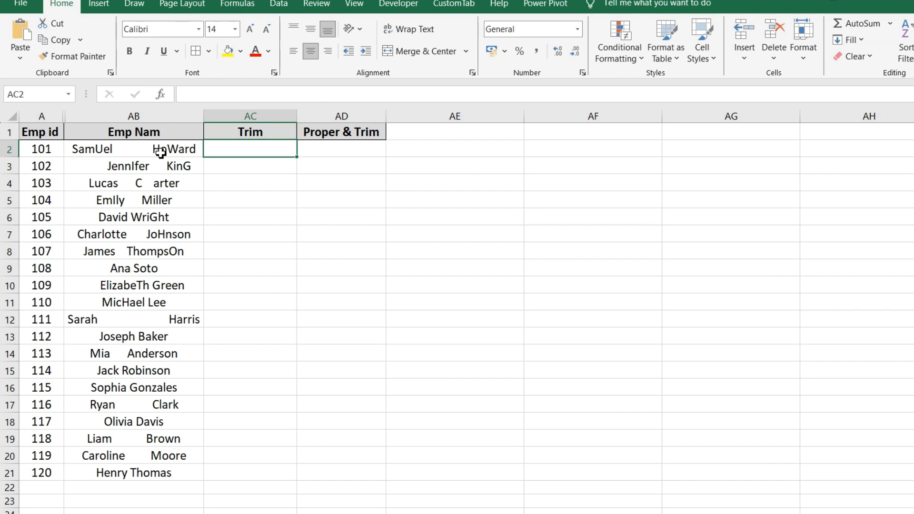
{"action": "type", "text": "="}
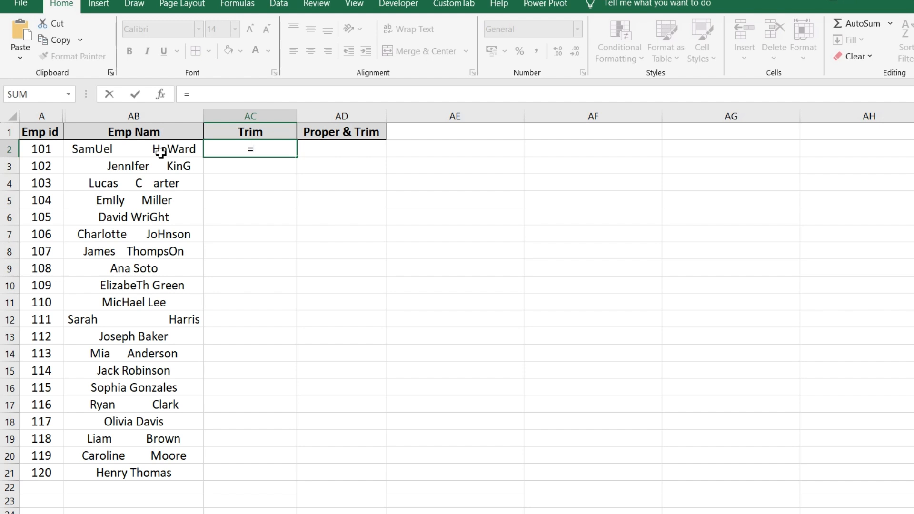
{"action": "type", "text": "trmi"}
{"action": "key", "text": "BackSpace"}
{"action": "key", "text": "BackSpace"}
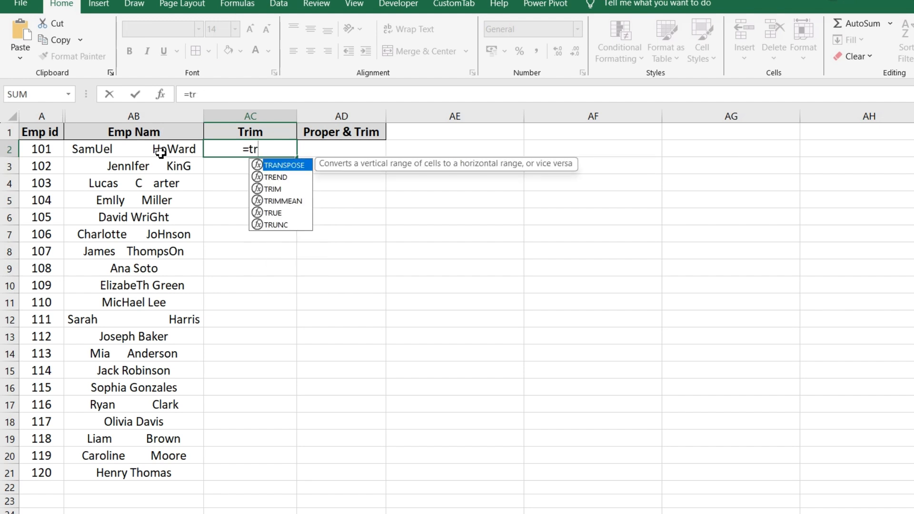
{"action": "type", "text": "im"}
{"action": "key", "text": "Tab"}
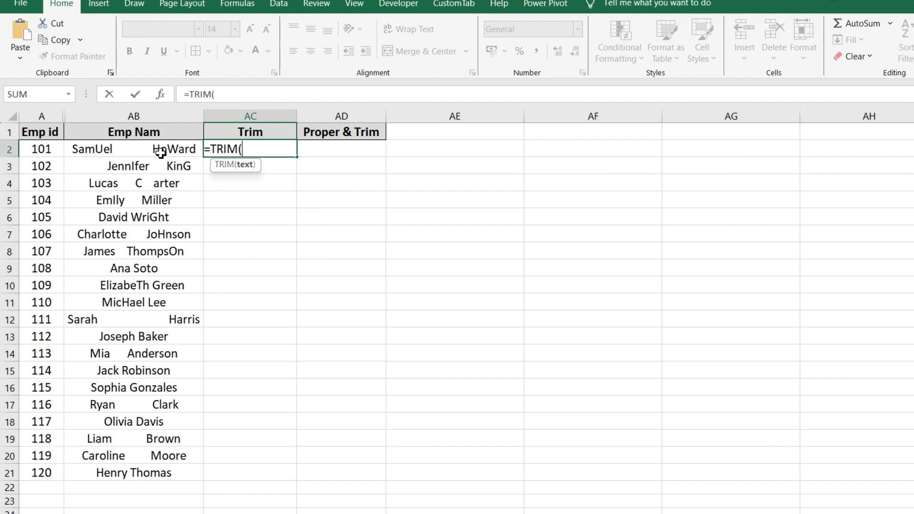
{"action": "left_click", "coordinate": [127, 150]}
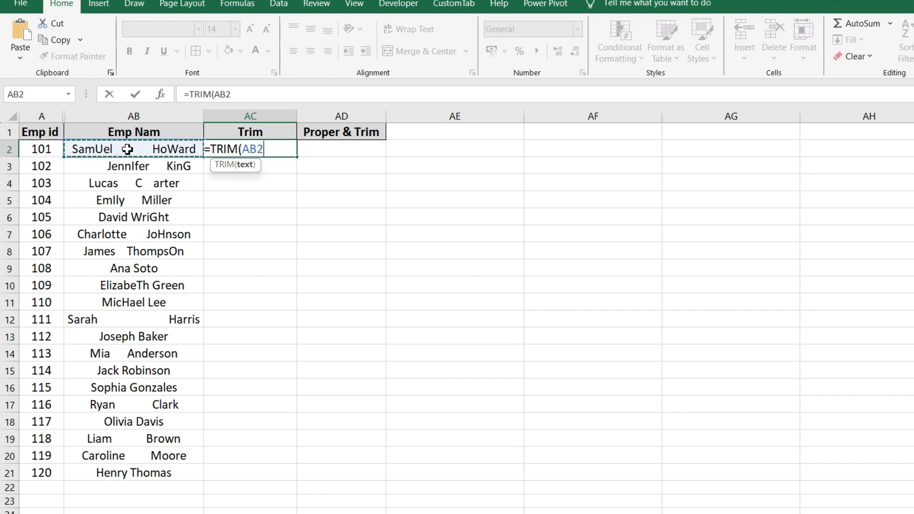
{"action": "key", "text": "Return"}
{"action": "key", "text": "Up"}
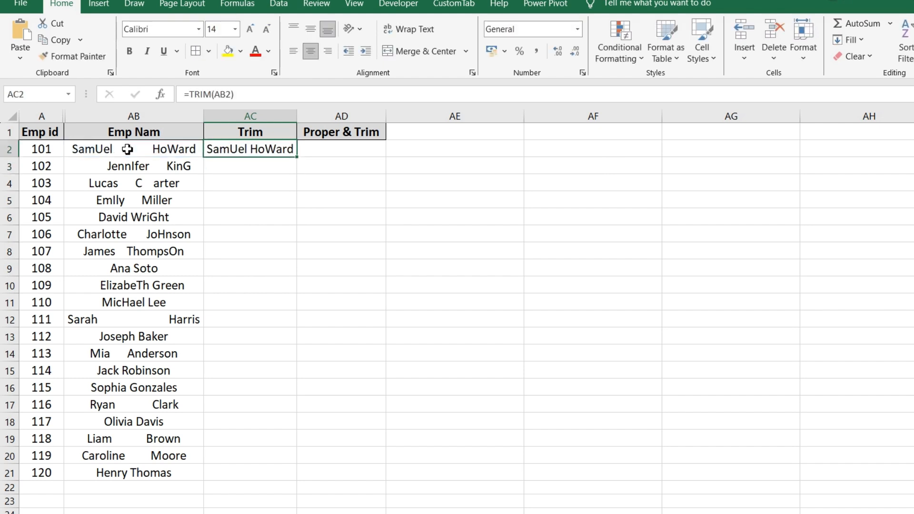
Fill the TRIM formula down column AC to row 21 and fit the column width to the names
{"action": "double_click", "coordinate": [299, 157]}
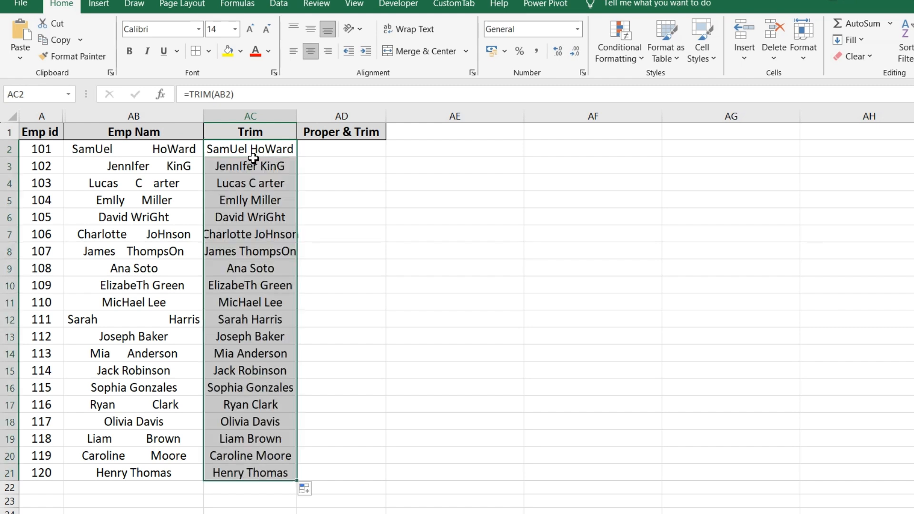
{"action": "double_click", "coordinate": [297, 116]}
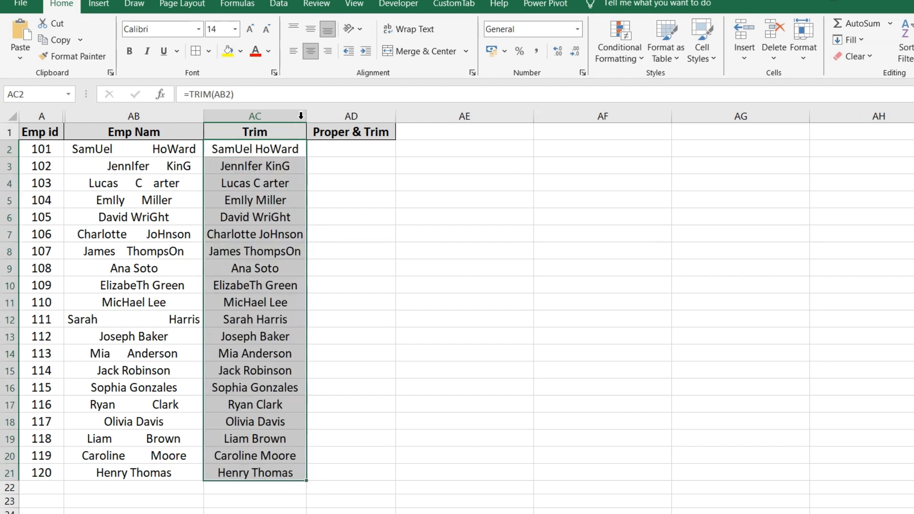
{"action": "left_click", "coordinate": [255, 148]}
Add extra spaces to the name in AB3, between first name and surname and before the surname's last letter
{"action": "left_click", "coordinate": [127, 150]}
{"action": "double_click", "coordinate": [139, 152]}
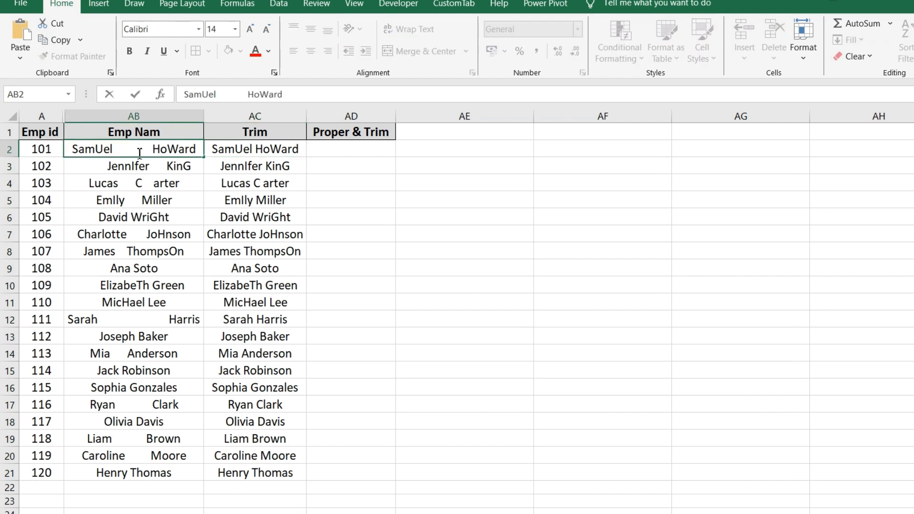
{"action": "left_click", "coordinate": [198, 172]}
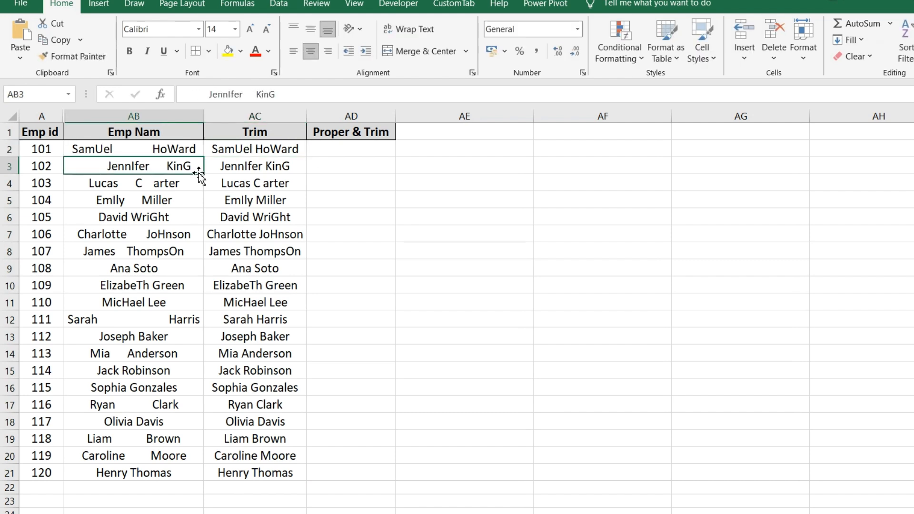
{"action": "double_click", "coordinate": [183, 164]}
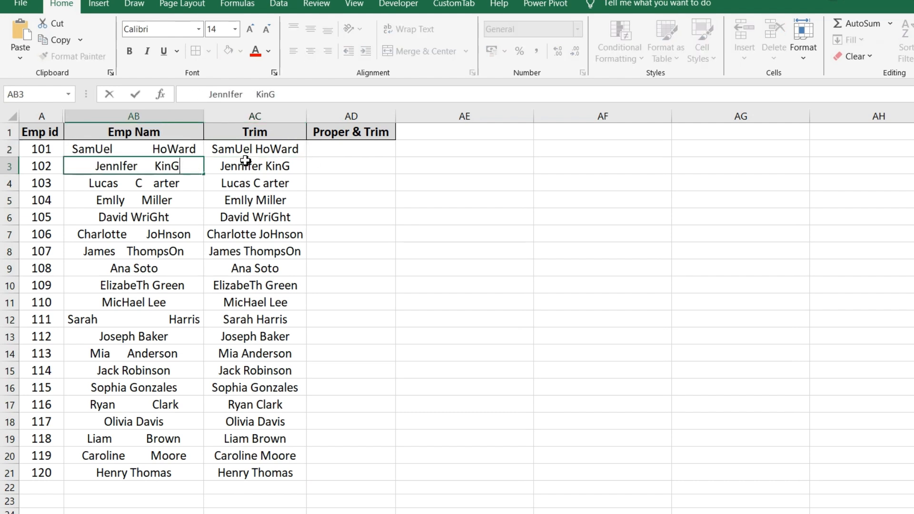
{"action": "left_click", "coordinate": [174, 165]}
{"action": "key", "text": "Return"}
{"action": "left_click", "coordinate": [202, 168]}
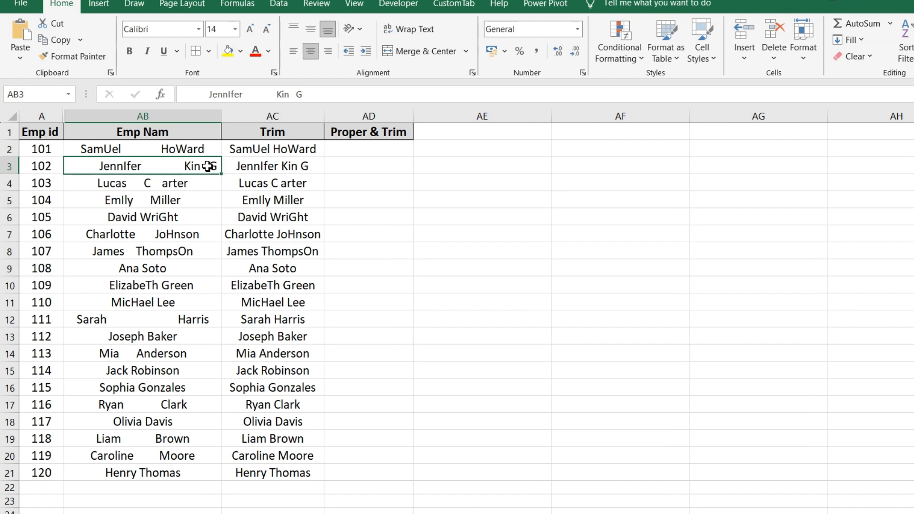
Compare the respaced name in AB3 with its TRIM result in AC3
{"action": "left_click", "coordinate": [300, 166]}
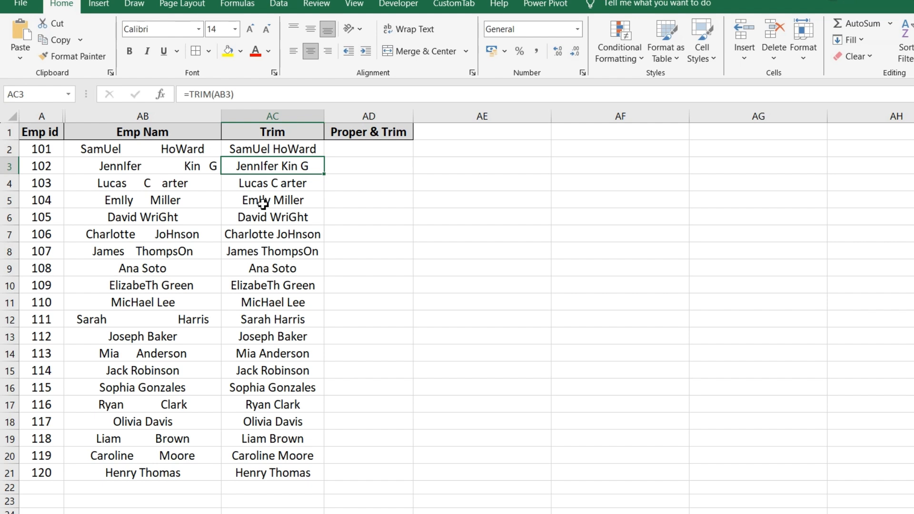
{"action": "left_click", "coordinate": [210, 172]}
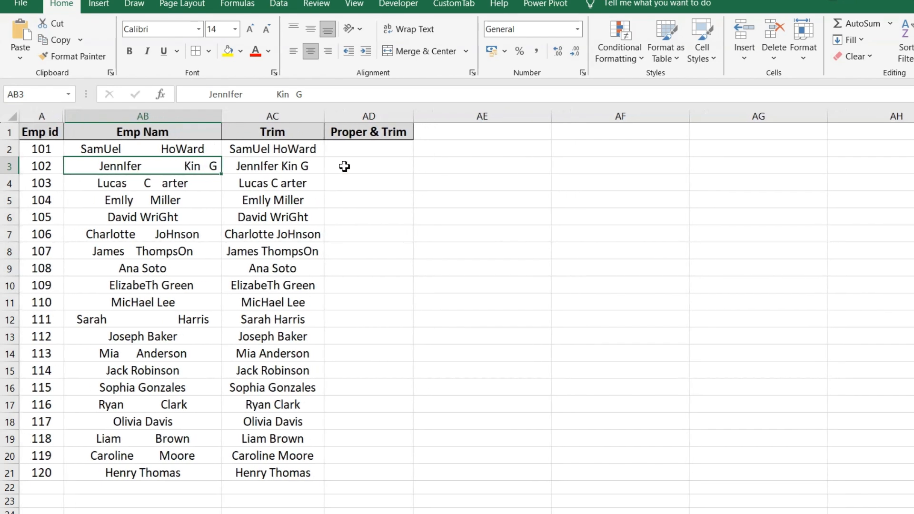
{"action": "left_click", "coordinate": [304, 166]}
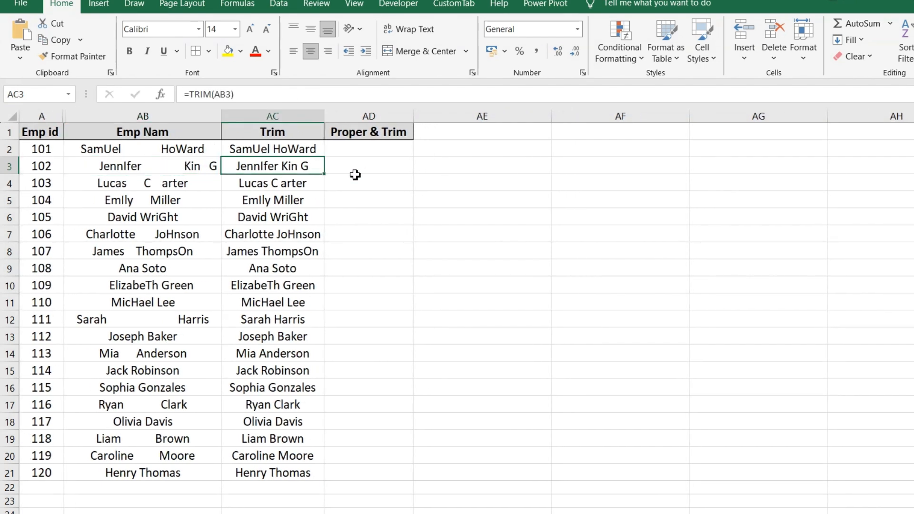
{"action": "left_click", "coordinate": [355, 175]}
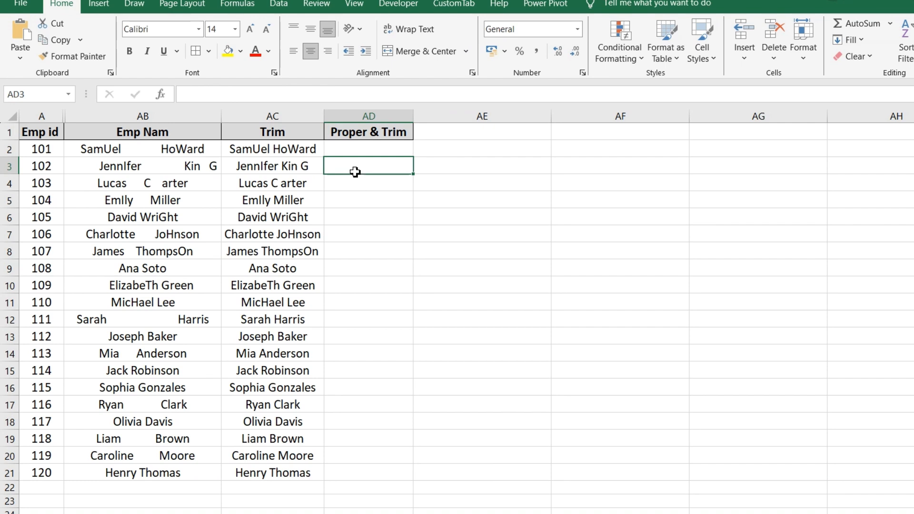
{"action": "left_click", "coordinate": [274, 146]}
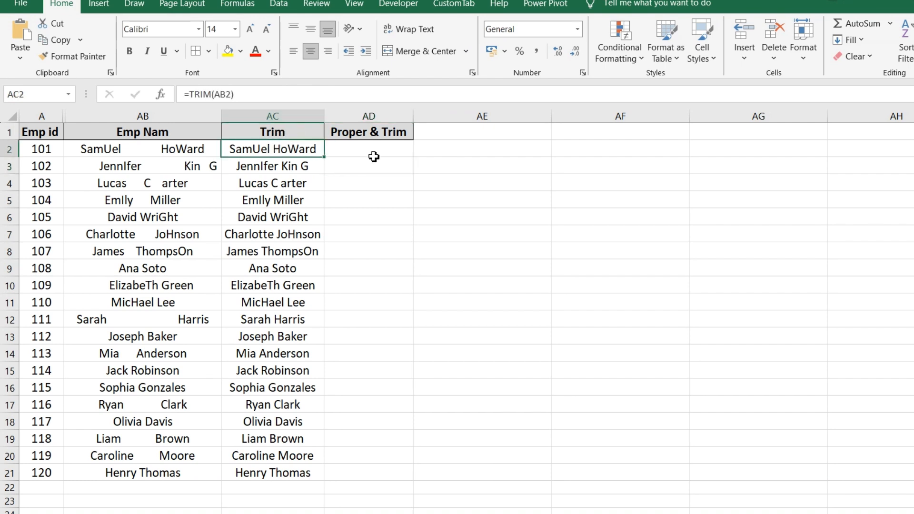
Enter the nested formula =PROPER(TRIM(AB2)) in AD2, accepting the correction of the missing closing parenthesis
{"action": "left_click", "coordinate": [388, 151]}
{"action": "type", "text": "=proper"}
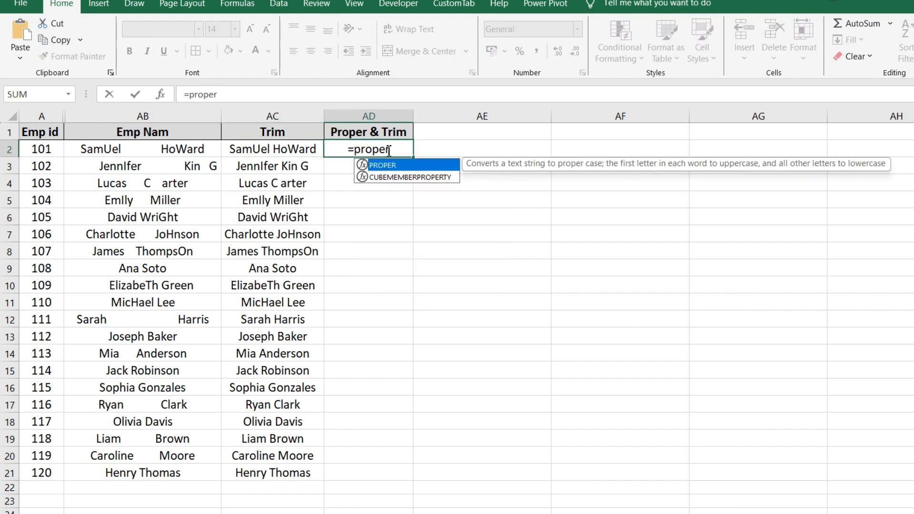
{"action": "type", "text": "(tri"}
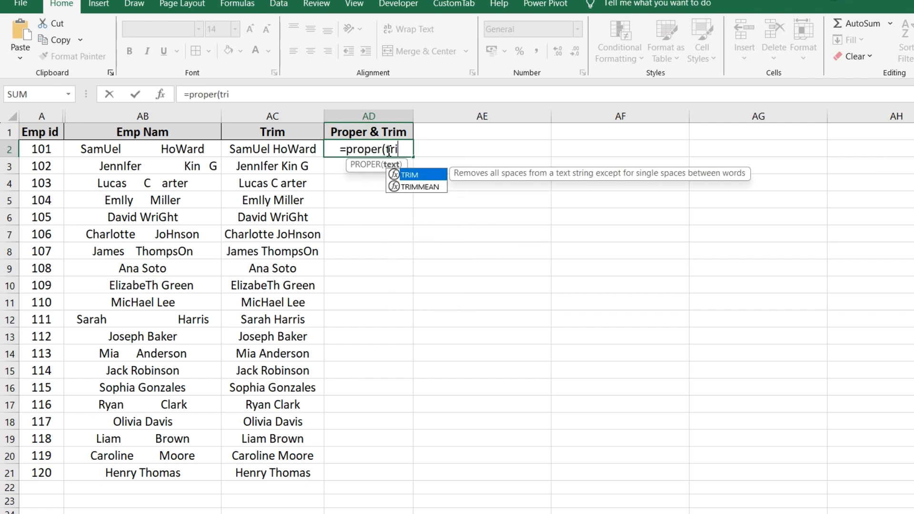
{"action": "key", "text": "Tab"}
{"action": "left_click", "coordinate": [165, 155]}
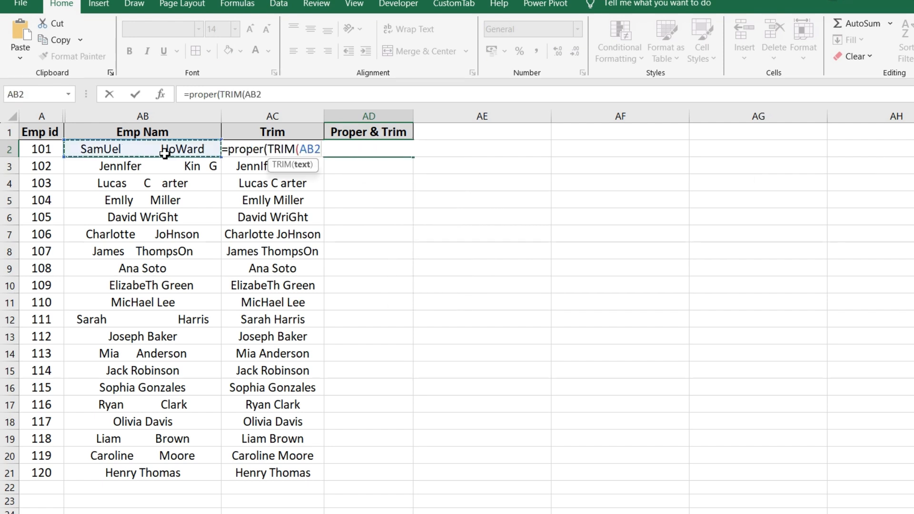
{"action": "key", "text": "Return"}
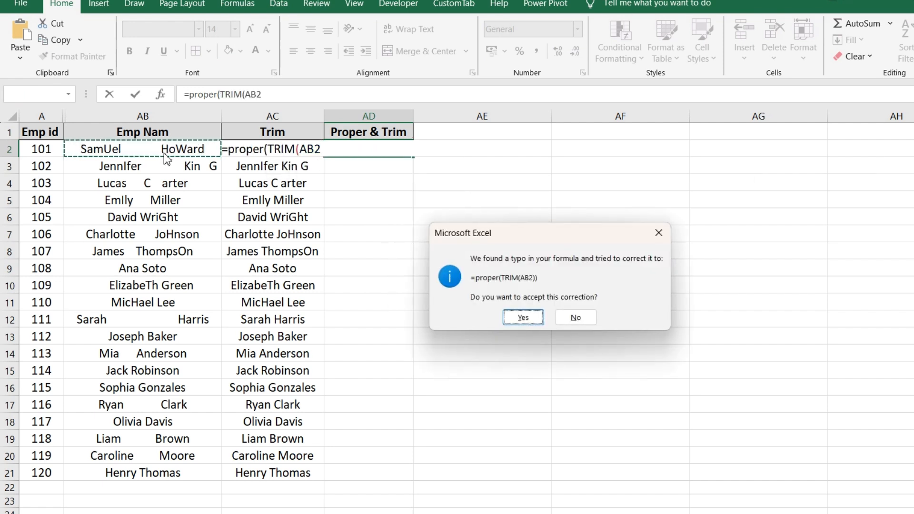
{"action": "key", "text": "Return"}
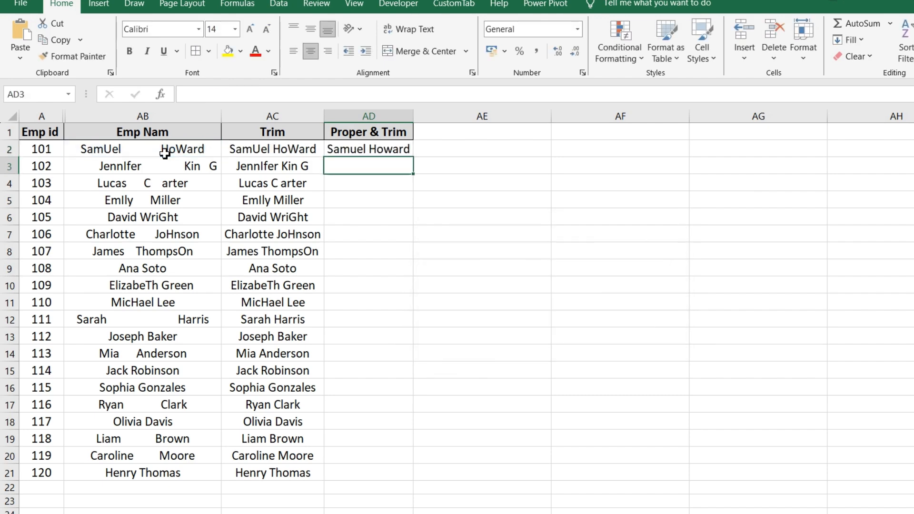
Fill the PROPER and TRIM formula down column AD to row 21 and fit the column width to the names
{"action": "left_click", "coordinate": [349, 149]}
{"action": "double_click", "coordinate": [415, 161]}
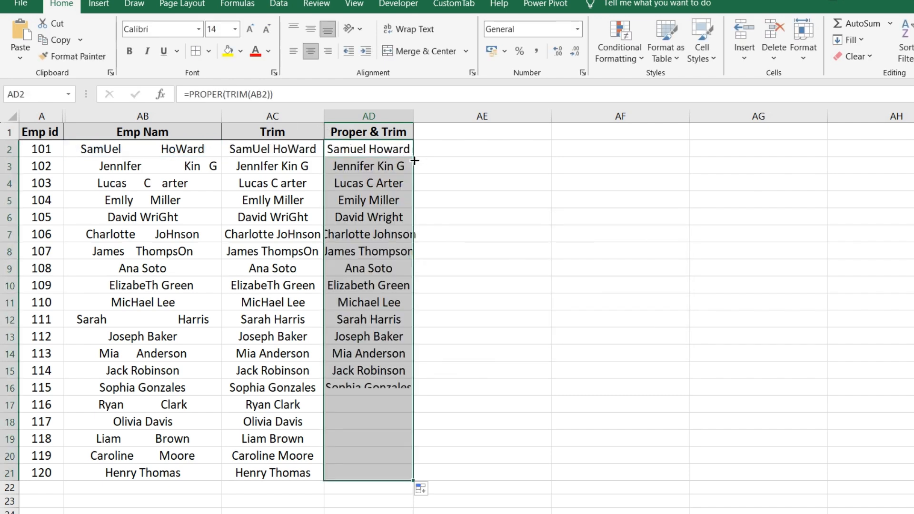
{"action": "left_click", "coordinate": [407, 172]}
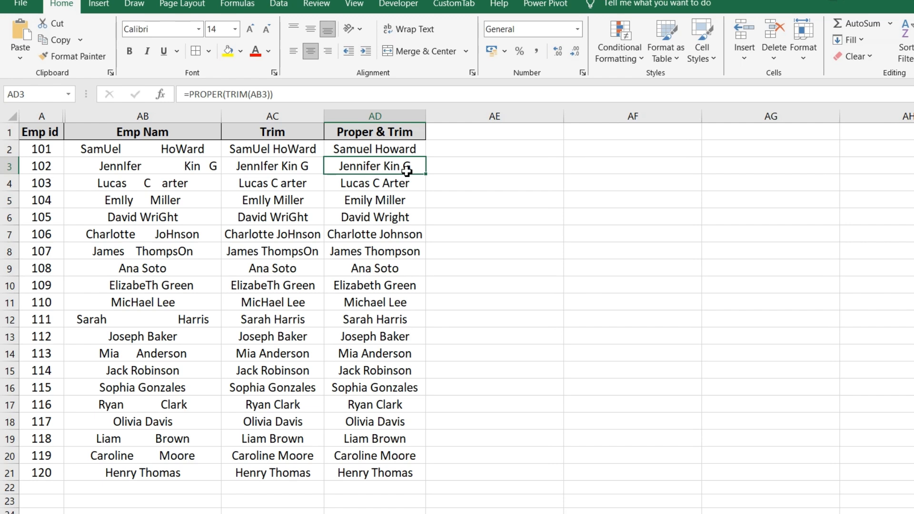